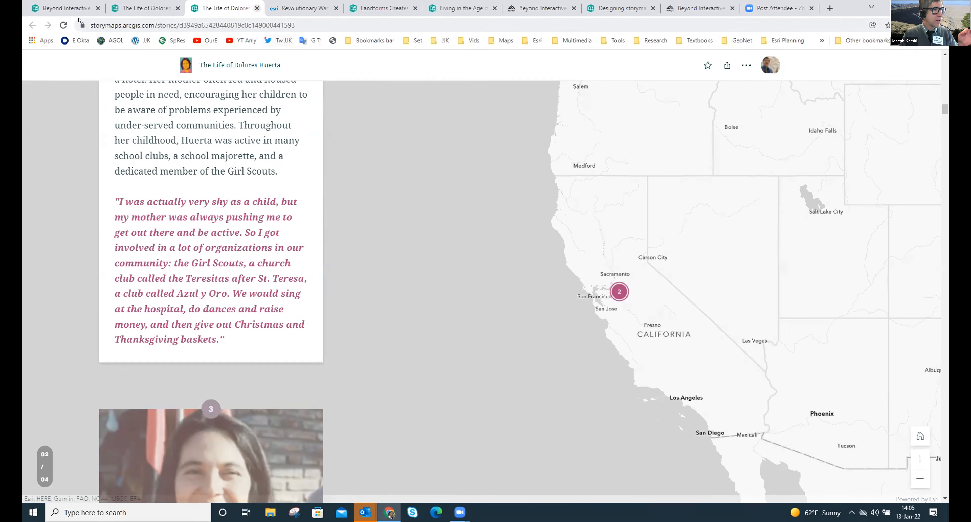
- Close both open copies of The Life of Dolores Huerta and return to the Beyond Interactive Maps story
click(257, 8)
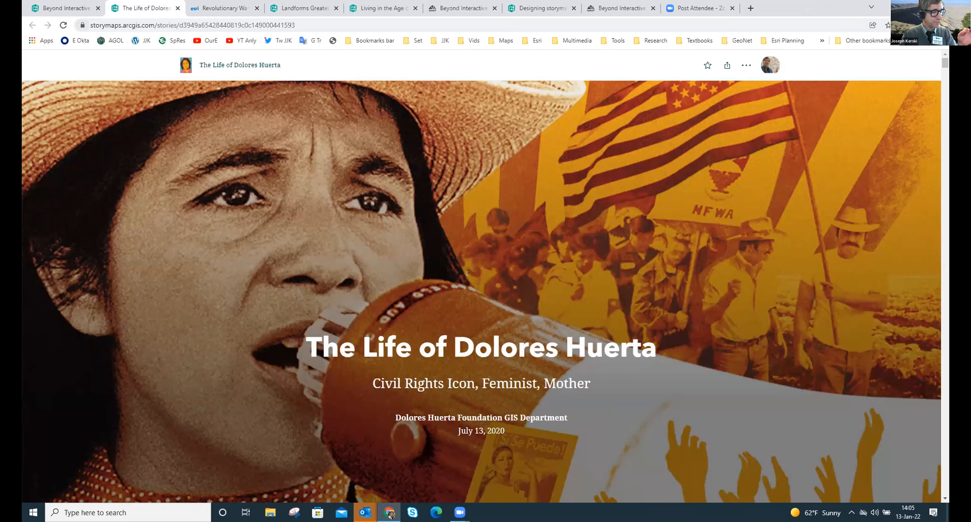
key(ctrl+w)
scroll(464, 282, down, 5)
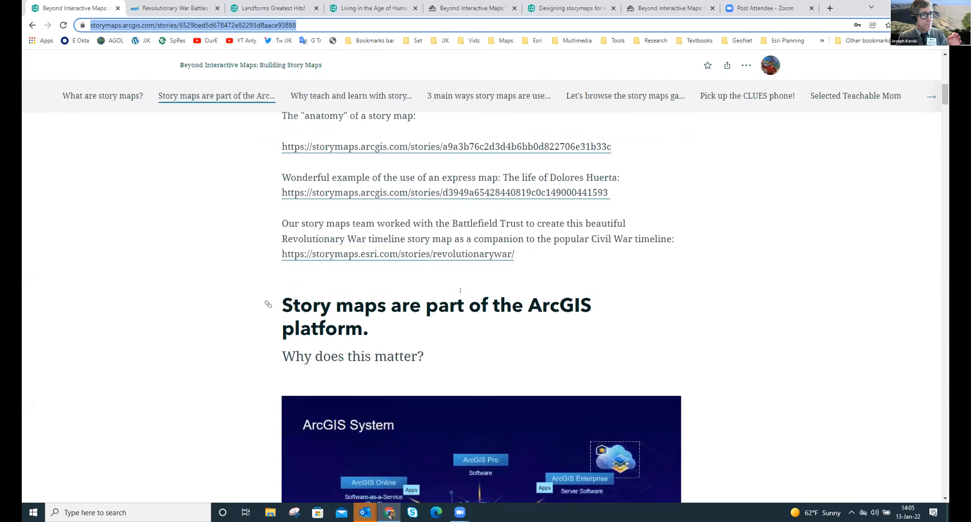
- Examine the ArcGIS System diagram in the section on story maps being part of the ArcGIS platform
scroll(461, 290, down, 1)
scroll(464, 289, down, 1)
scroll(465, 289, down, 2)
scroll(464, 283, down, 1)
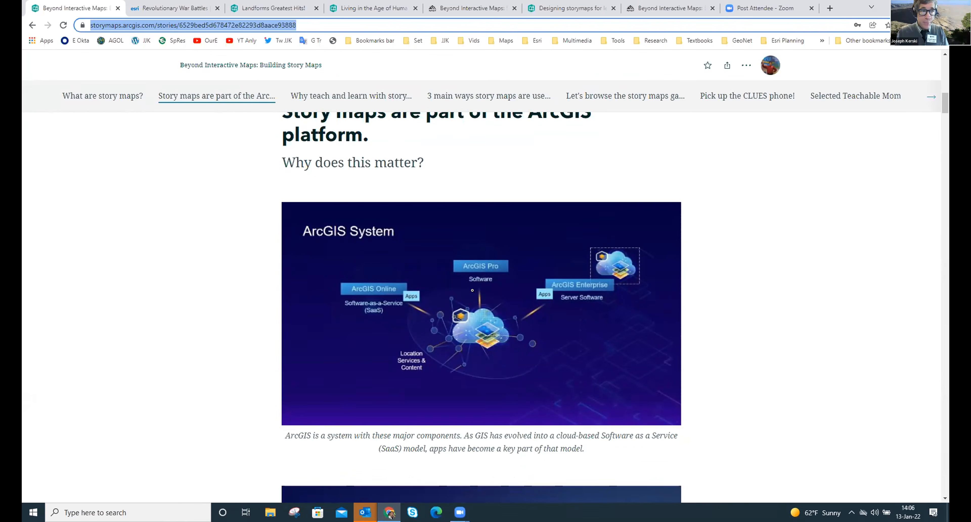
scroll(472, 295, down, 1)
scroll(472, 294, down, 1)
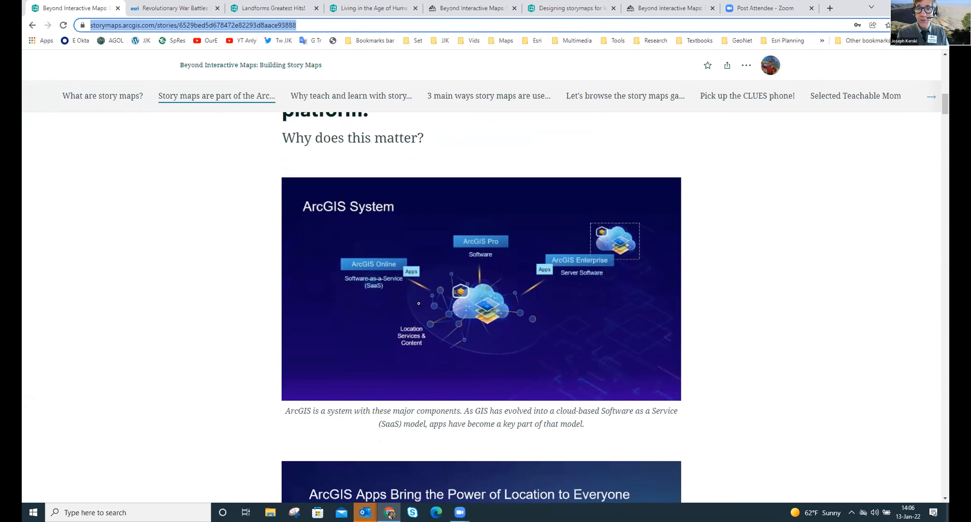
scroll(420, 304, down, 1)
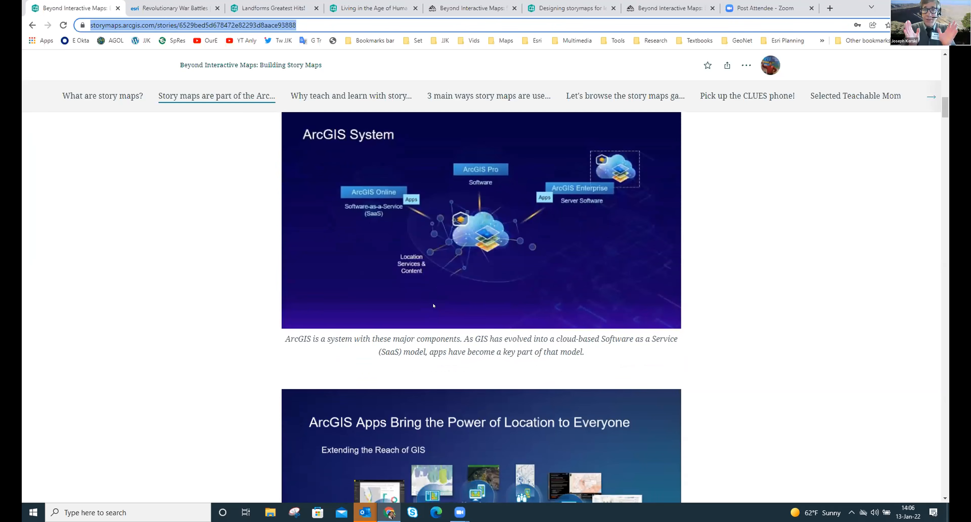
- Review the diagram of ArcGIS apps and the list of reasons to teach and learn with story maps
scroll(433, 305, down, 1)
scroll(434, 306, down, 1)
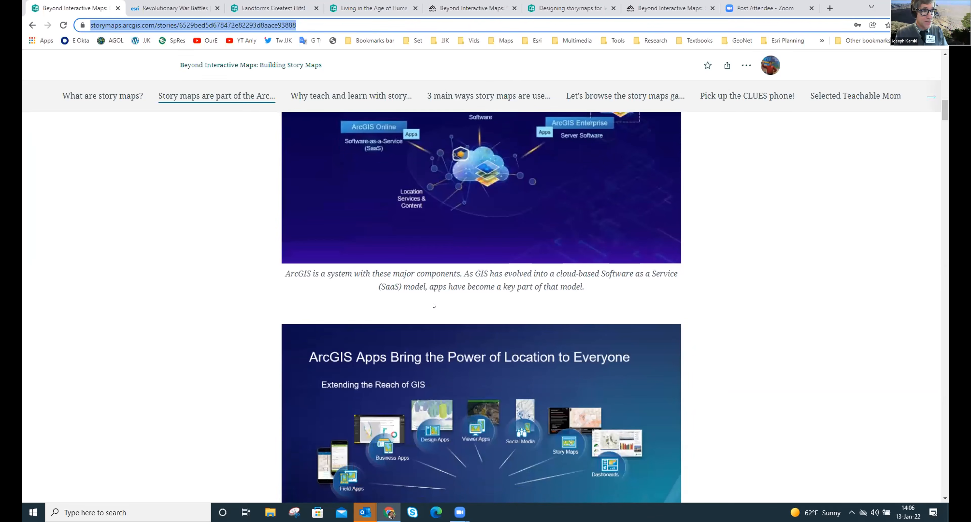
scroll(433, 306, down, 1)
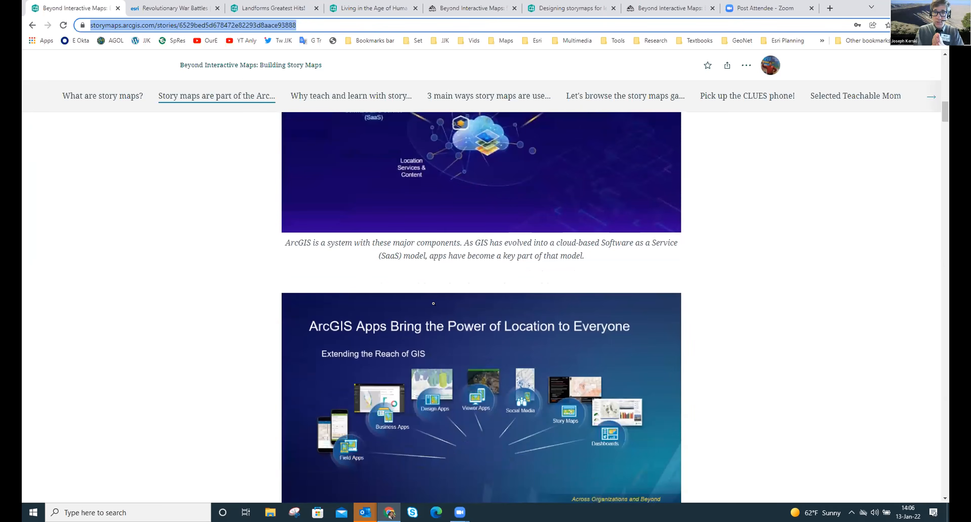
scroll(434, 303, down, 1)
scroll(434, 303, down, 1)
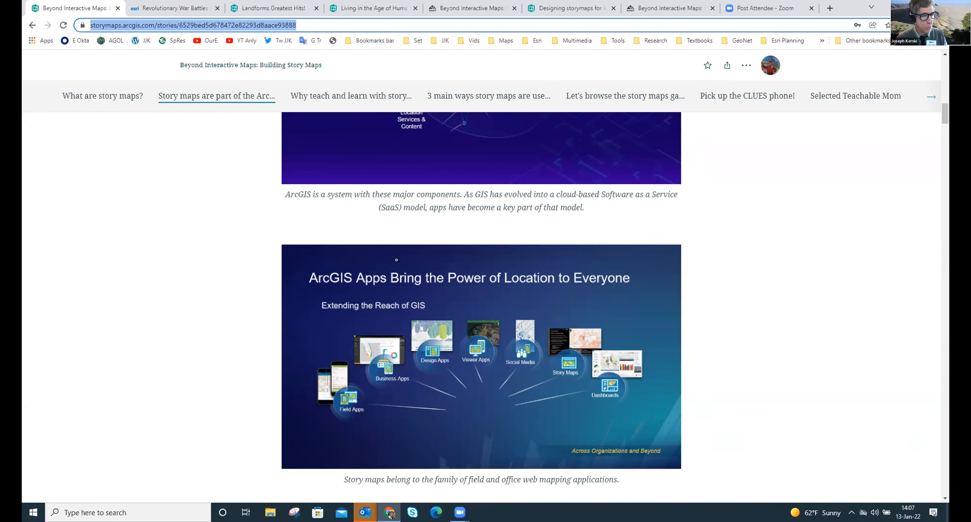
scroll(382, 260, down, 1)
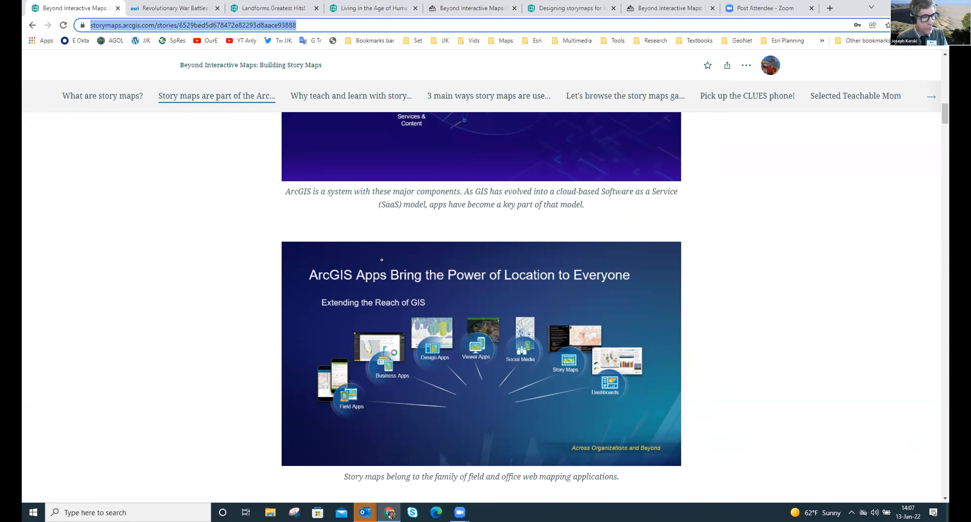
scroll(382, 259, down, 1)
scroll(382, 260, down, 2)
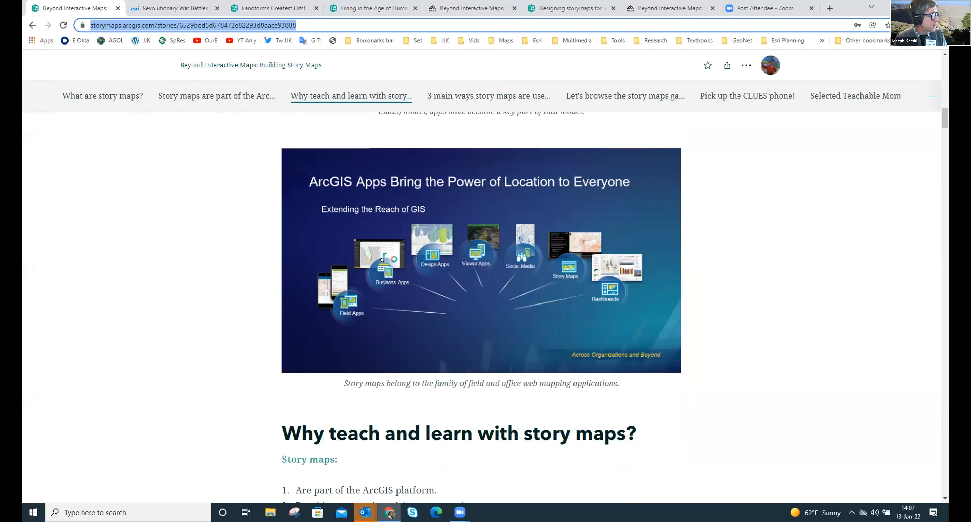
scroll(382, 260, down, 1)
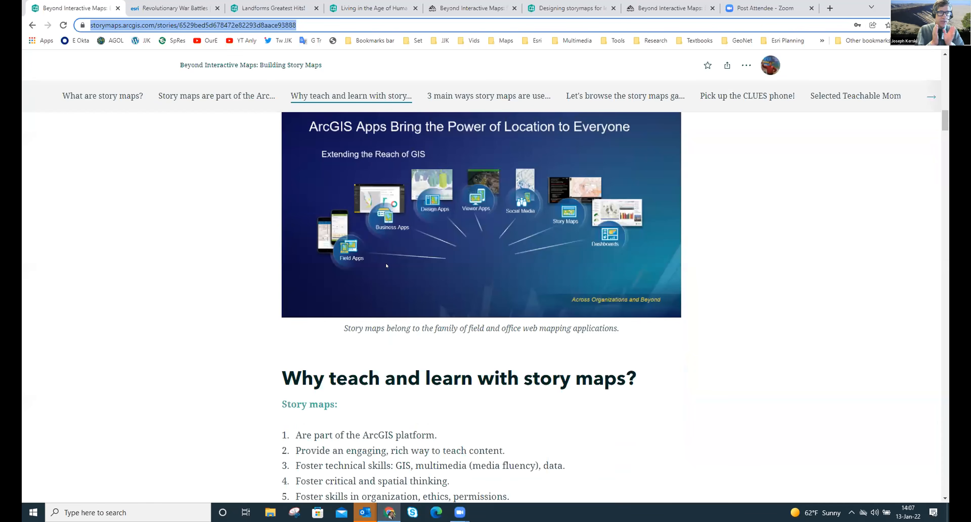
scroll(386, 266, down, 3)
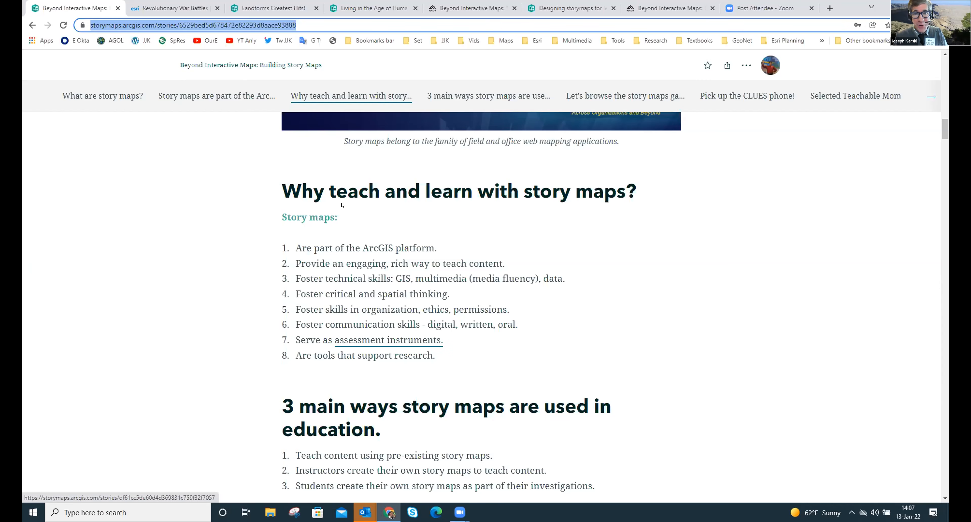
- Switch to the Landforms Greatest Hits! story and read its introduction down to the start of the map section
click(271, 5)
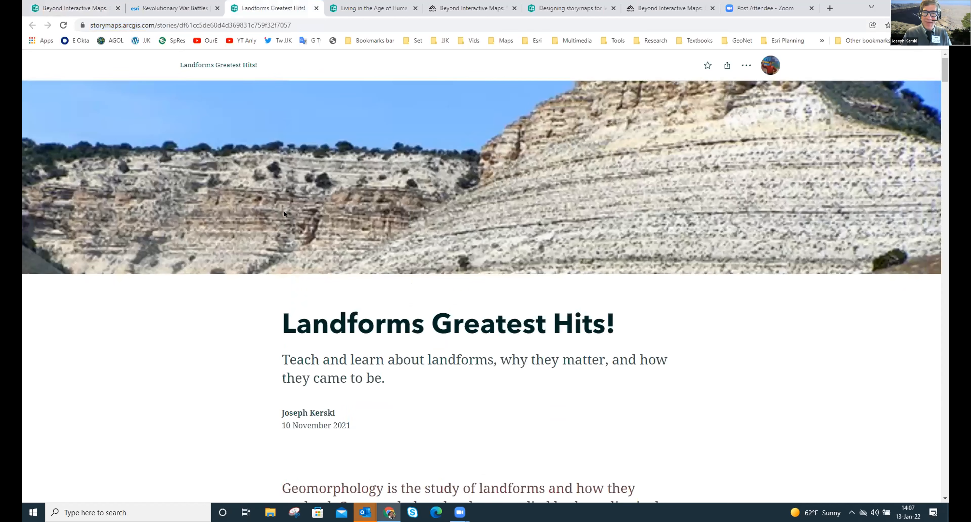
scroll(347, 244, down, 5)
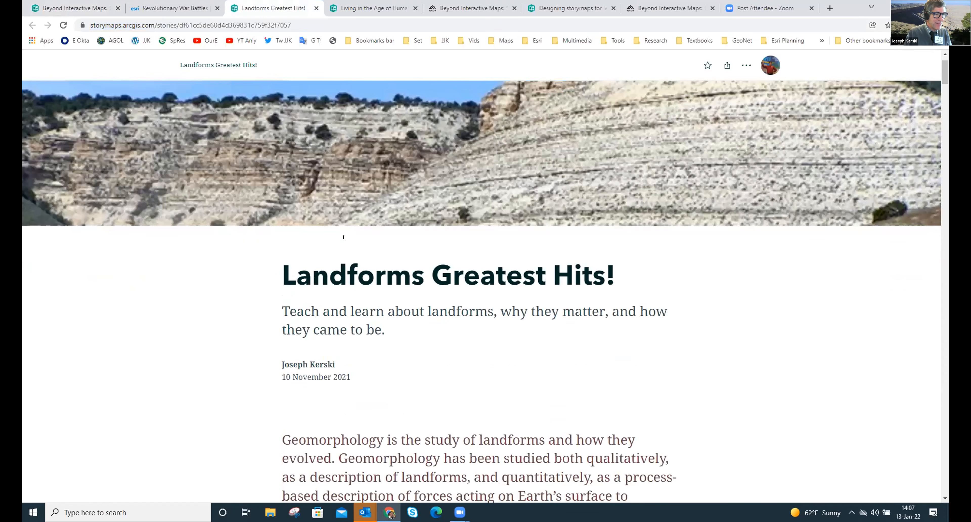
scroll(345, 238, down, 3)
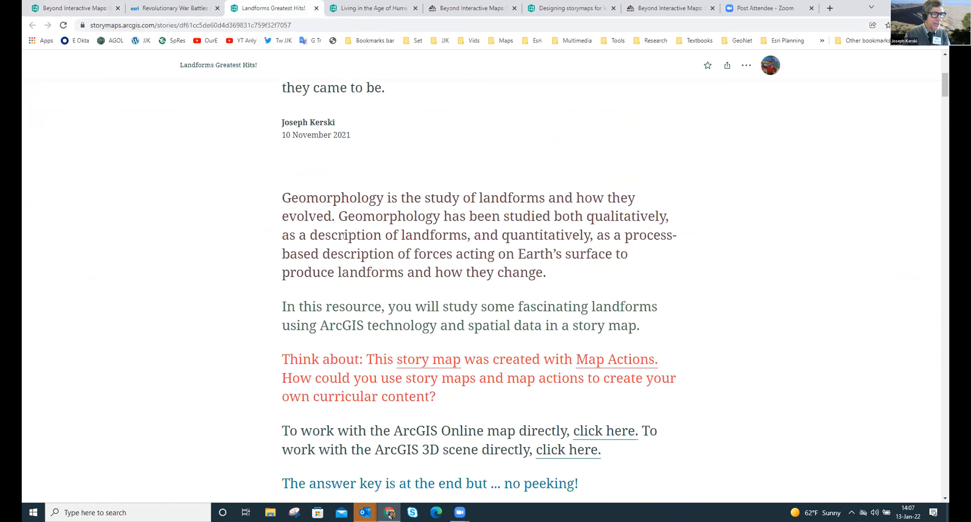
scroll(345, 237, down, 3)
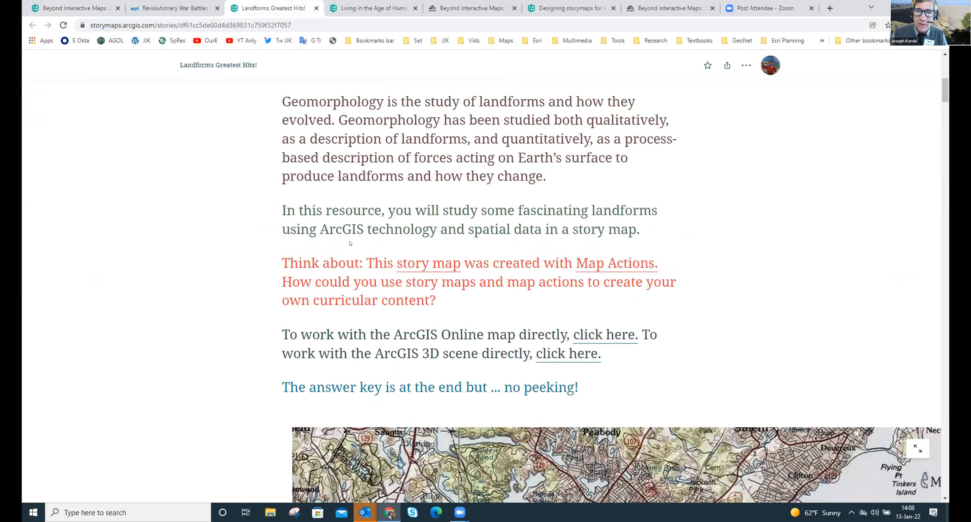
scroll(350, 238, down, 7)
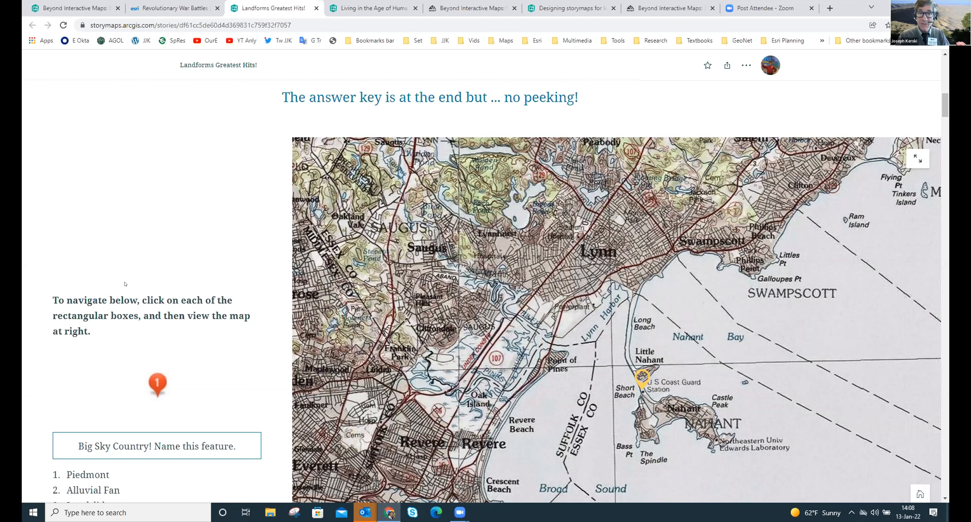
- Look through the landform quiz from question 1 to question 5, displaying the Big Sky Country feature on the map
scroll(125, 283, down, 1)
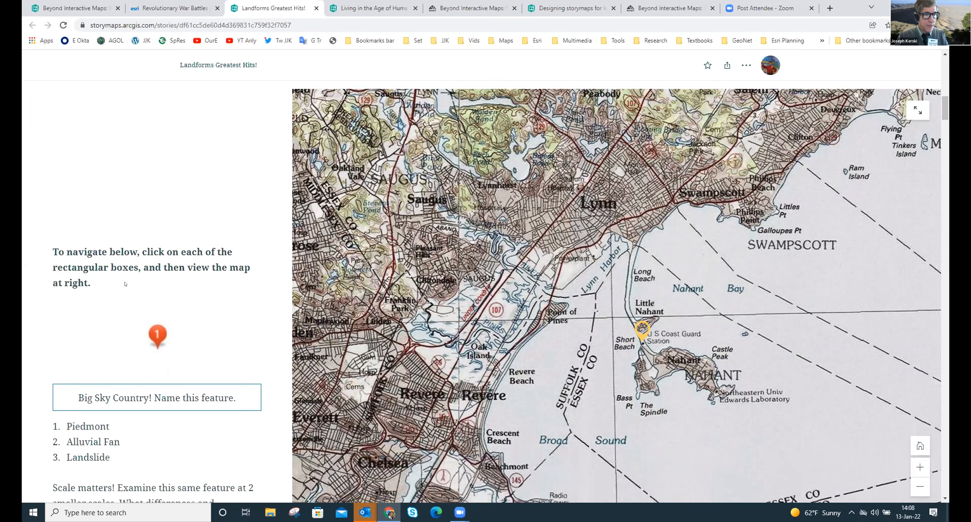
scroll(125, 283, down, 1)
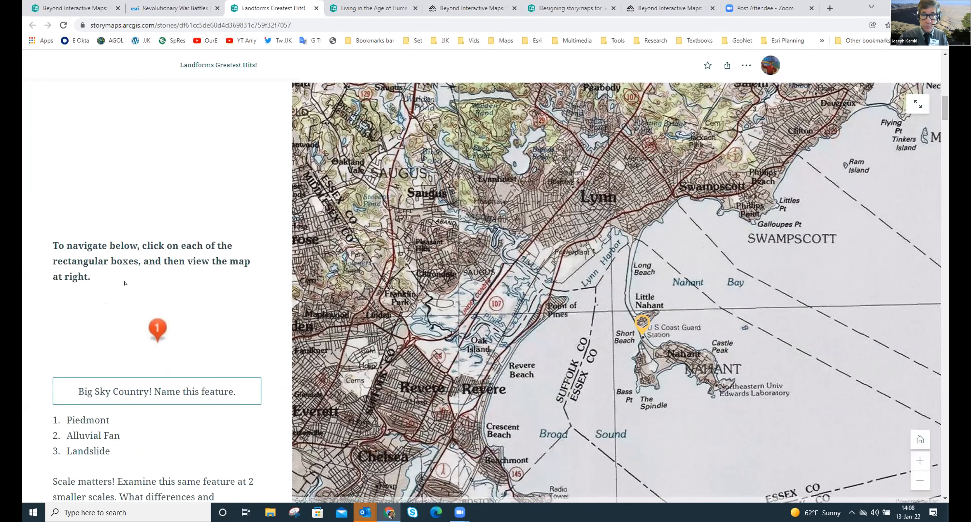
scroll(125, 283, down, 2)
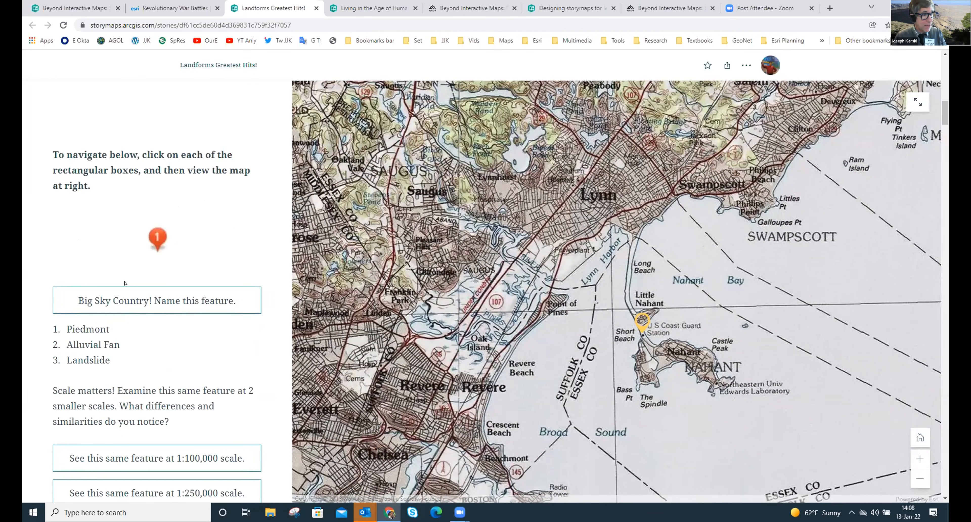
scroll(125, 284, down, 1)
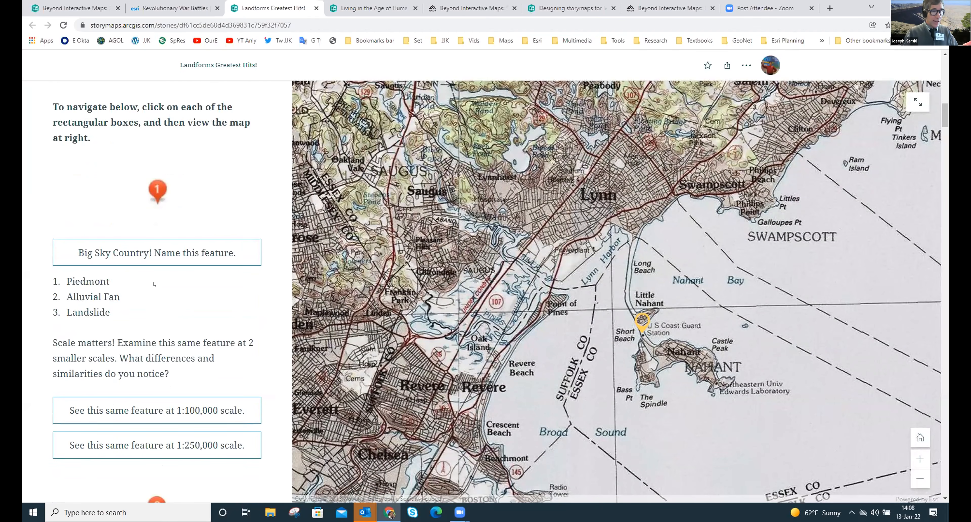
scroll(264, 337, down, 4)
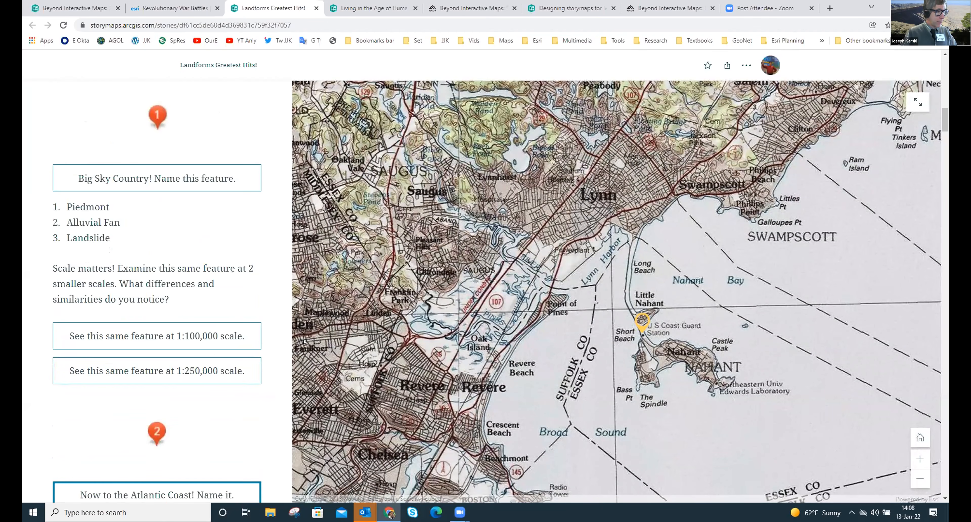
scroll(304, 338, down, 3)
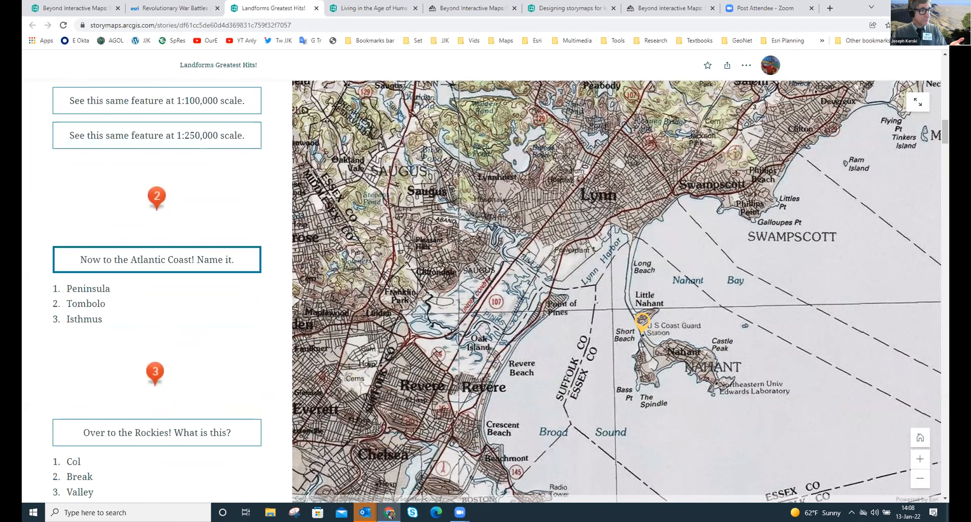
scroll(293, 357, down, 2)
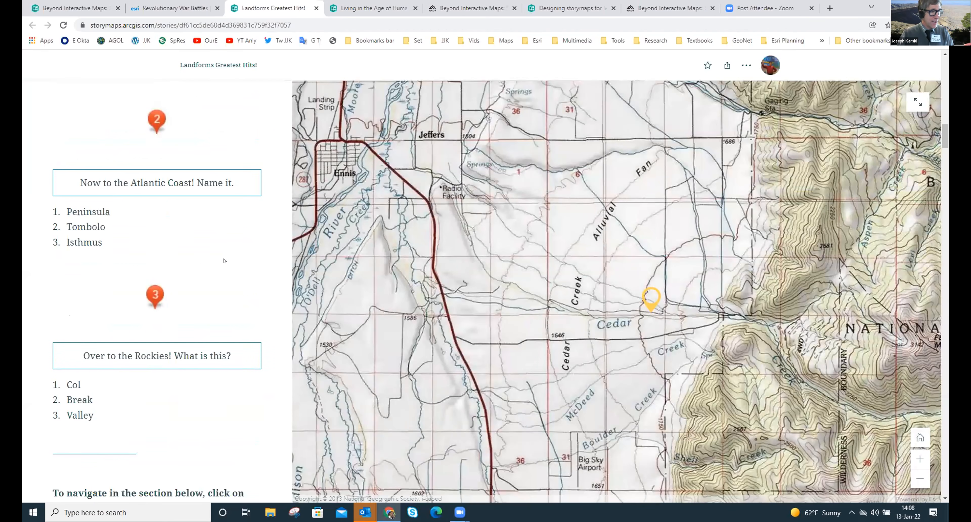
scroll(412, 335, down, 7)
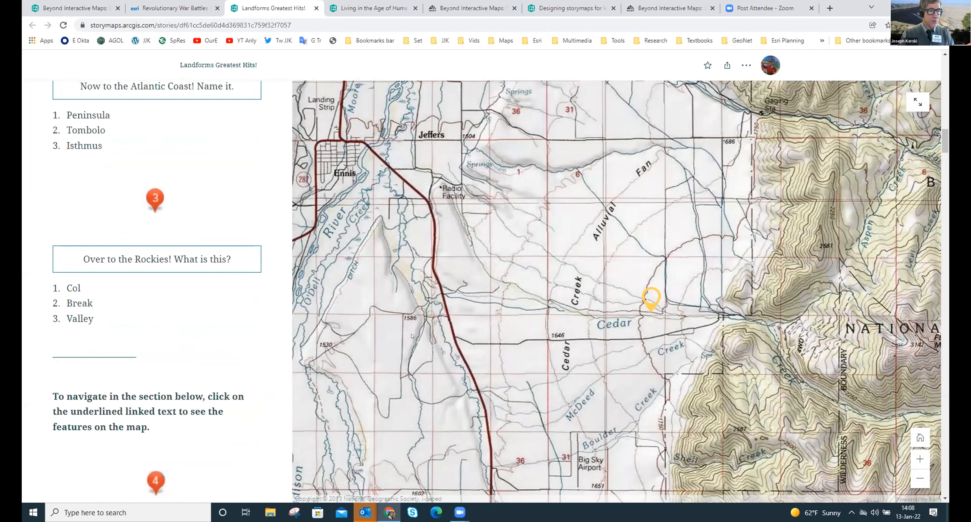
scroll(412, 335, down, 2)
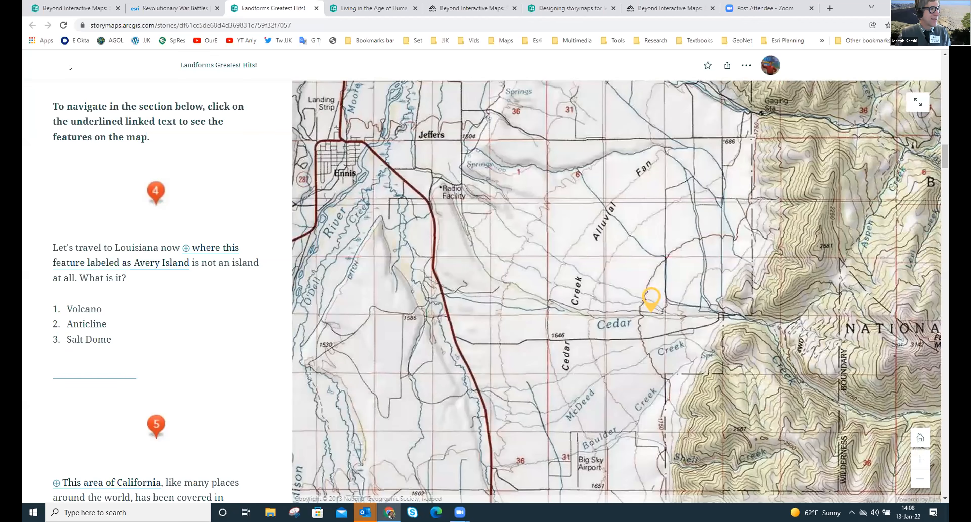
- Return to the Beyond Interactive Maps story and review the 3 main ways story maps are used in education
click(71, 9)
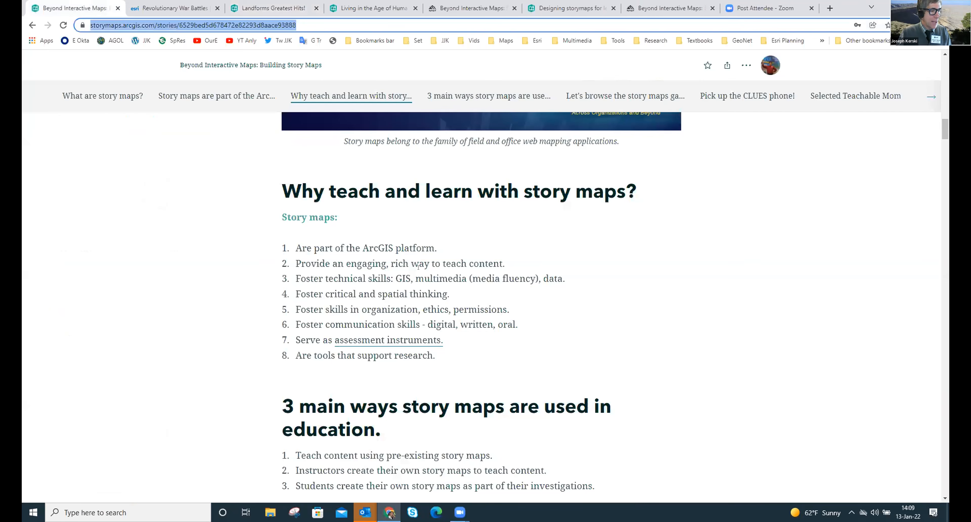
scroll(418, 267, down, 4)
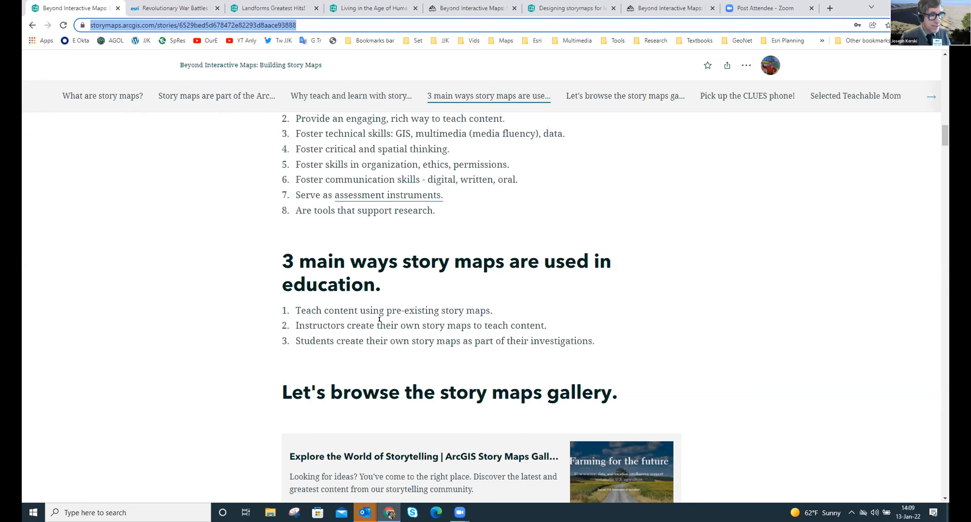
scroll(379, 319, down, 1)
scroll(379, 320, down, 3)
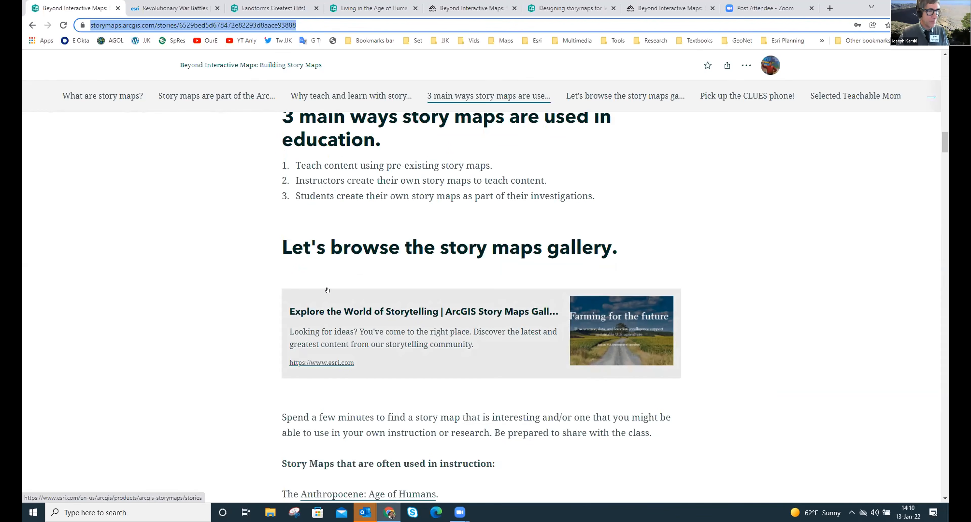
- Examine the story maps gallery section and the embedded Living in the Age of Humans story used in instruction
scroll(332, 290, down, 1)
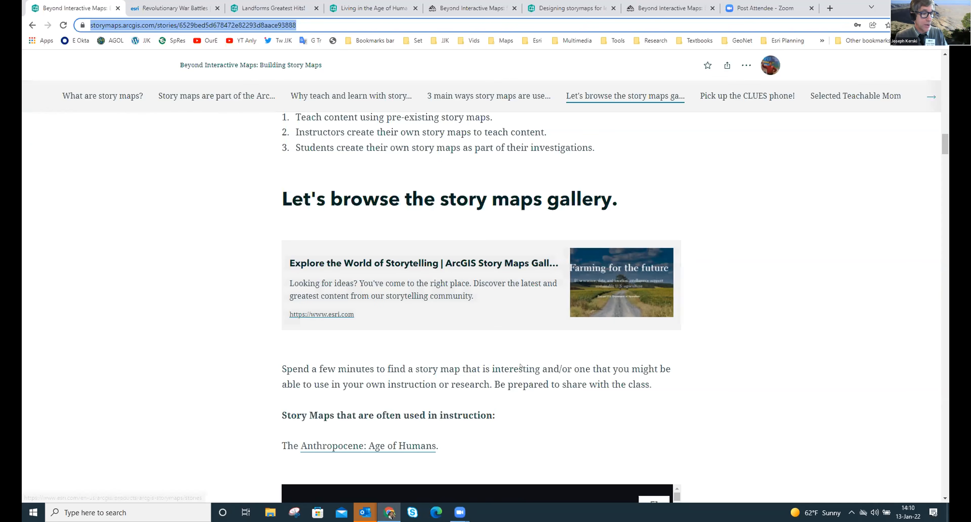
scroll(517, 359, down, 1)
scroll(513, 359, down, 3)
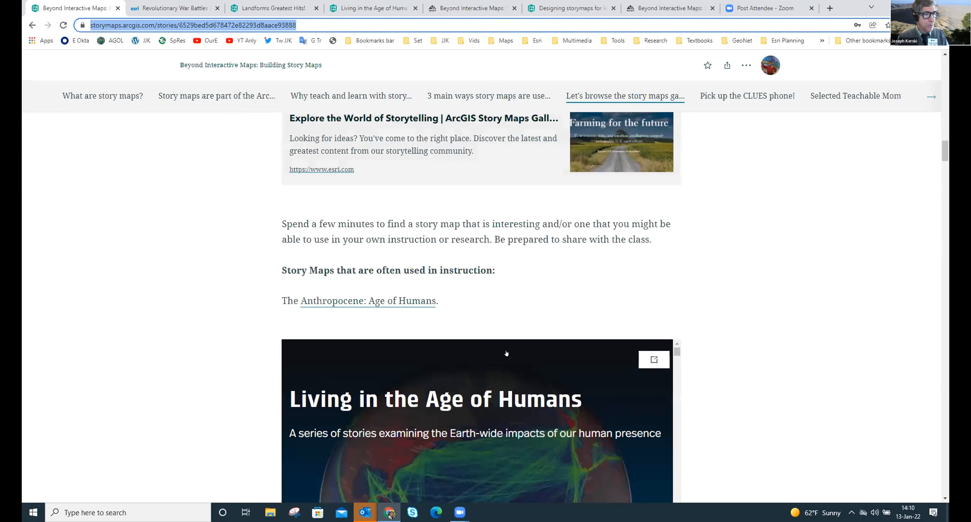
scroll(506, 353, down, 1)
scroll(505, 351, down, 1)
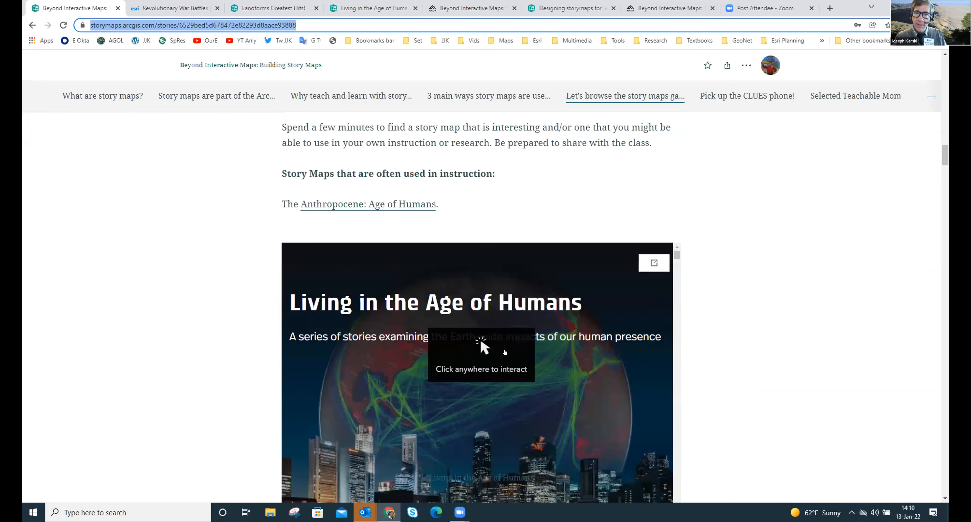
scroll(505, 352, down, 1)
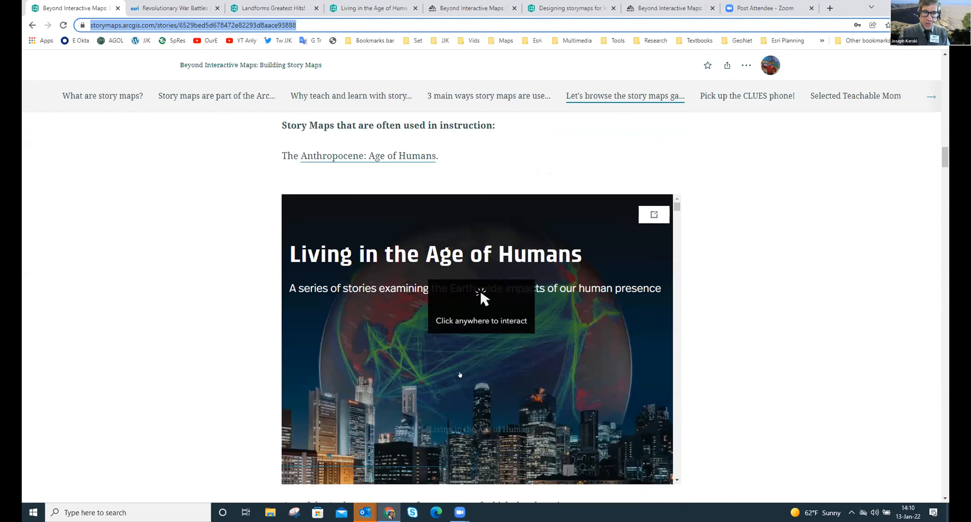
scroll(457, 373, down, 2)
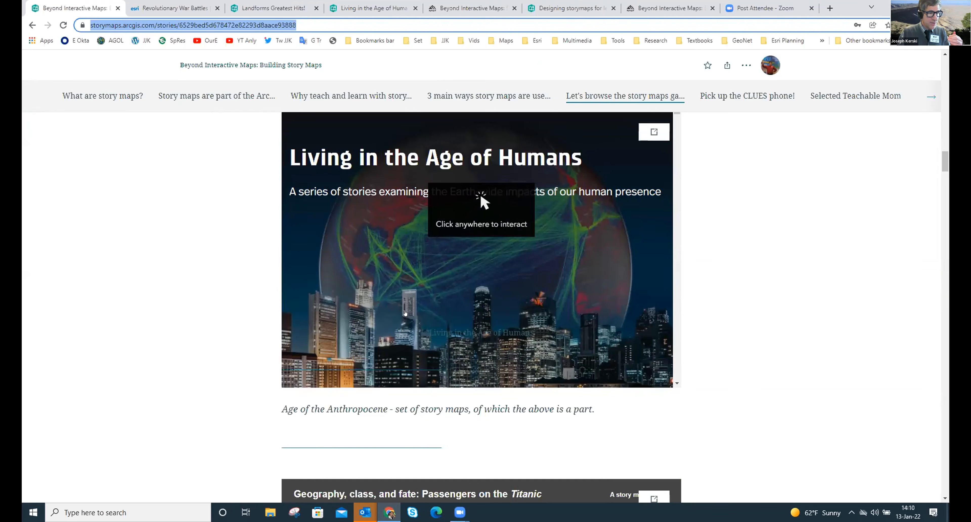
scroll(404, 313, up, 1)
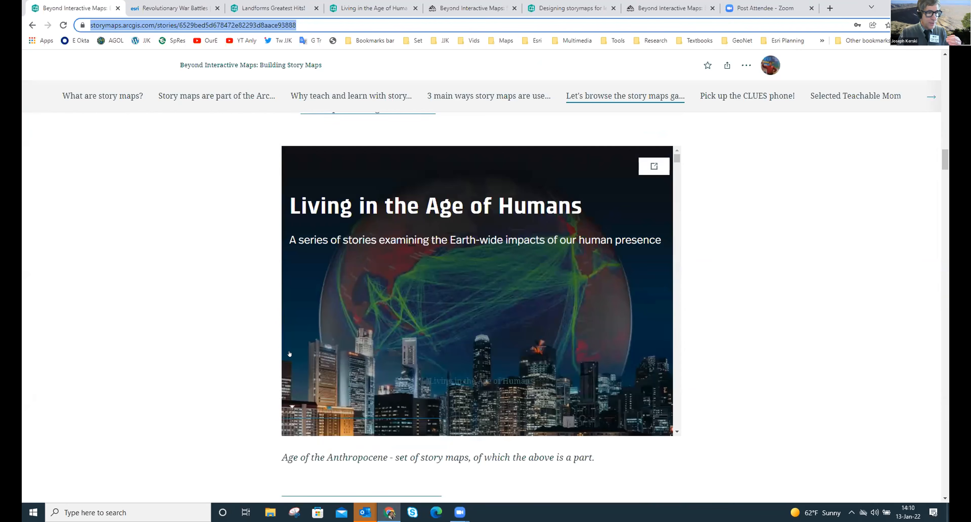
- Look over the embedded Living in the Age of Humans story, from its title down to its chapter links
scroll(385, 293, down, 1)
scroll(385, 293, down, 2)
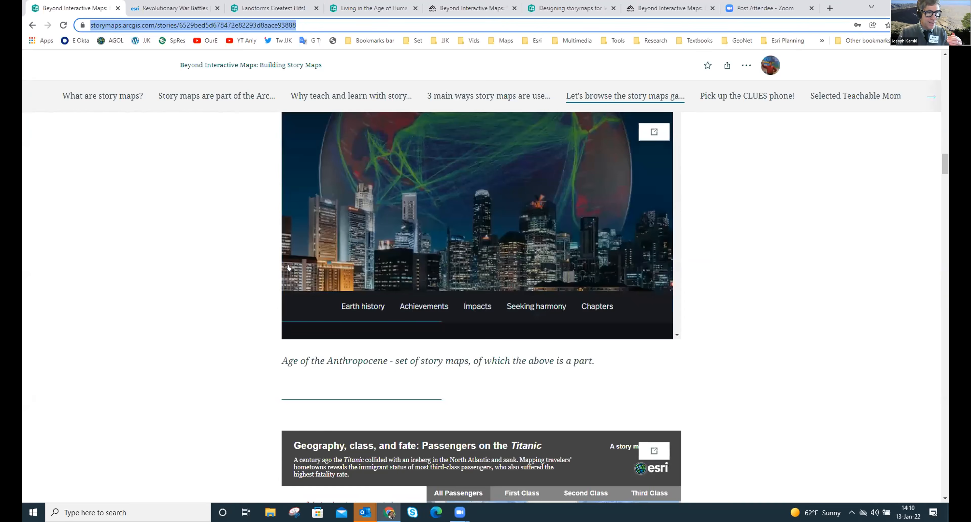
click(293, 267)
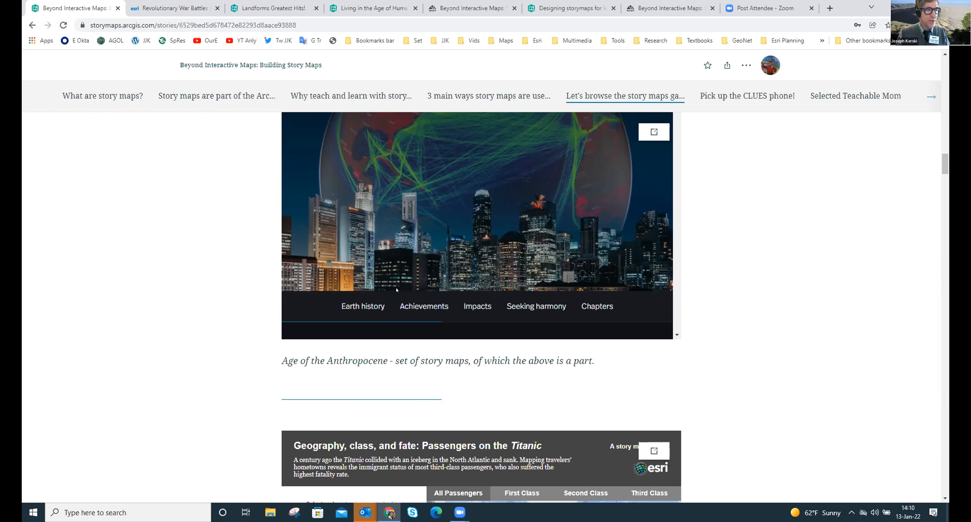
scroll(396, 290, up, 2)
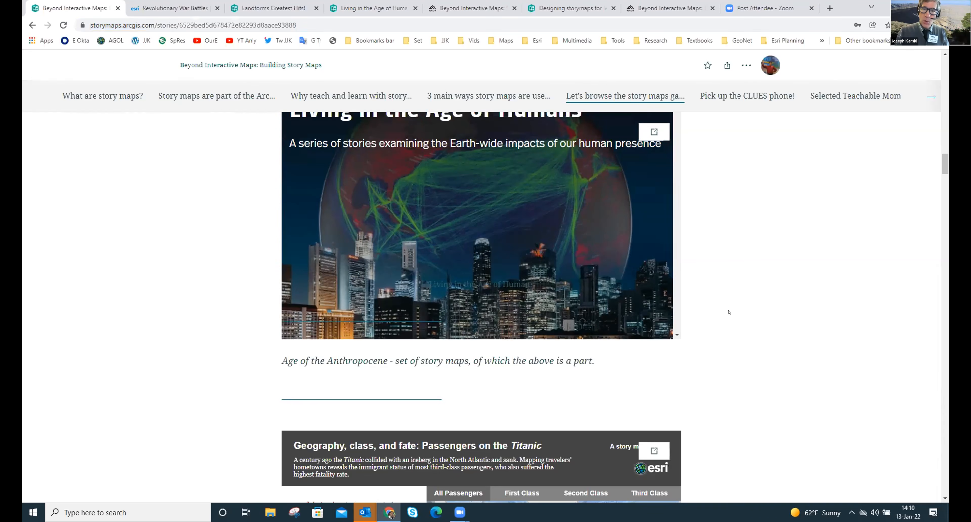
scroll(729, 313, down, 1)
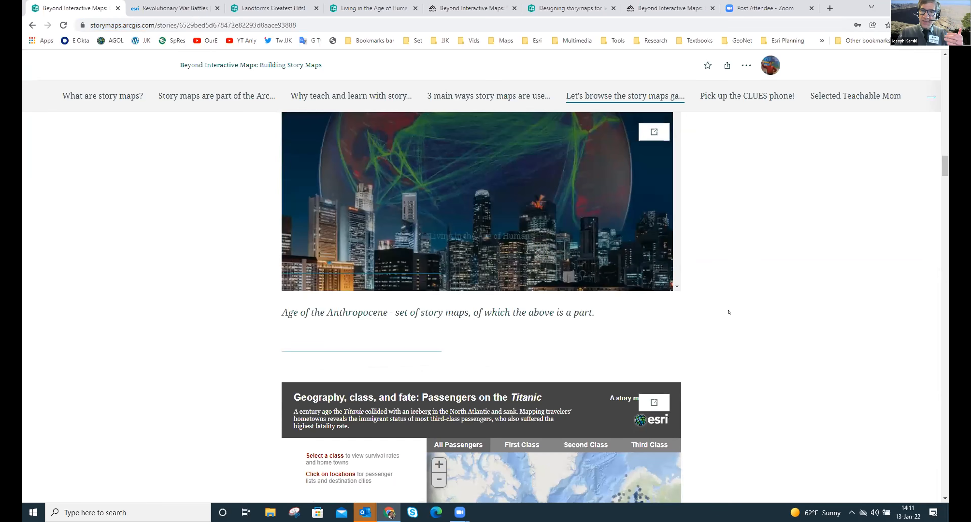
- Review the embedded gallery examples on the Titanic passengers and on where people are moving in the United States
scroll(729, 312, down, 1)
scroll(729, 313, down, 1)
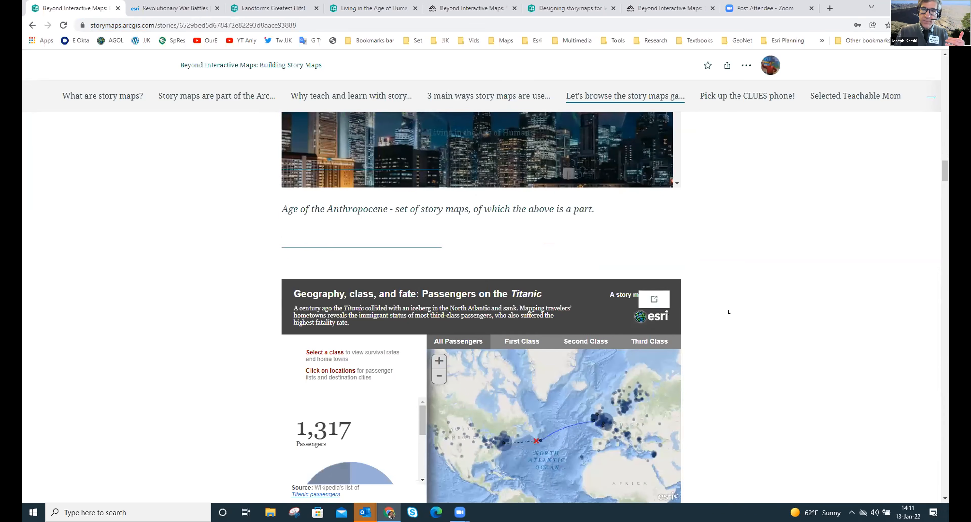
scroll(728, 312, down, 2)
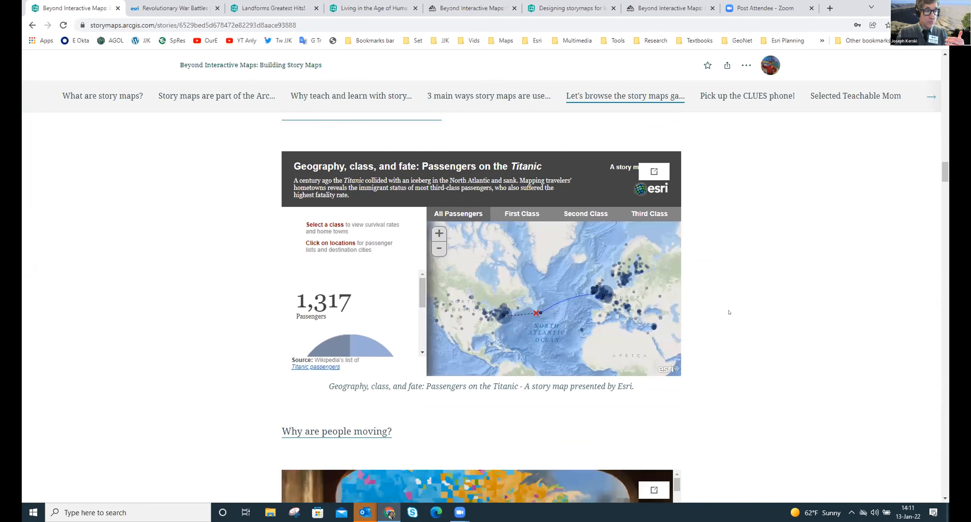
scroll(728, 313, down, 1)
scroll(729, 312, down, 3)
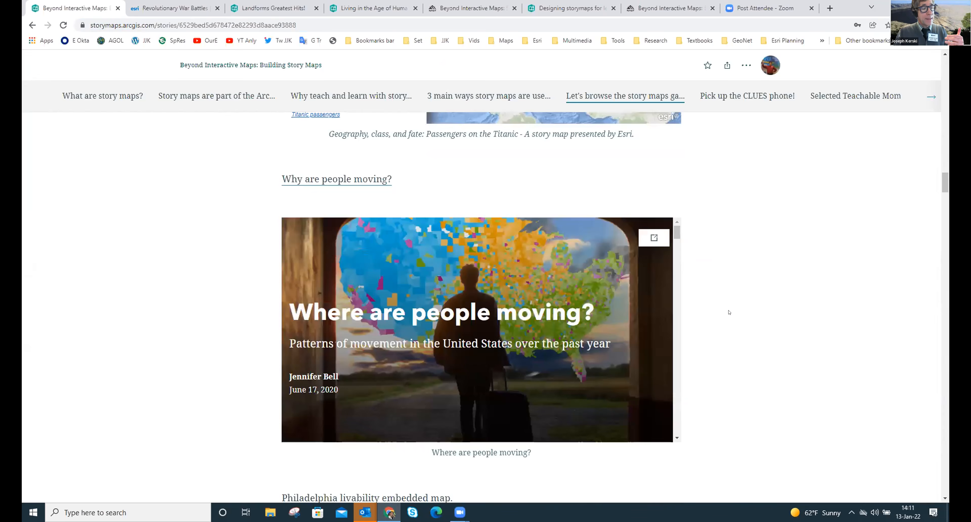
scroll(728, 312, down, 3)
scroll(727, 313, down, 3)
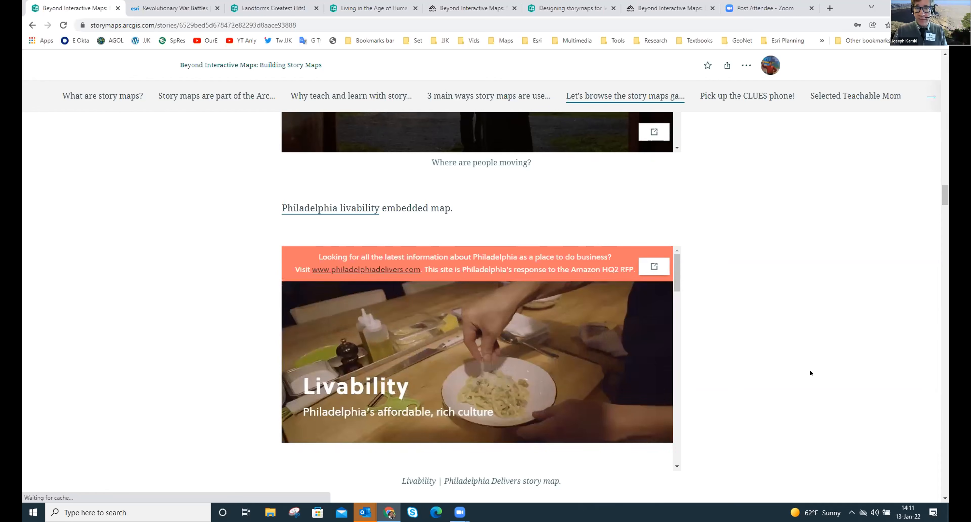
- Examine the embedded Philadelphia Livability story map and the student example on why right whales are dying
scroll(810, 370, down, 2)
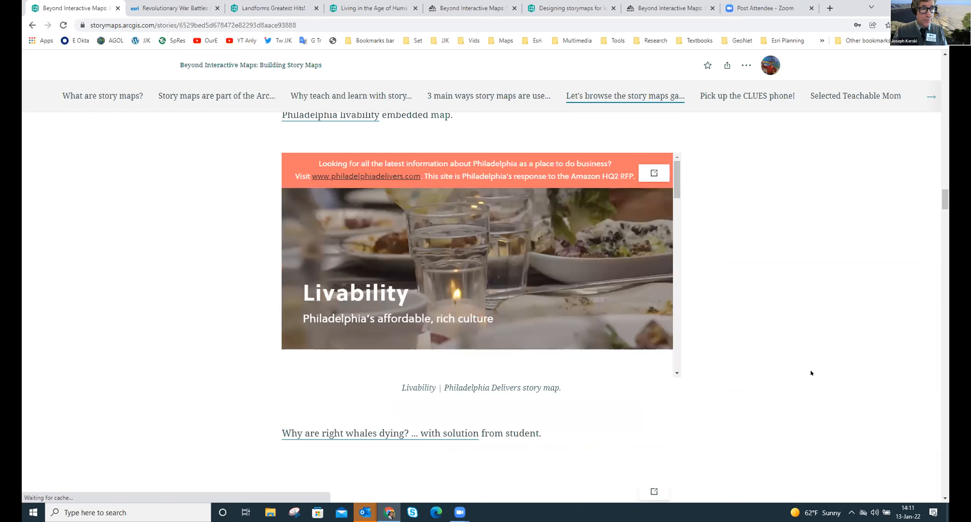
scroll(810, 371, down, 1)
scroll(803, 369, down, 3)
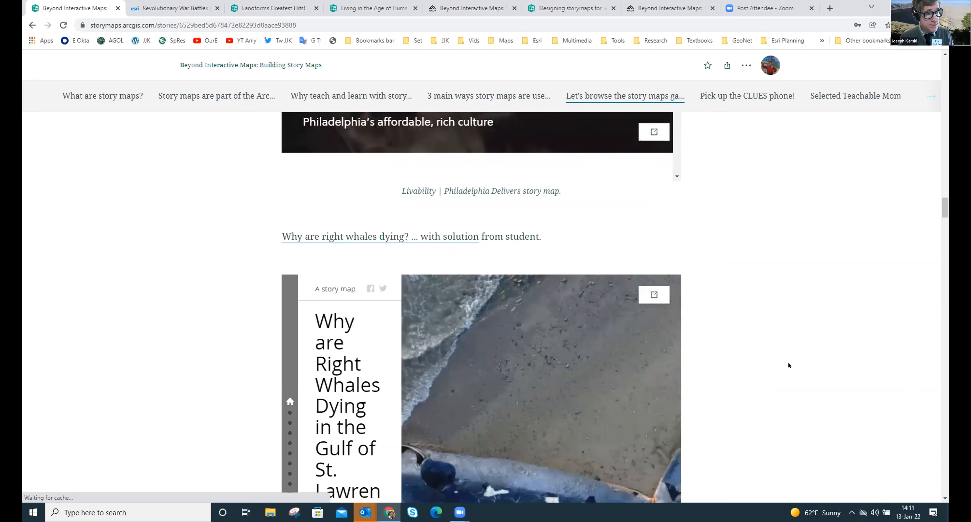
scroll(858, 283, down, 1)
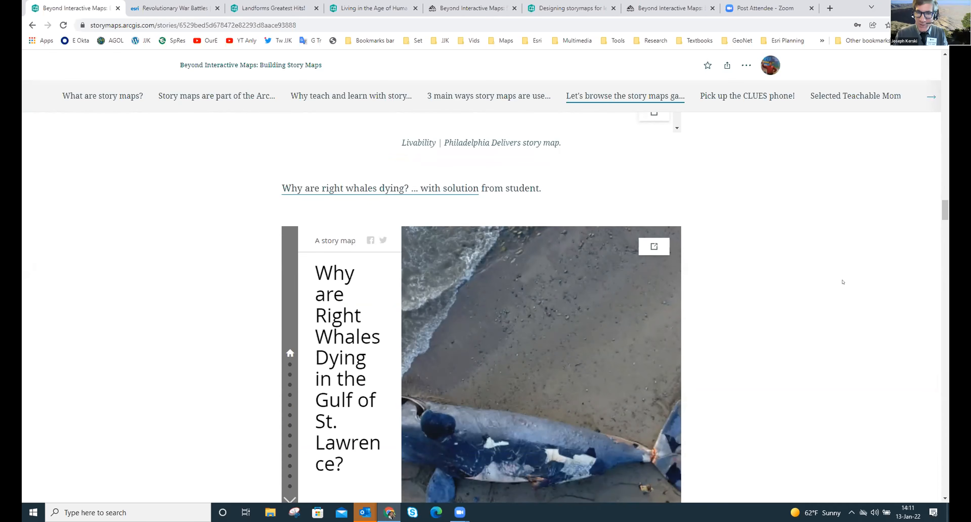
scroll(843, 281, down, 1)
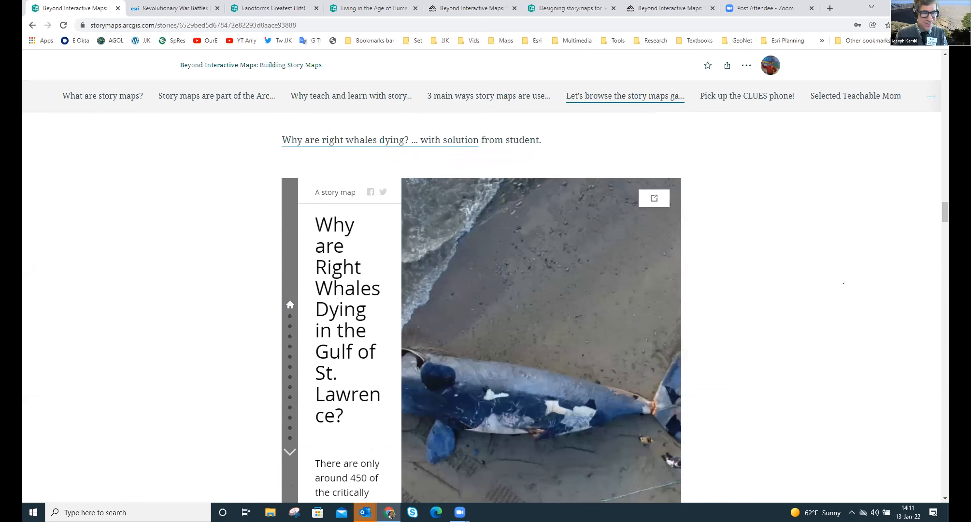
scroll(843, 282, down, 1)
scroll(843, 282, down, 2)
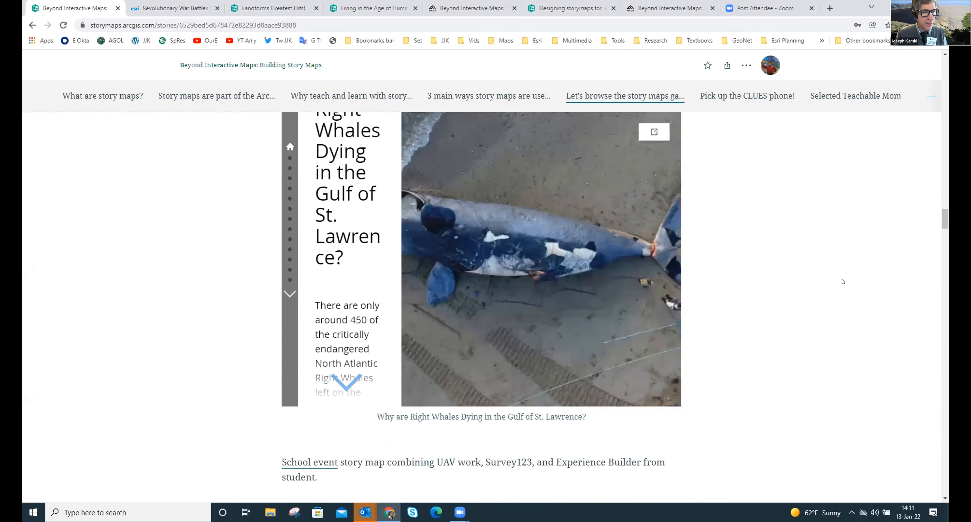
- View the student's school event example, the embedded Drones and GIS story about Silverdale Baptist Academy's campus map
scroll(843, 282, down, 4)
scroll(843, 282, down, 2)
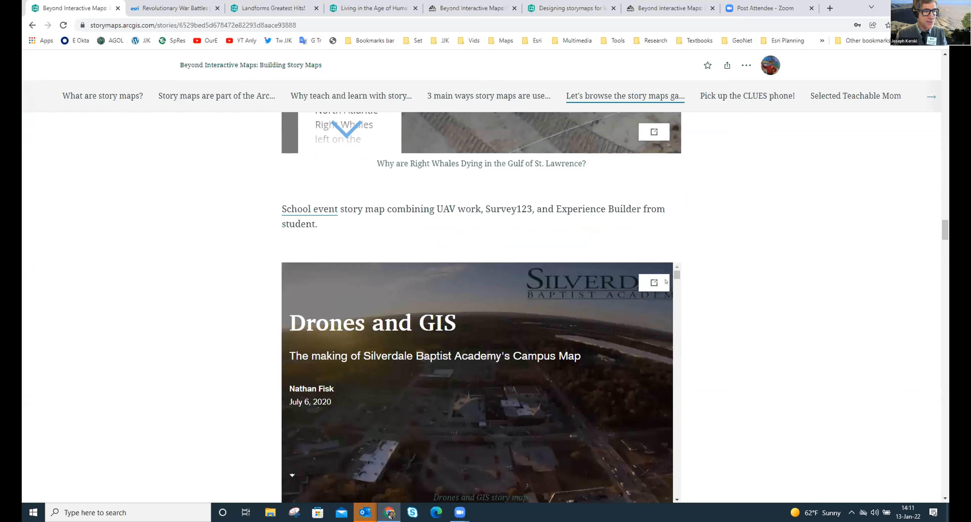
scroll(666, 281, down, 1)
mouse_move(380, 306)
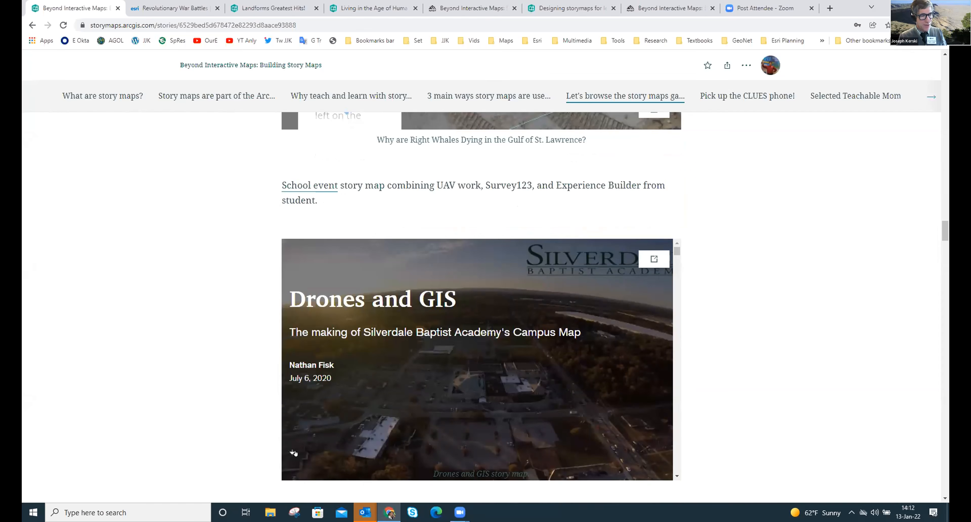
mouse_move(294, 453)
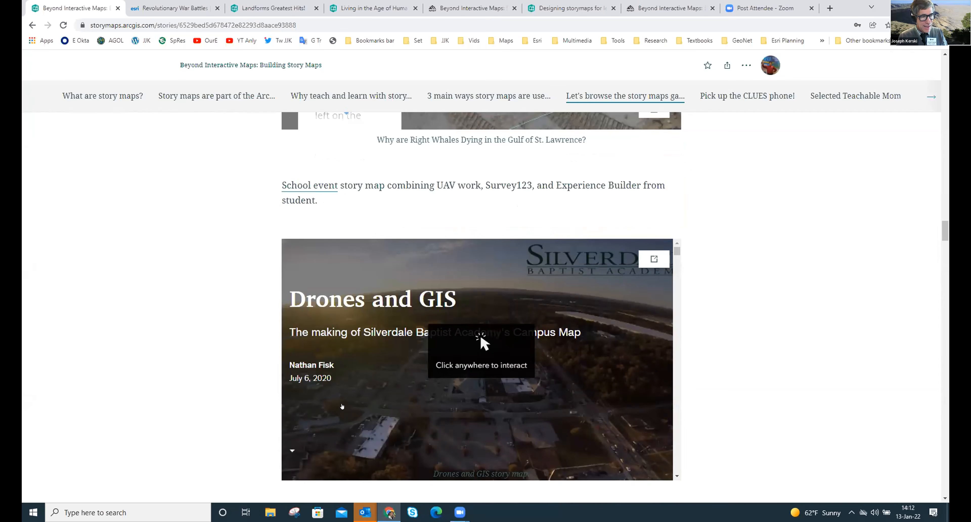
scroll(341, 406, down, 1)
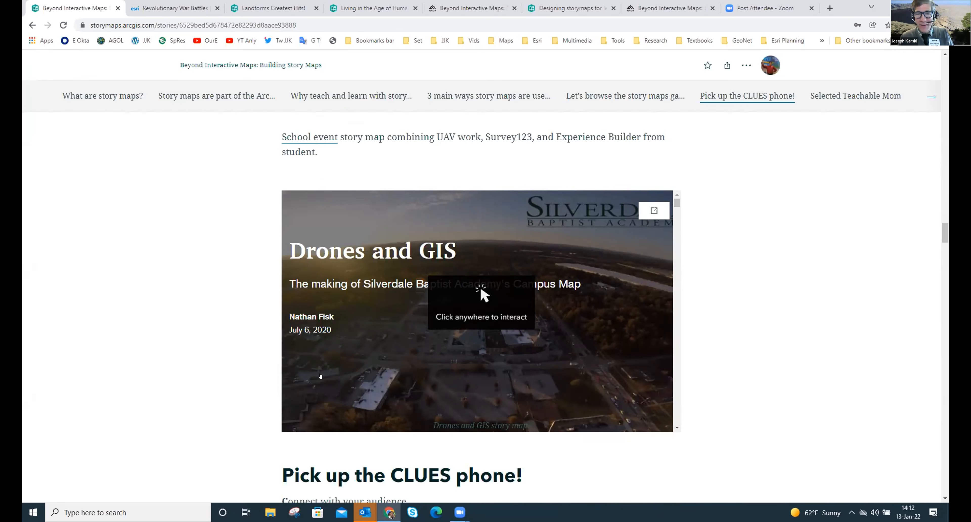
- Read the Pick up the CLUES phone! section with its five story map design principles
scroll(728, 380, down, 1)
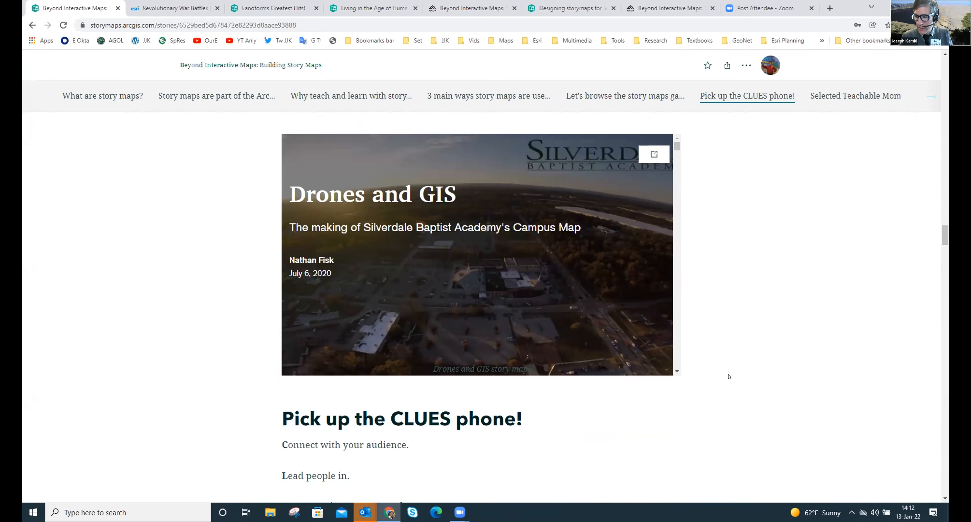
scroll(728, 376, down, 2)
scroll(729, 376, down, 1)
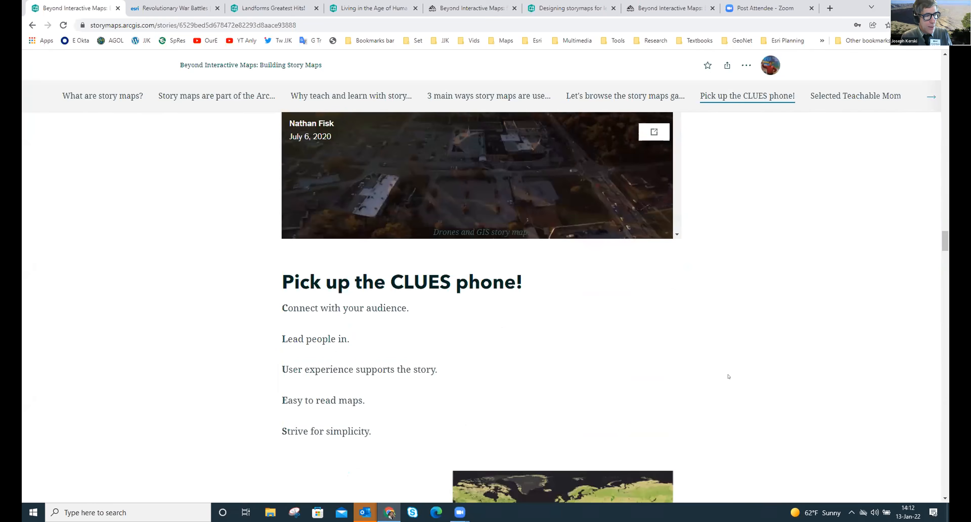
scroll(729, 377, down, 1)
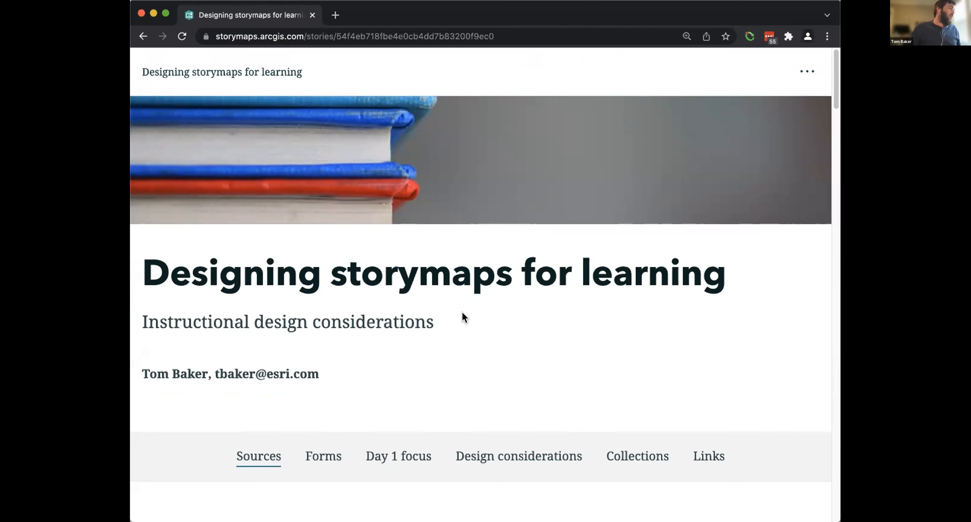
- Read the Sources and Forms sections of the Designing storymaps for learning story
scroll(462, 318, down, 10)
scroll(472, 299, down, 2)
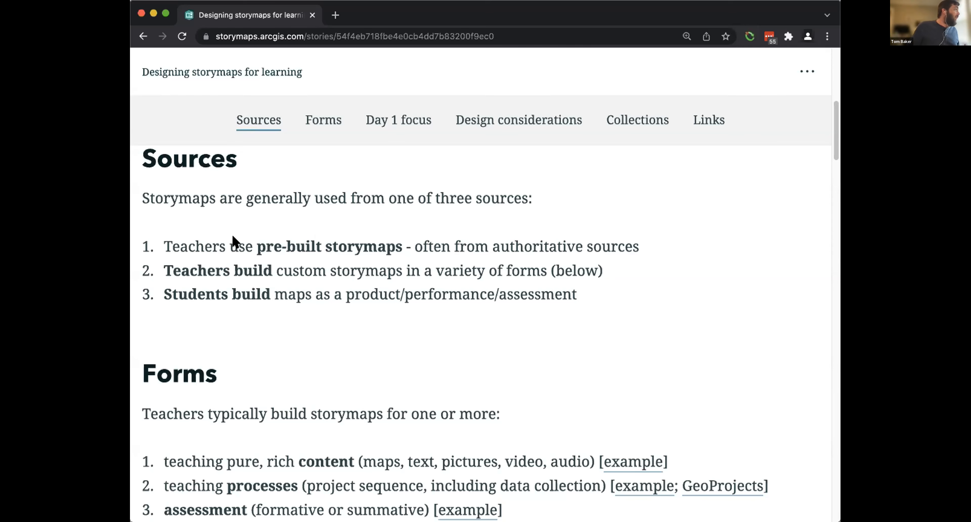
scroll(235, 241, up, 4)
scroll(249, 287, down, 3)
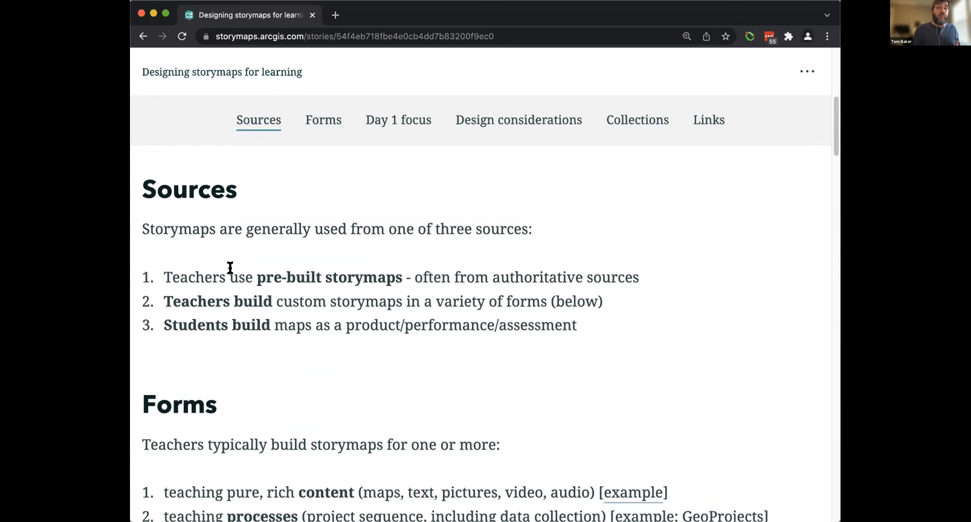
scroll(307, 295, down, 5)
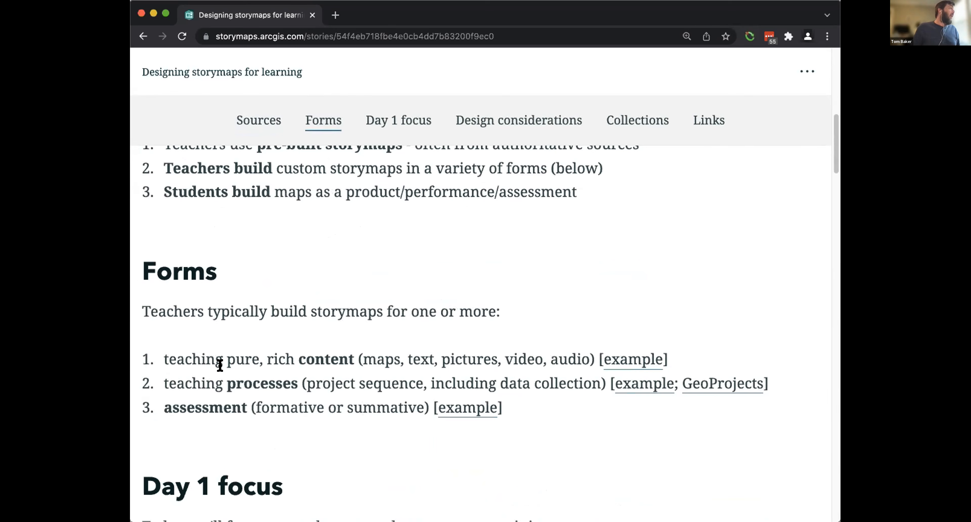
scroll(217, 364, down, 2)
scroll(211, 317, down, 1)
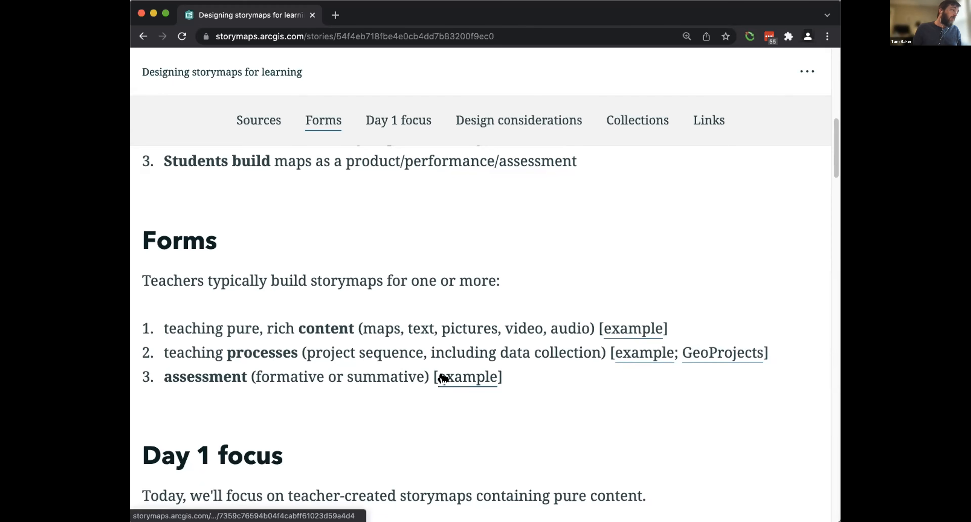
- Open the example story for teaching processes, widen the browser window and view the story's cover
click(615, 350)
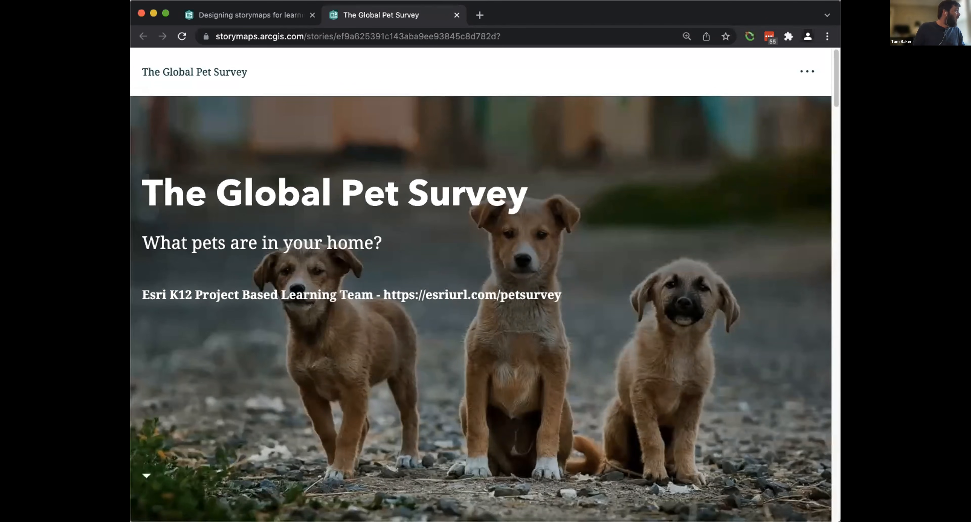
drag(136, 134, 86, 133)
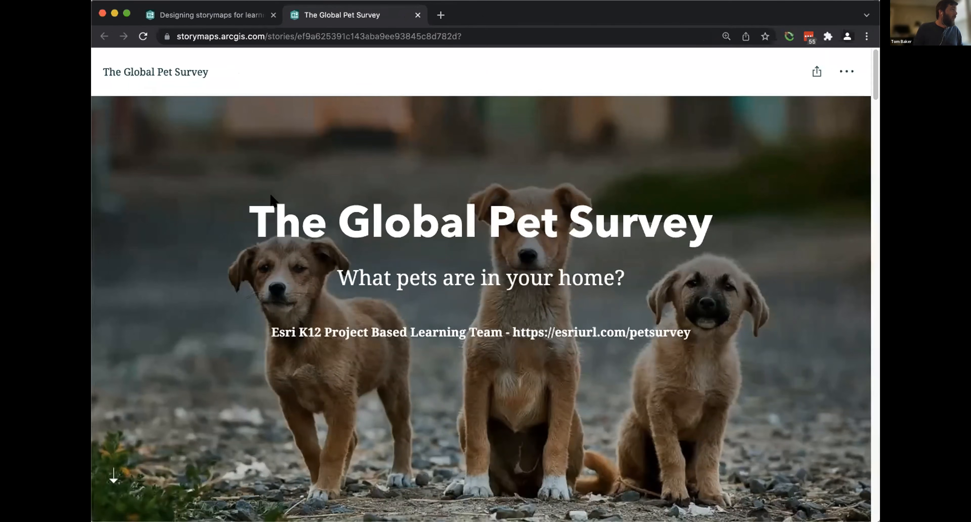
scroll(319, 211, down, 3)
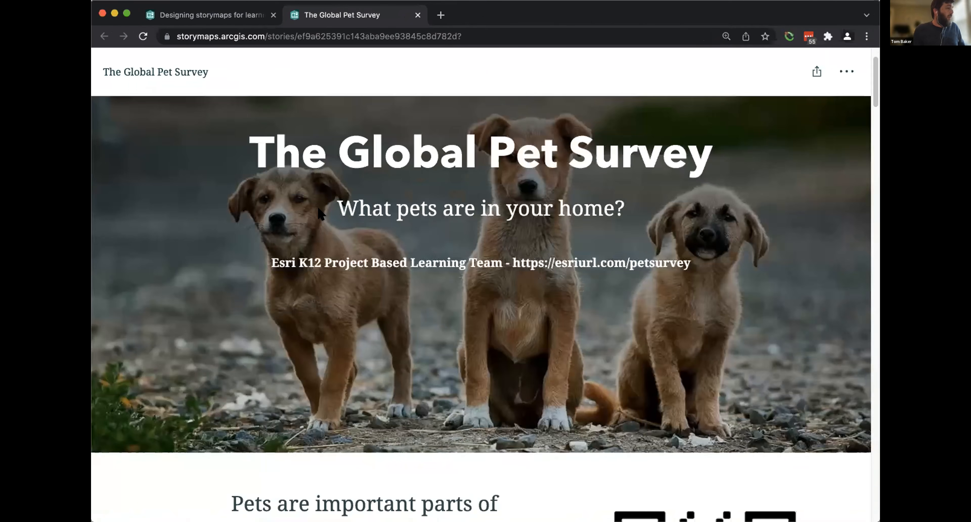
scroll(319, 211, up, 5)
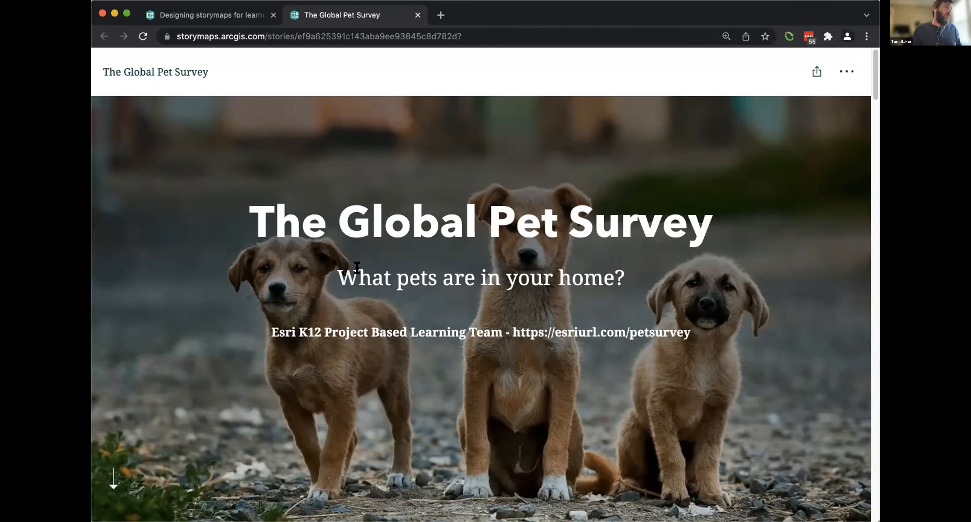
scroll(357, 267, down, 1)
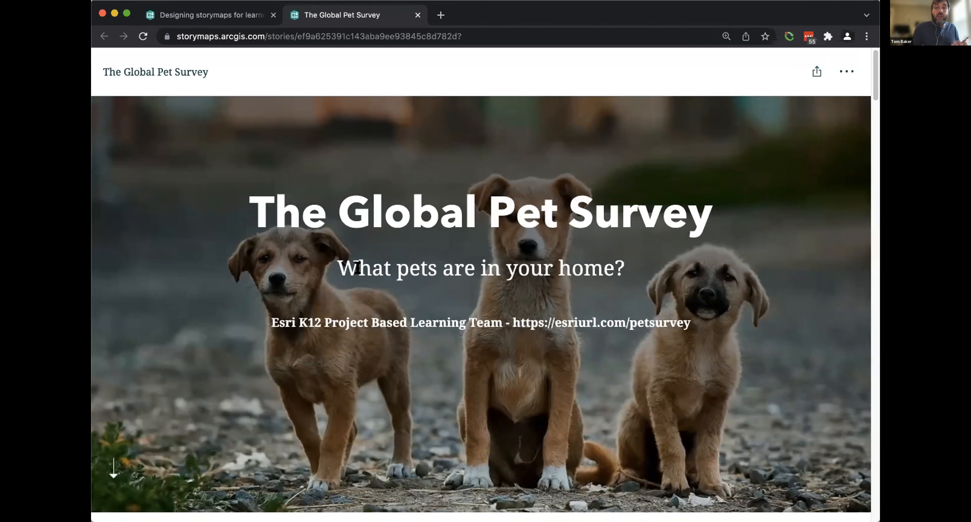
scroll(373, 294, down, 2)
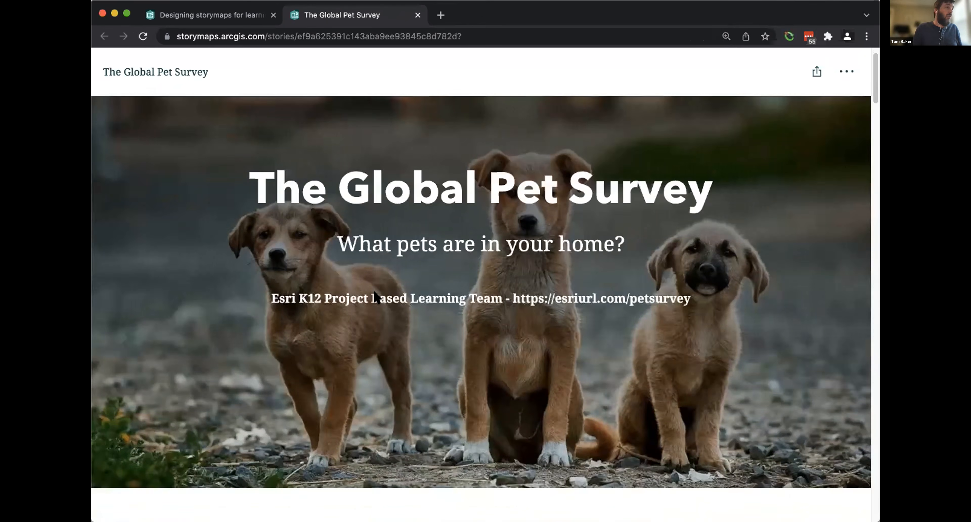
- Look through the survey form embedded in The Global Pet Survey, from the pets question to the school location map
scroll(375, 298, down, 10)
scroll(376, 285, down, 10)
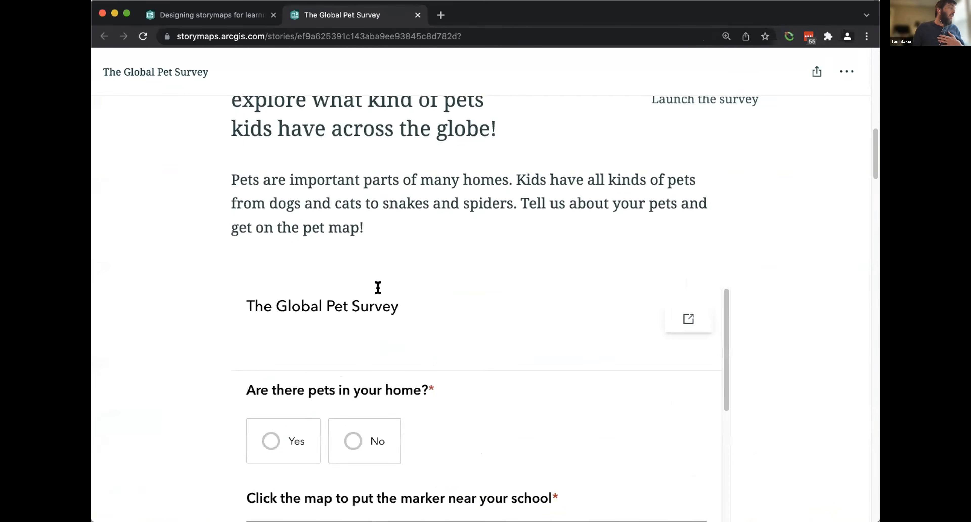
scroll(378, 288, down, 1)
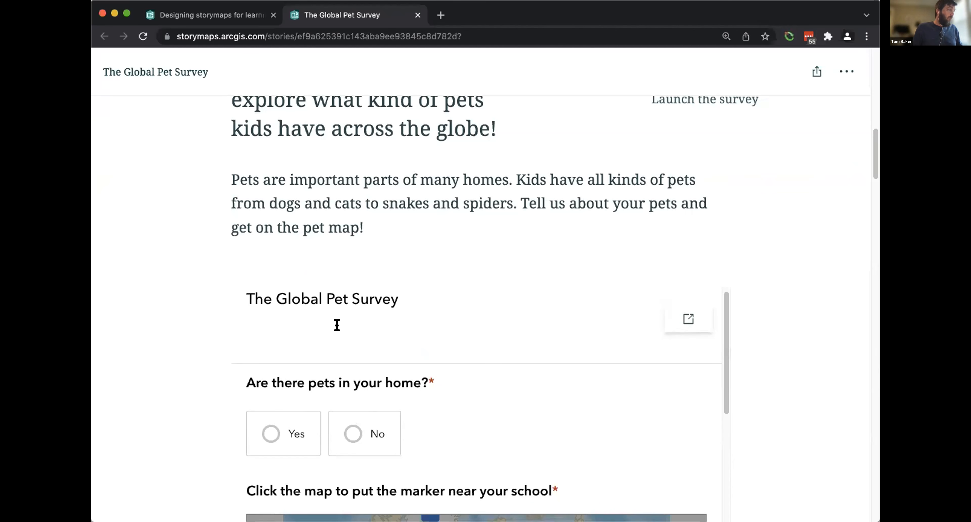
scroll(328, 364, down, 2)
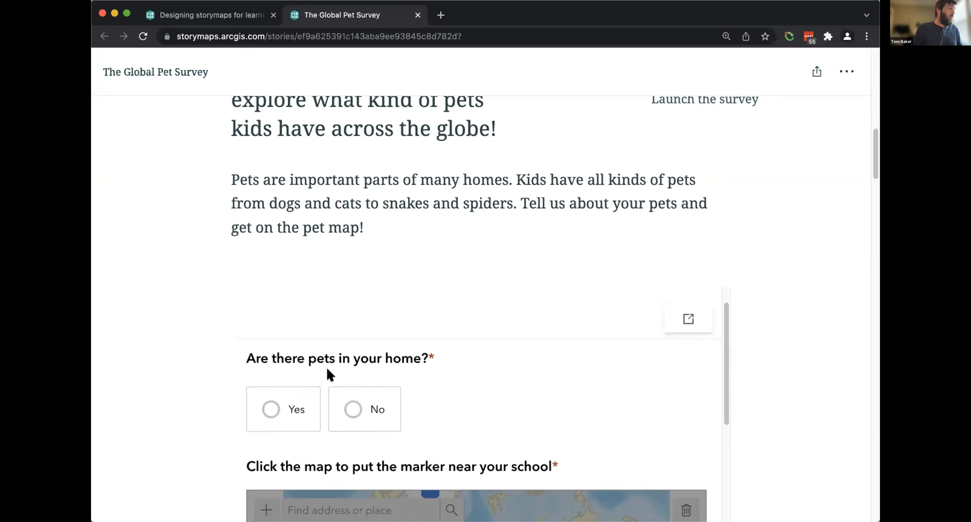
scroll(324, 372, down, 4)
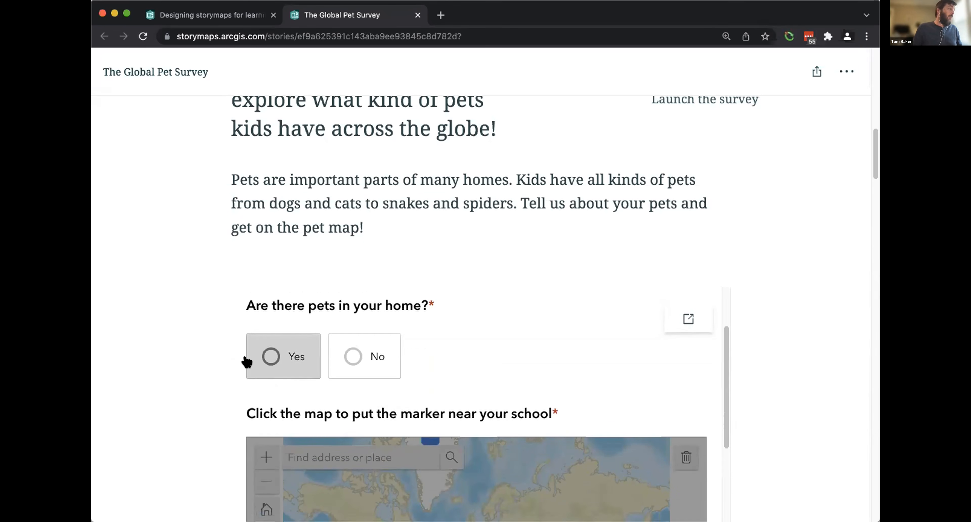
scroll(183, 367, down, 4)
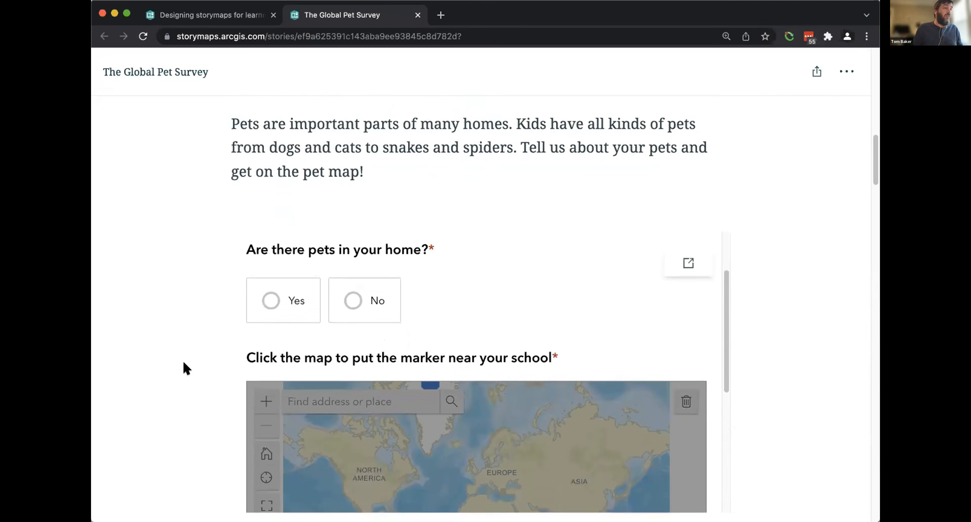
- Read through the rest of The Global Pet Survey story, from the school location map and Explore the data questions to the map and graphs section
scroll(182, 368, down, 4)
scroll(183, 368, down, 2)
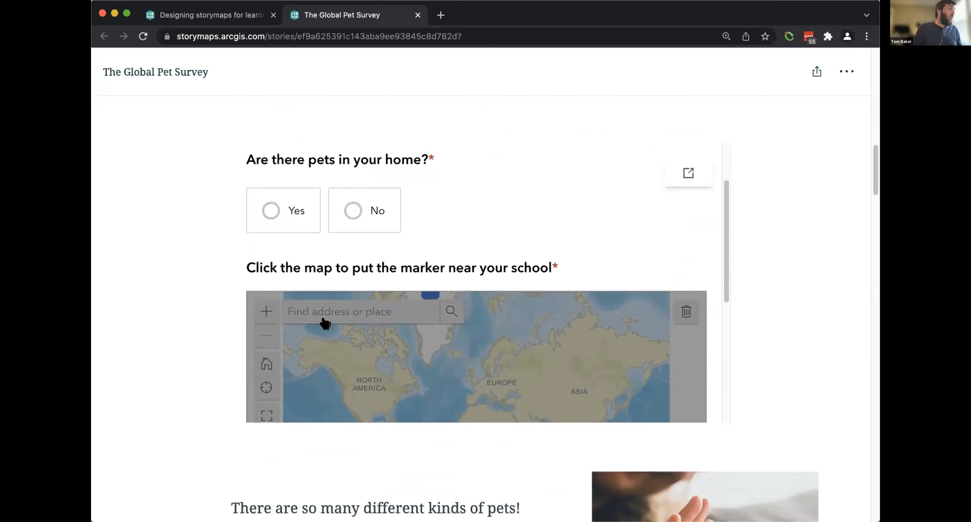
scroll(325, 323, down, 5)
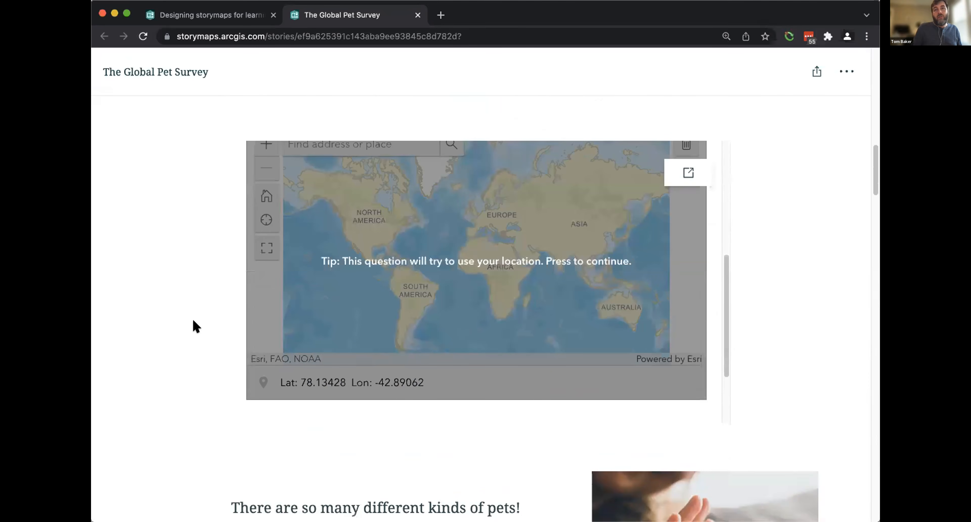
scroll(193, 320, down, 3)
scroll(193, 320, down, 8)
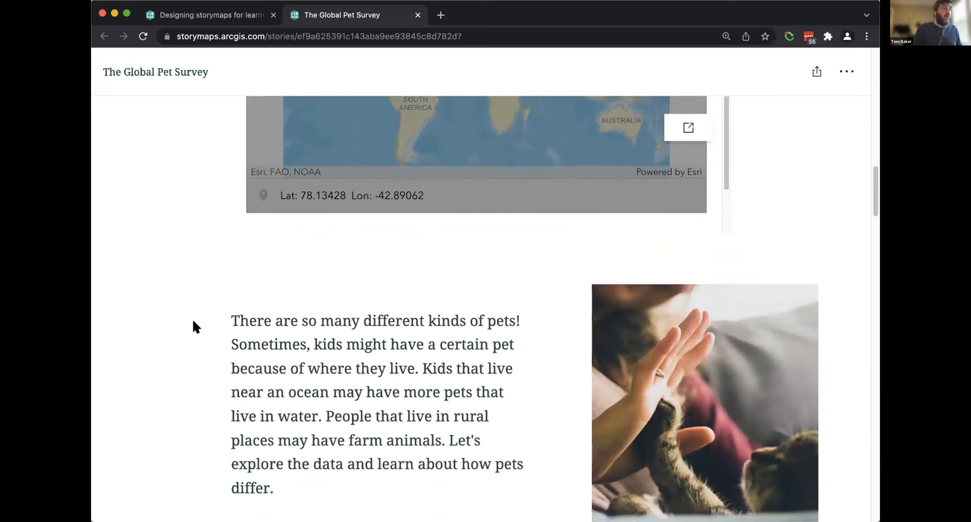
scroll(194, 319, down, 4)
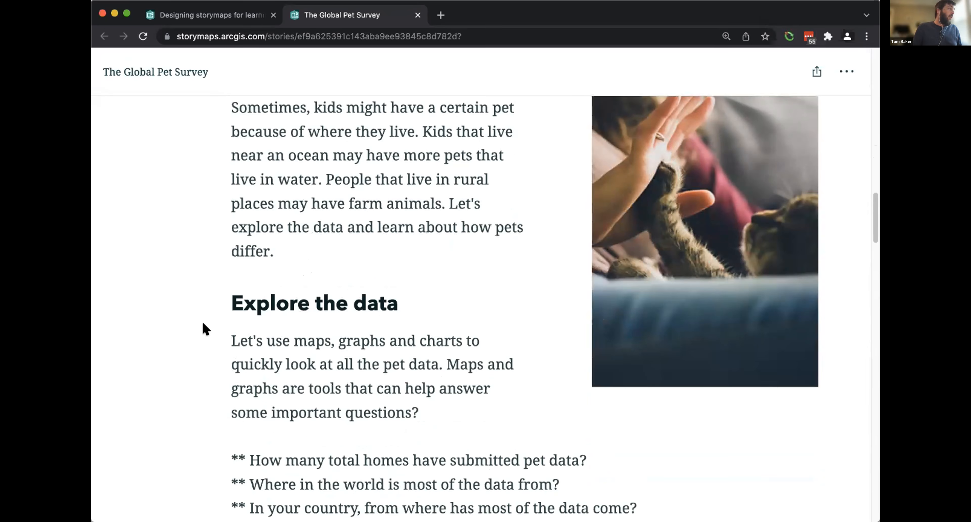
scroll(327, 318, down, 2)
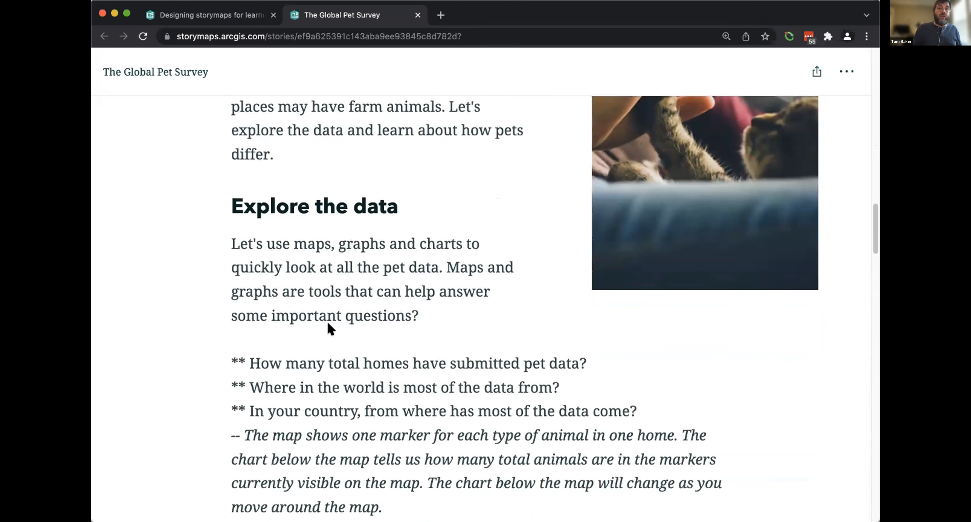
scroll(328, 321, down, 6)
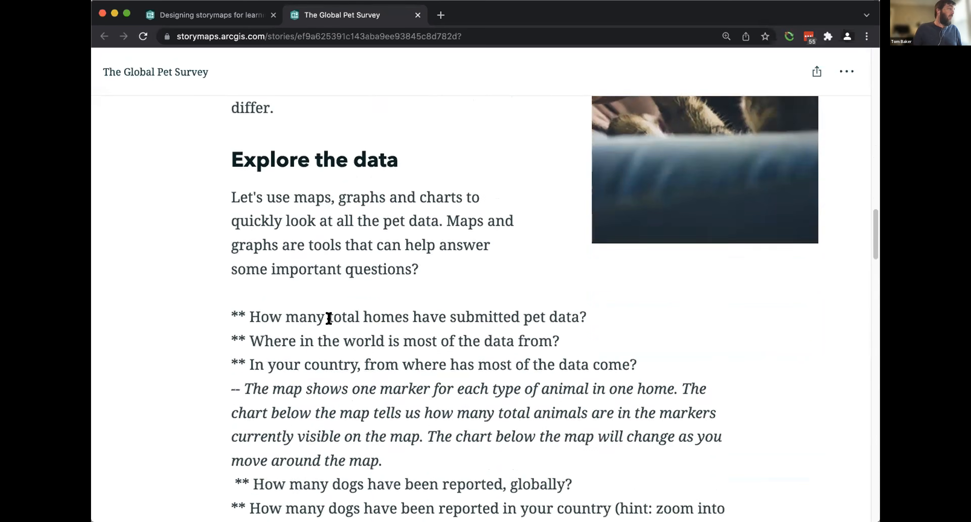
scroll(213, 344, down, 9)
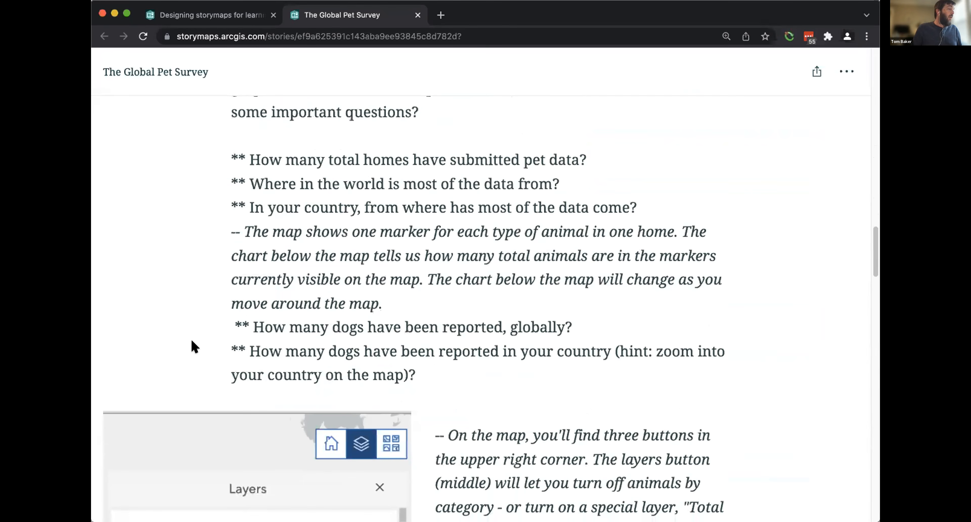
scroll(235, 346, down, 10)
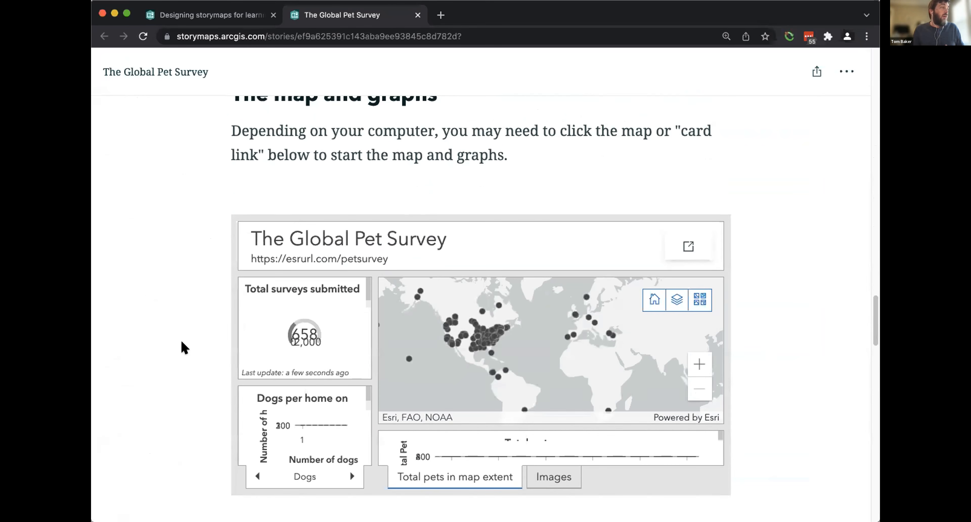
- Open the embedded Global Pet Survey dashboard in its own browser tab and zoom its map in on North America
scroll(184, 334, down, 1)
scroll(185, 339, down, 1)
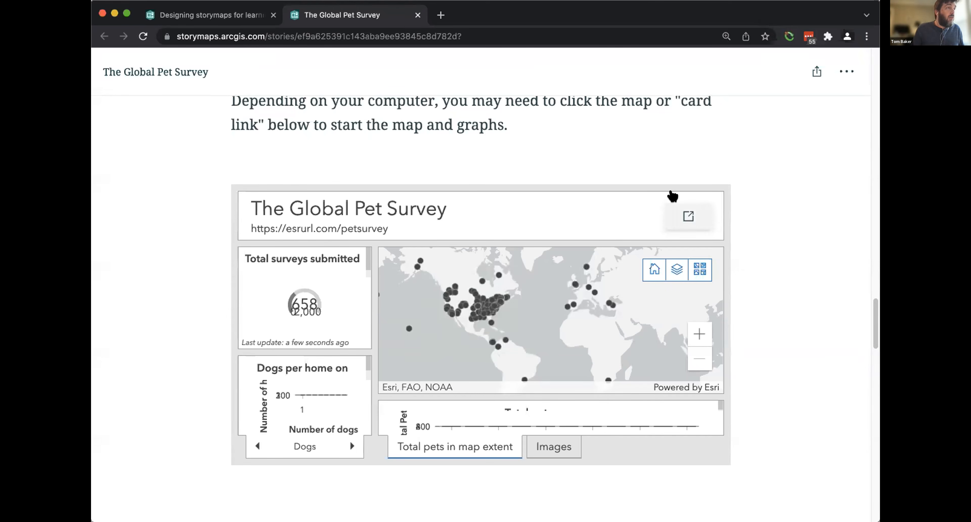
click(693, 206)
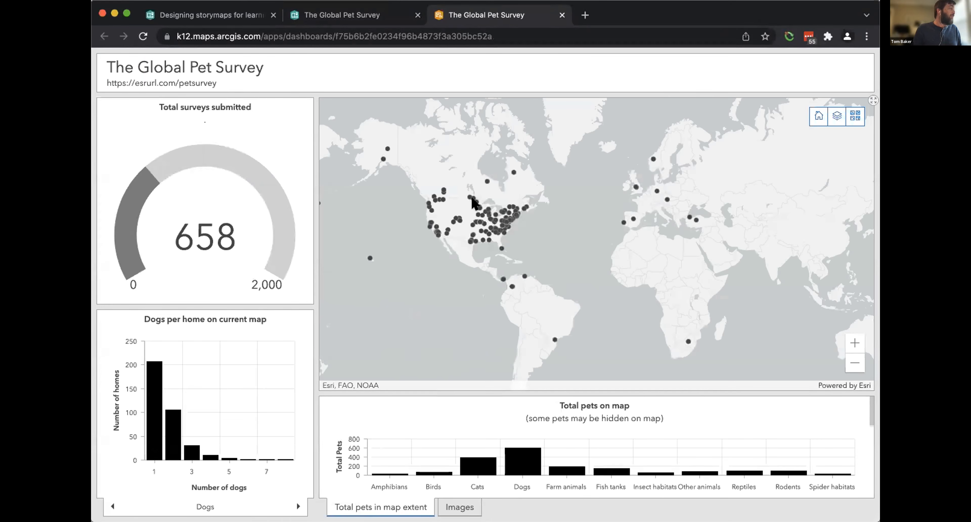
double_click(478, 207)
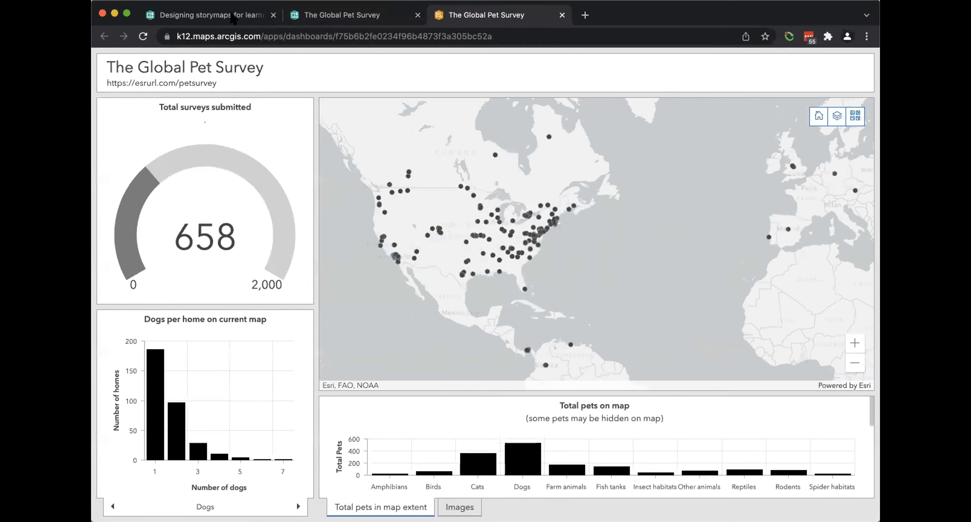
- Return to the Designing storymaps for learning story, open its assessment example and view the embedded question about brownish parallel lines
click(310, 14)
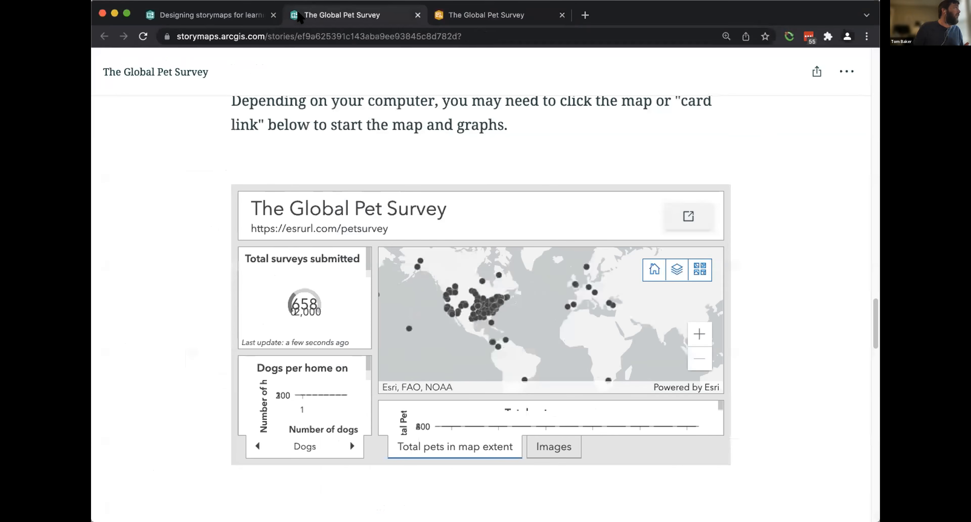
key(ctrl+shift+Tab)
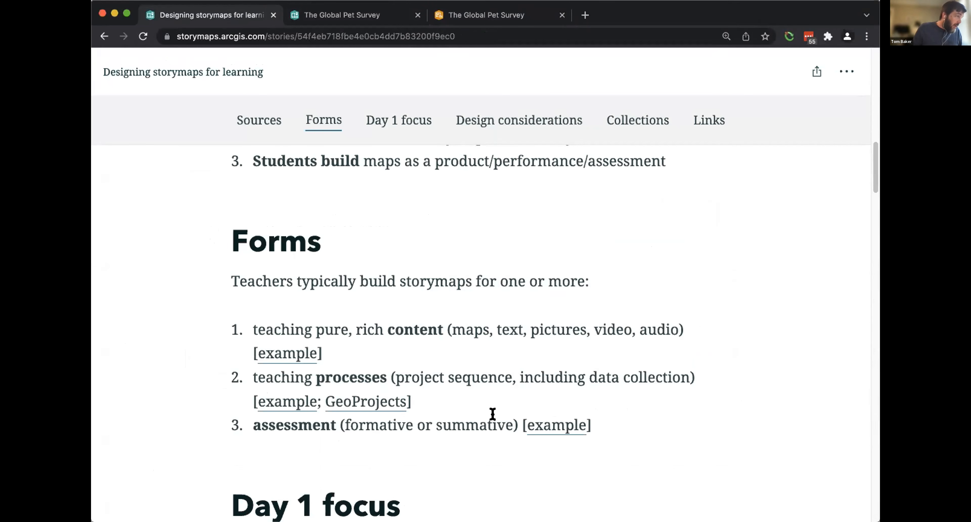
click(530, 422)
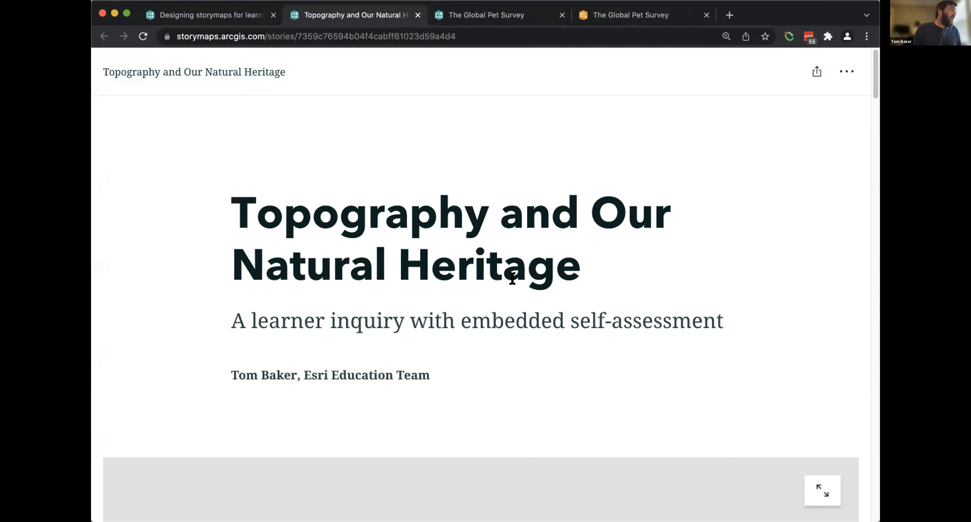
scroll(451, 297, down, 15)
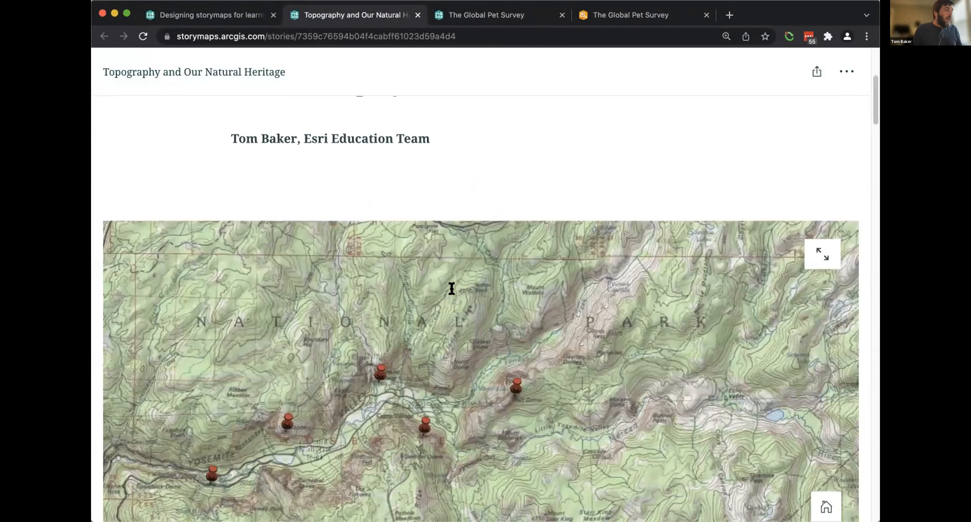
scroll(453, 298, down, 8)
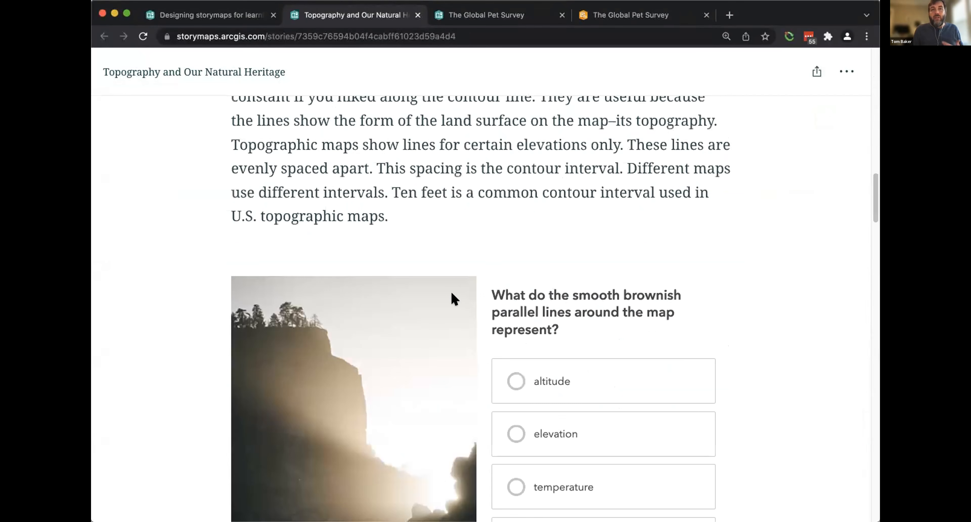
scroll(453, 298, down, 3)
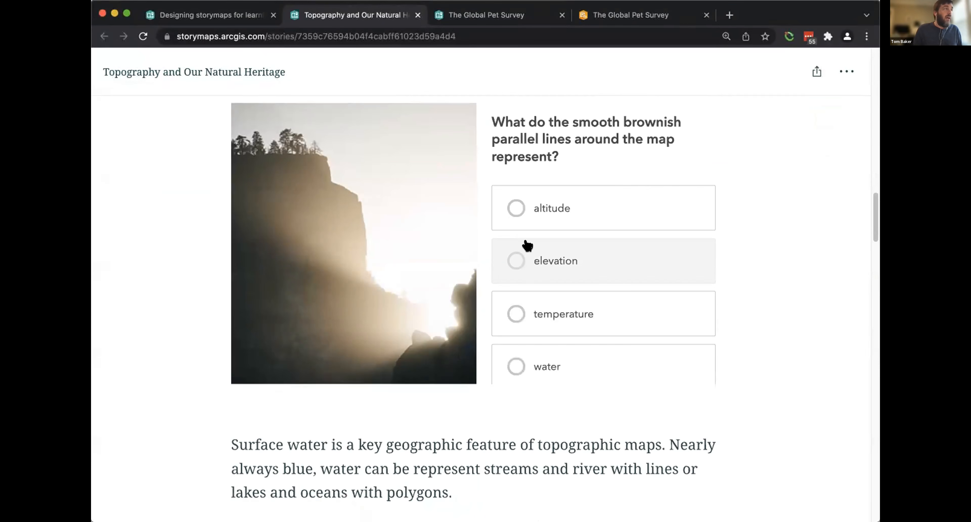
- Review the Yosemite topographic map and its introduction, and continue to the surface water text and the blue squiggly lines question
scroll(527, 245, up, 10)
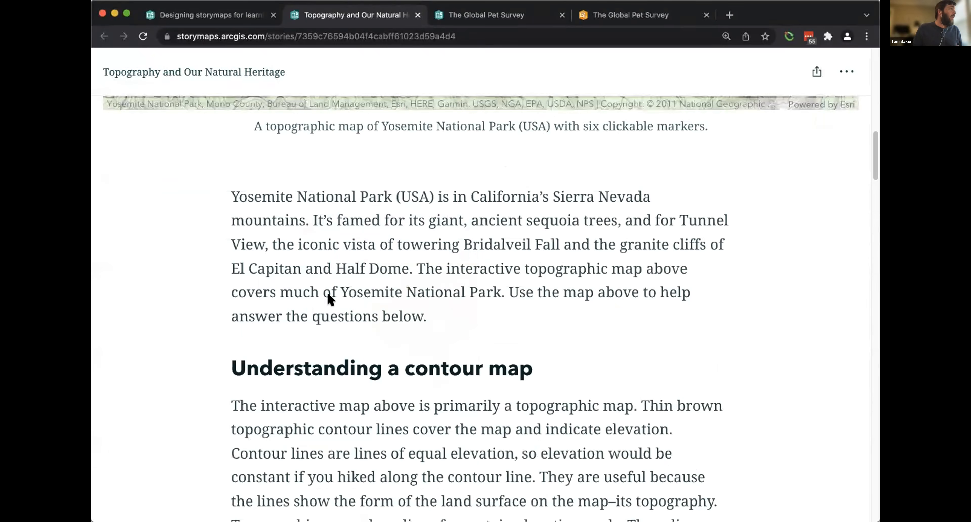
scroll(355, 238, up, 4)
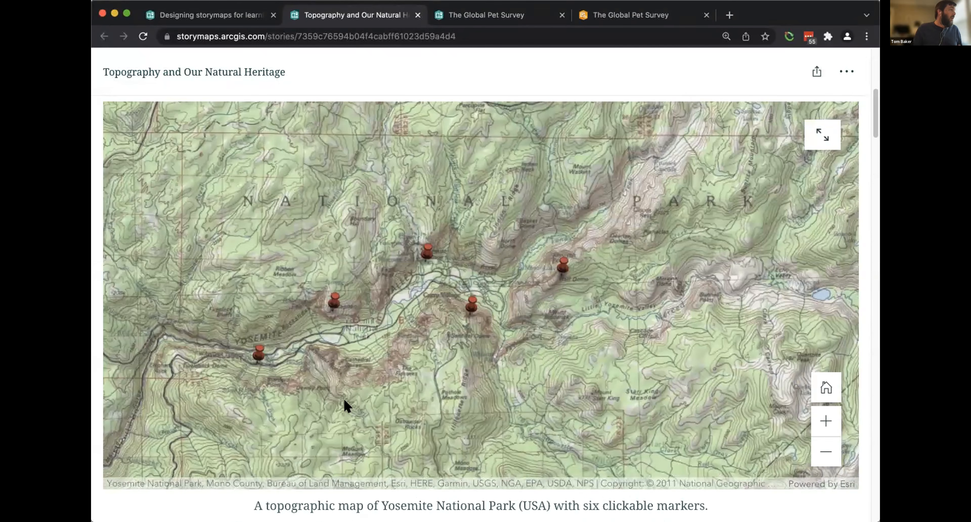
scroll(343, 402, down, 5)
scroll(281, 480, down, 20)
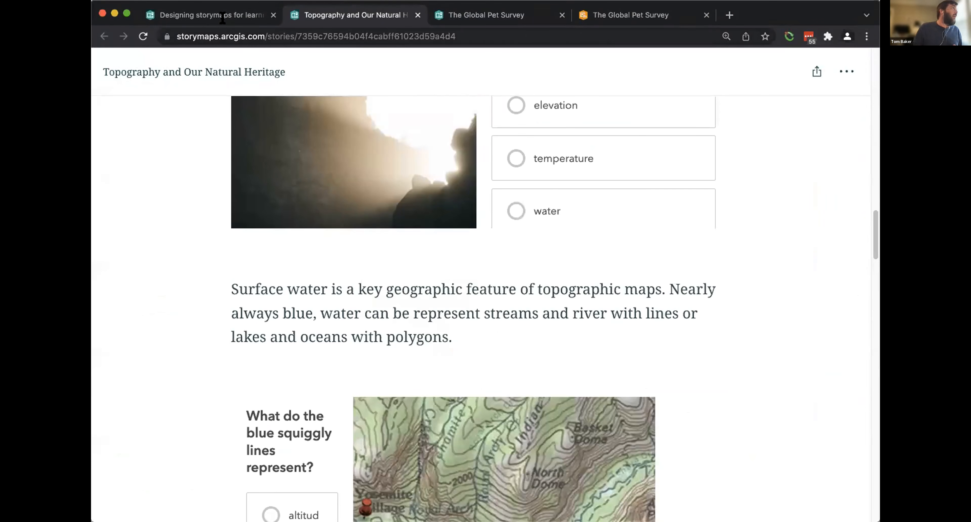
- Go back to the Designing storymaps for learning story and read the Day 1 focus section and the start of Design considerations
click(206, 16)
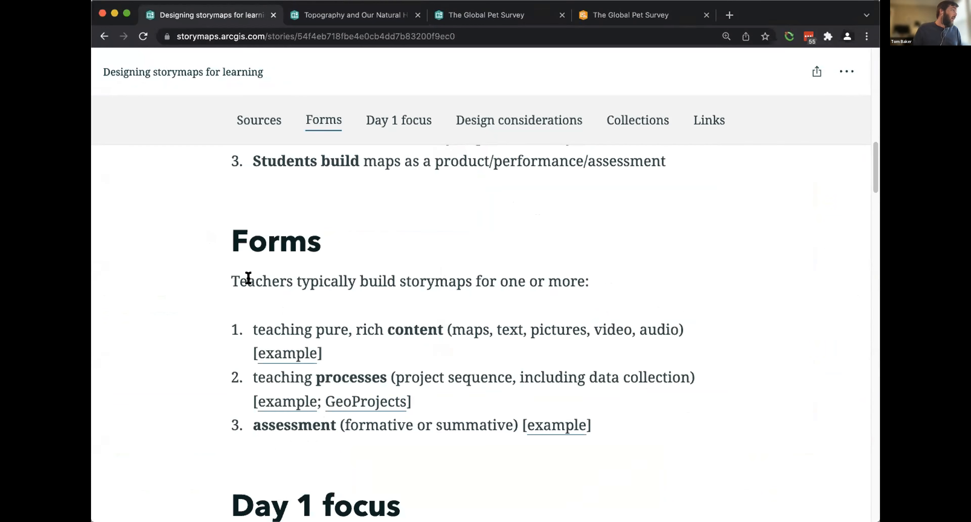
scroll(211, 313, down, 5)
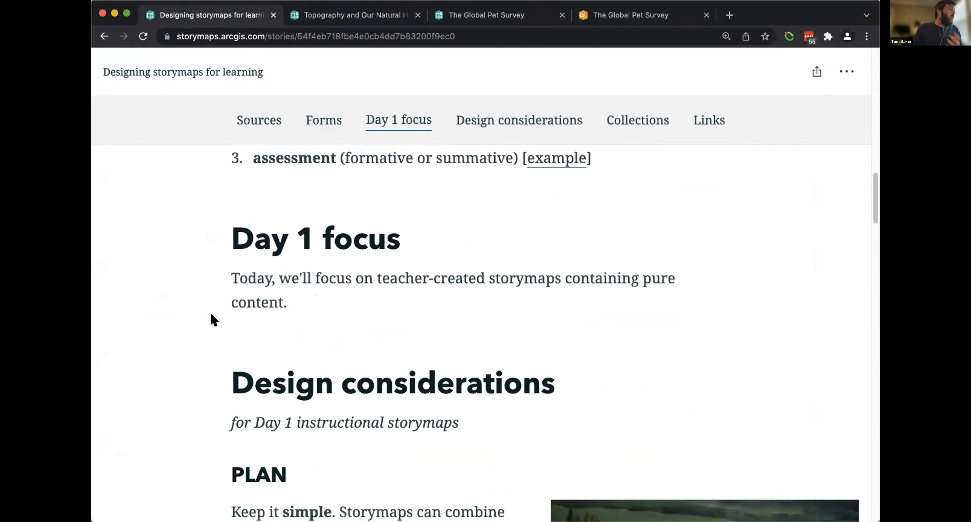
scroll(211, 314, down, 2)
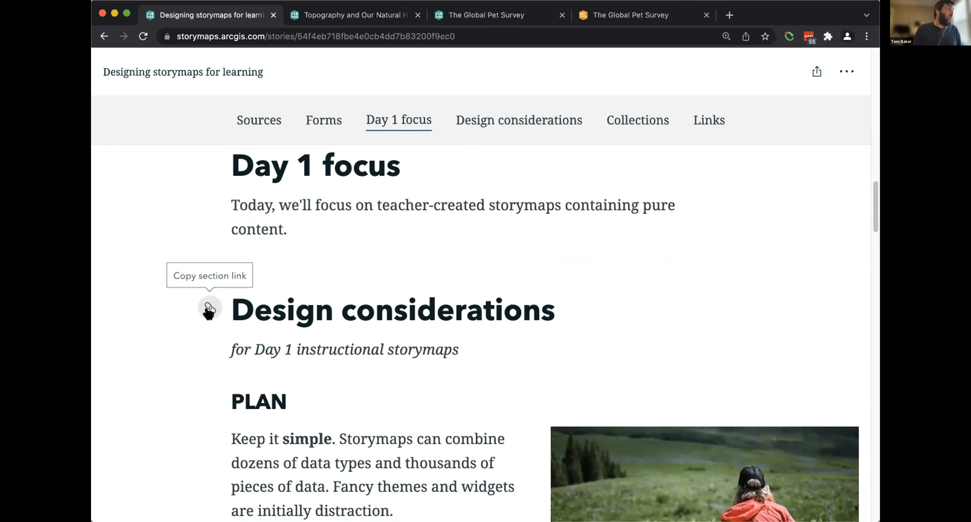
scroll(203, 367, down, 3)
scroll(203, 363, down, 5)
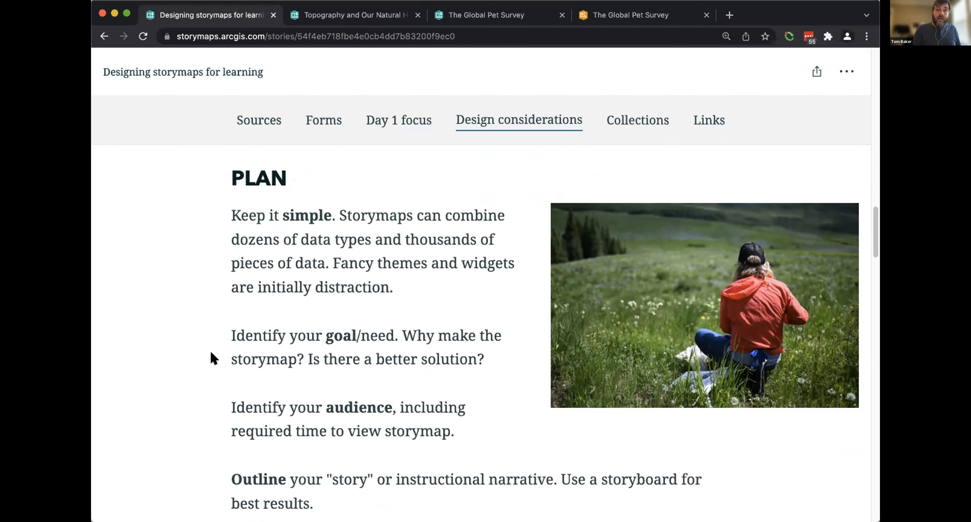
- Read the PLAN guidelines on simplicity, goal, audience, outline, self-check and checking whether the storymap already exists
scroll(255, 341, down, 3)
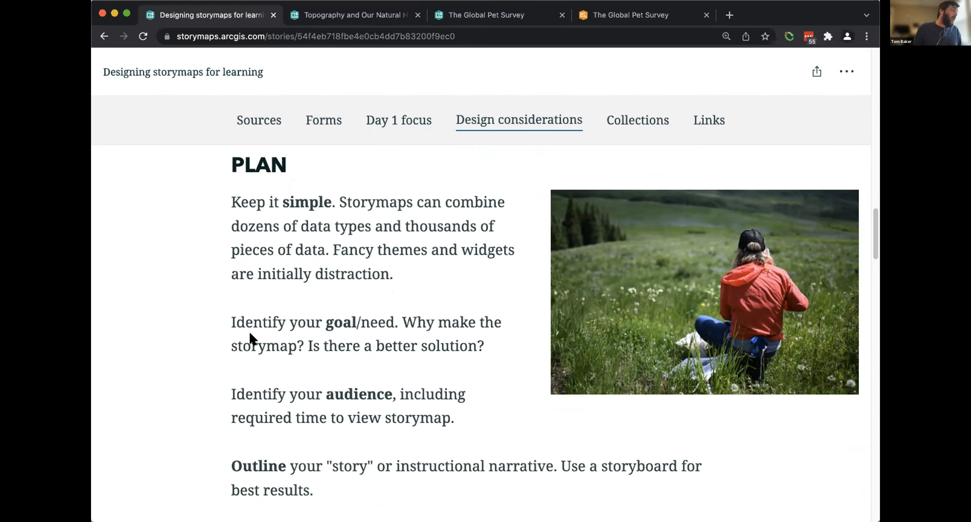
scroll(309, 304, down, 1)
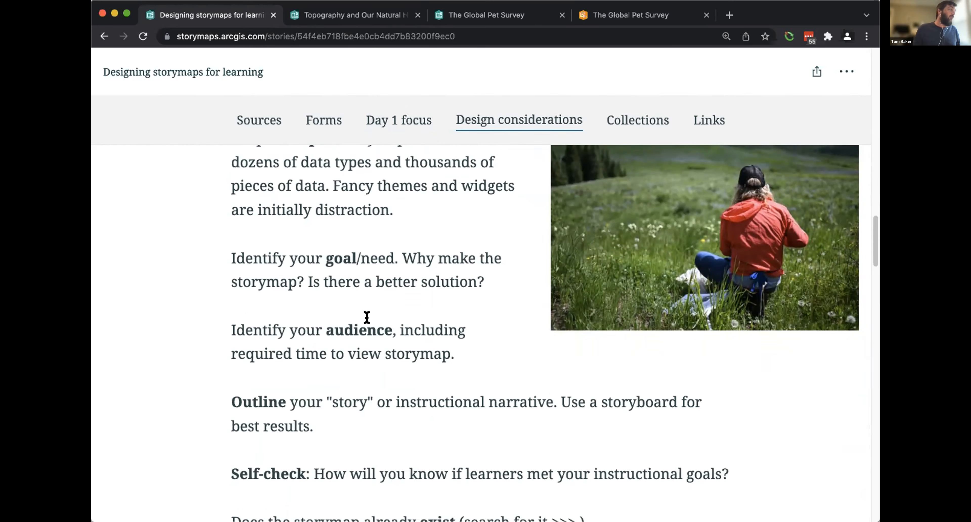
scroll(367, 317, down, 5)
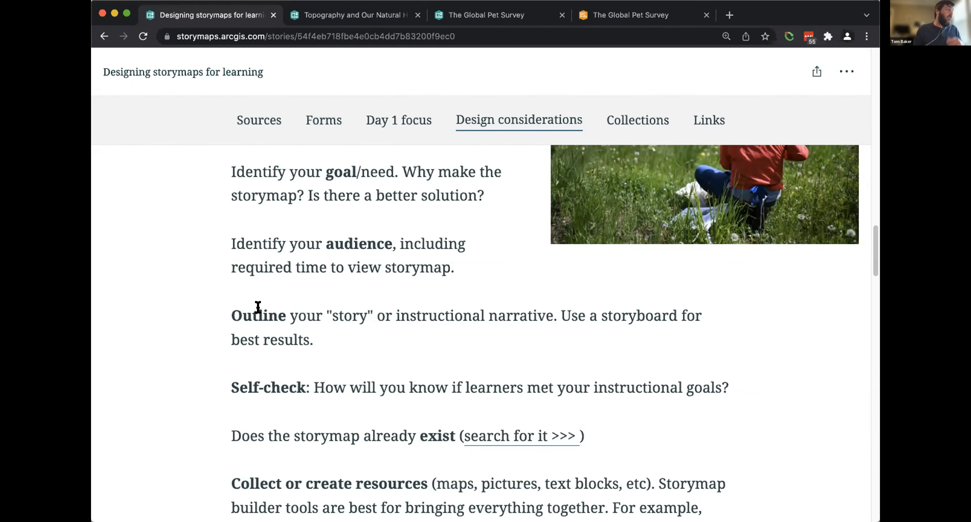
scroll(260, 302, down, 3)
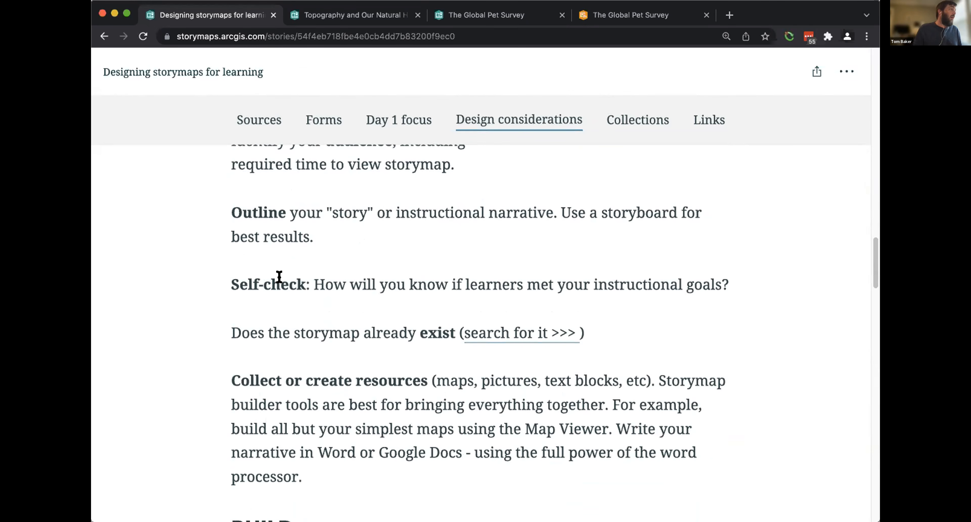
scroll(279, 277, down, 1)
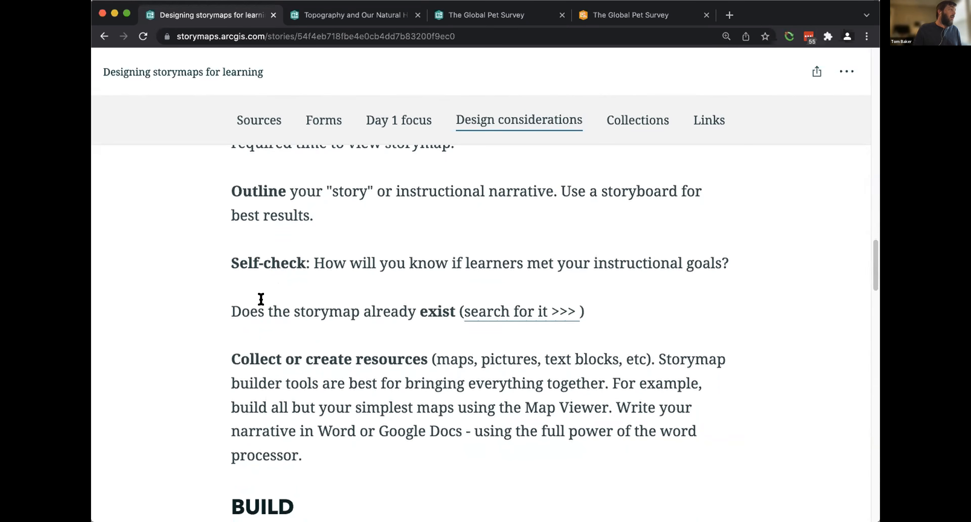
scroll(271, 298, down, 1)
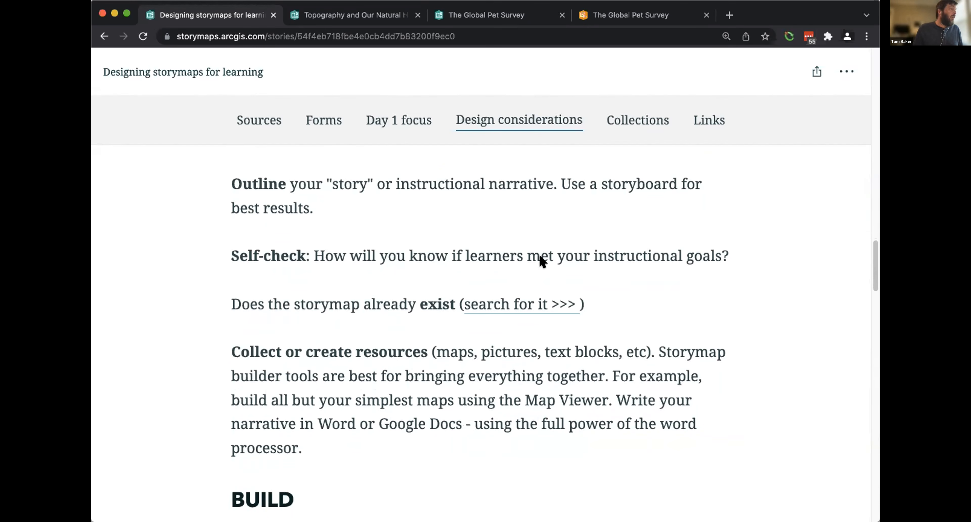
- Open the linked ArcGIS search for existing climate StoryMaps and highlight the total number of results
click(497, 301)
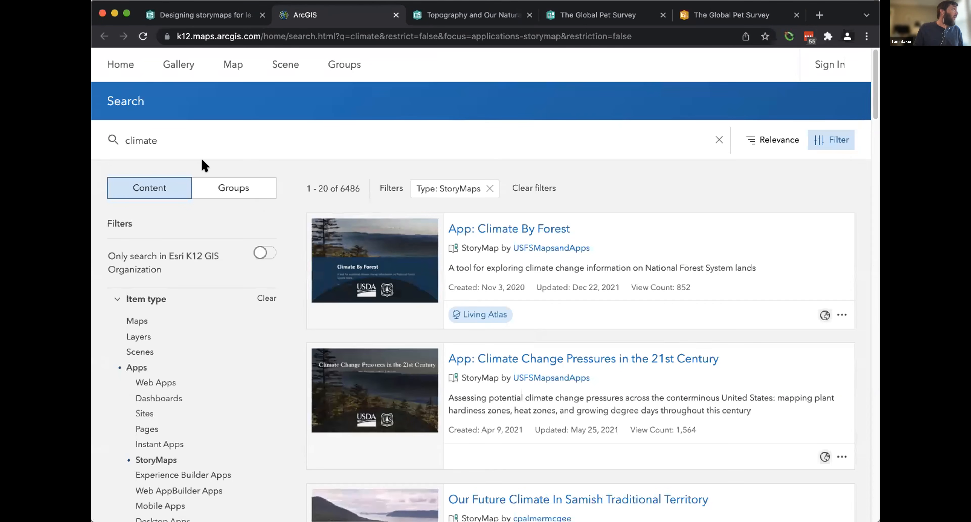
click(174, 133)
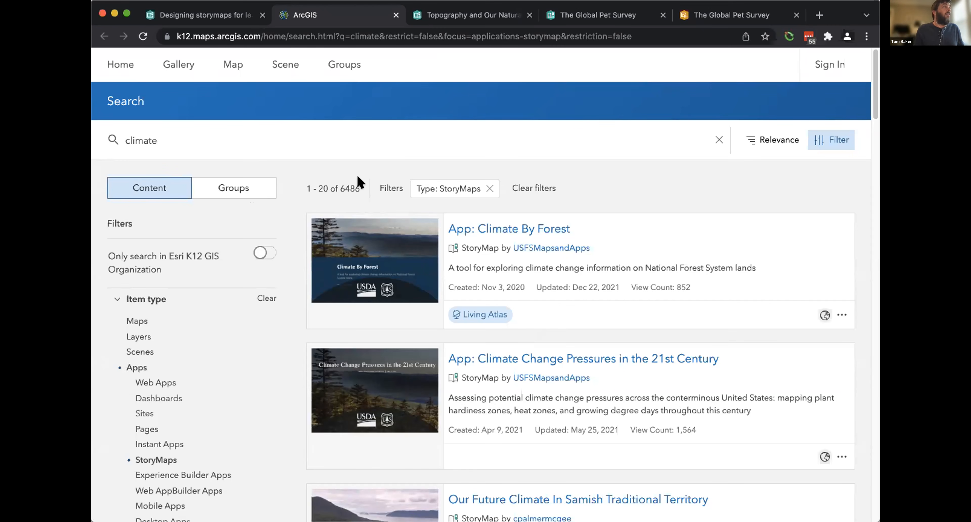
drag(355, 176, 340, 172)
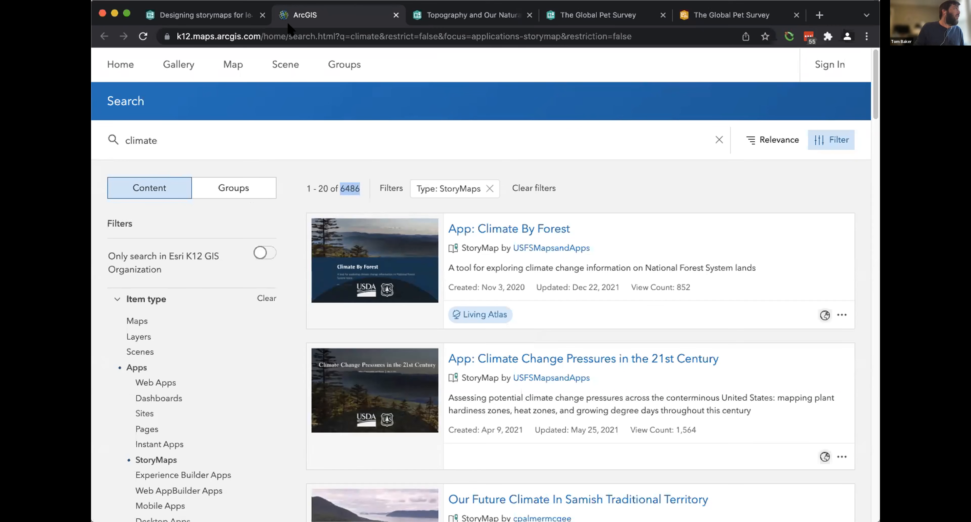
- Return to the Designing storymaps for learning story and read the Collect or create resources guideline
click(194, 11)
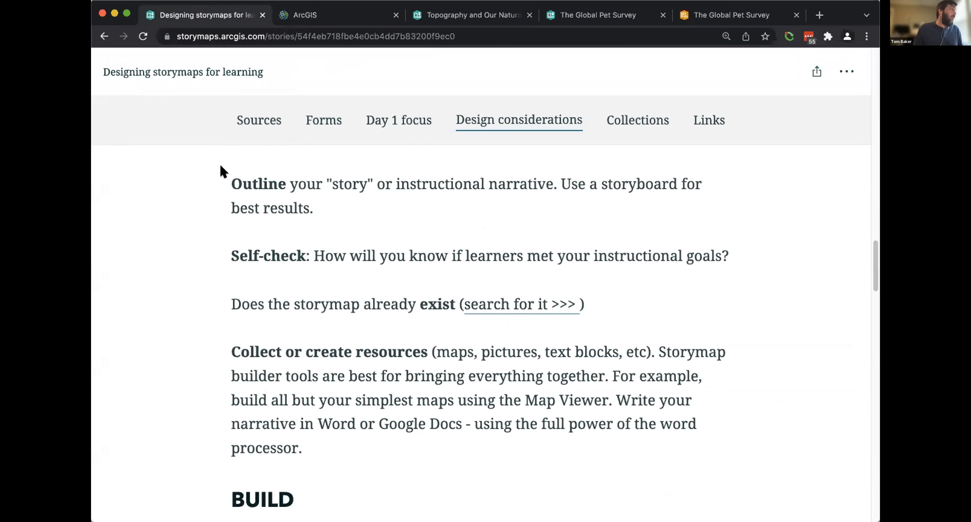
scroll(328, 317, down, 1)
scroll(329, 313, down, 1)
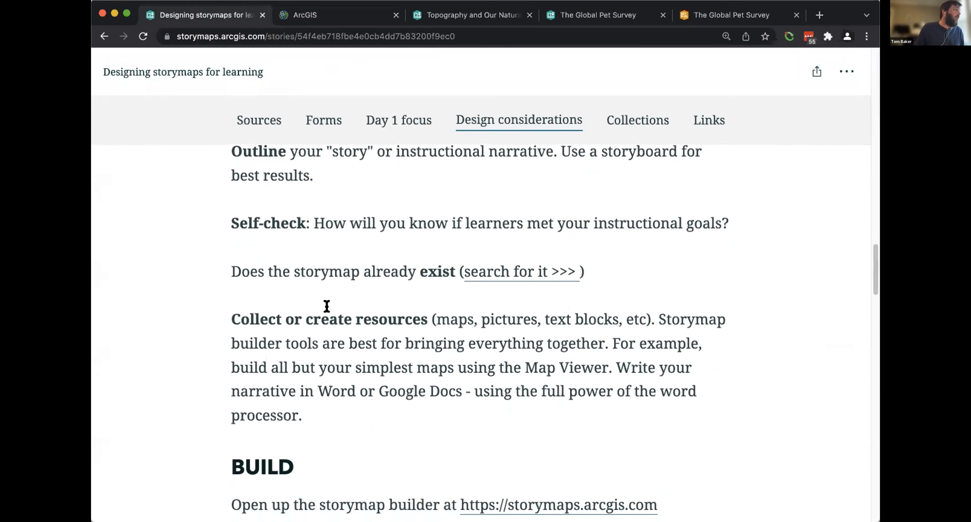
- Read the rest of the resource-collection advice, the BUILD guidelines and the Everyone, My Organization and Private sharing levels
scroll(325, 308, down, 1)
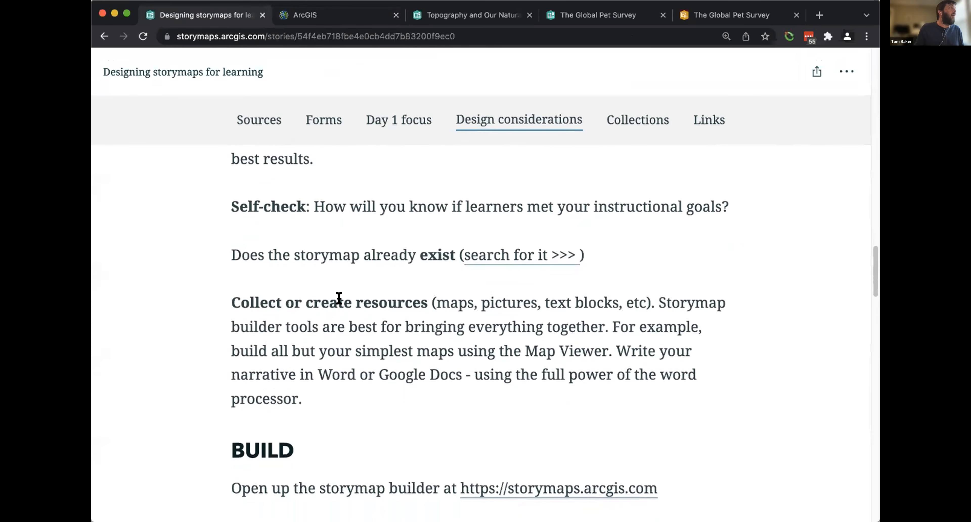
scroll(365, 289, down, 2)
scroll(365, 287, down, 2)
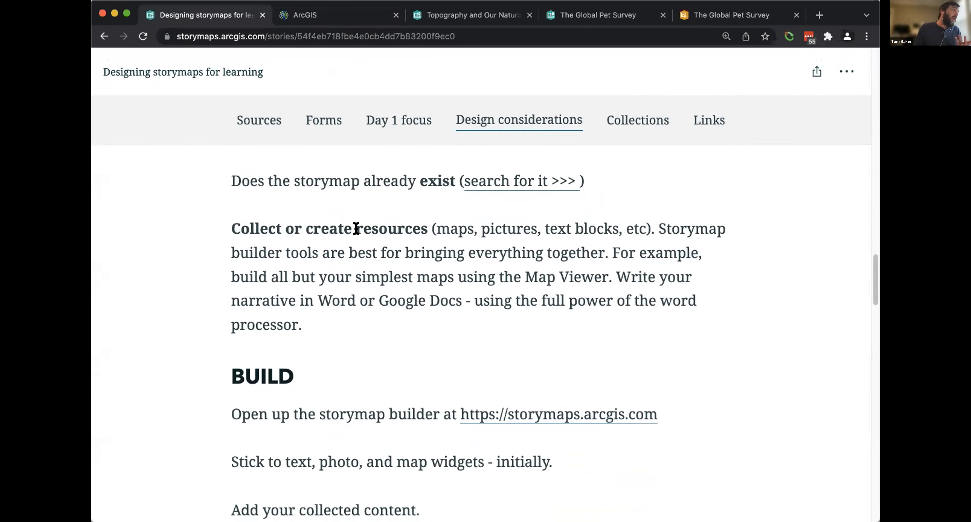
scroll(357, 257, down, 7)
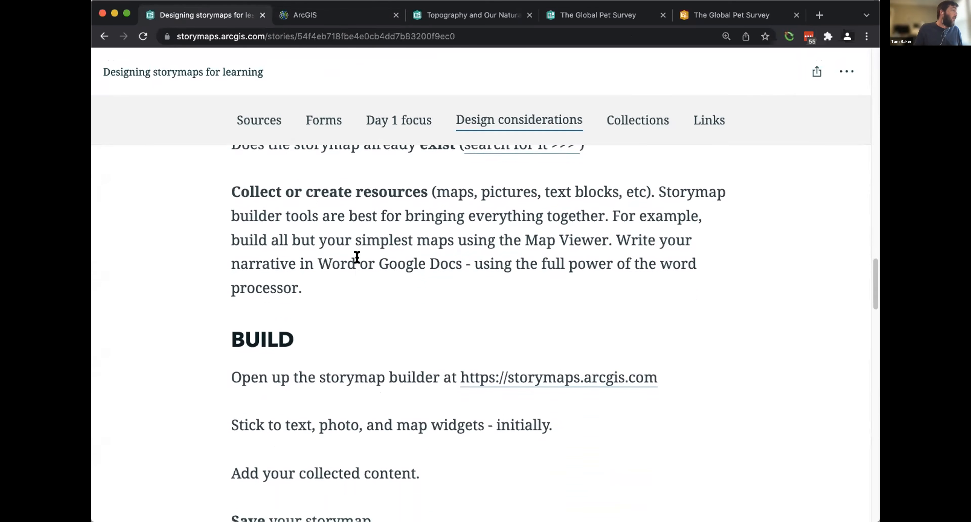
scroll(357, 269, down, 9)
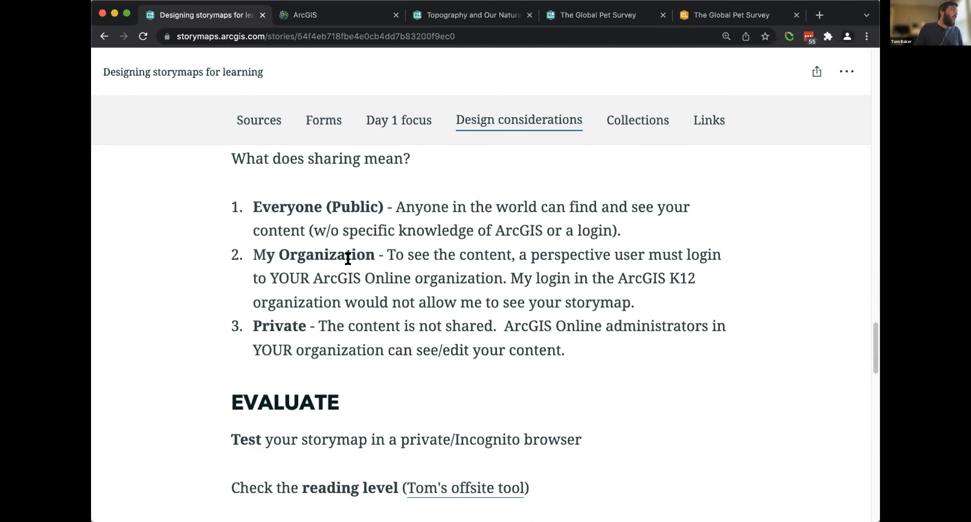
scroll(348, 258, up, 1)
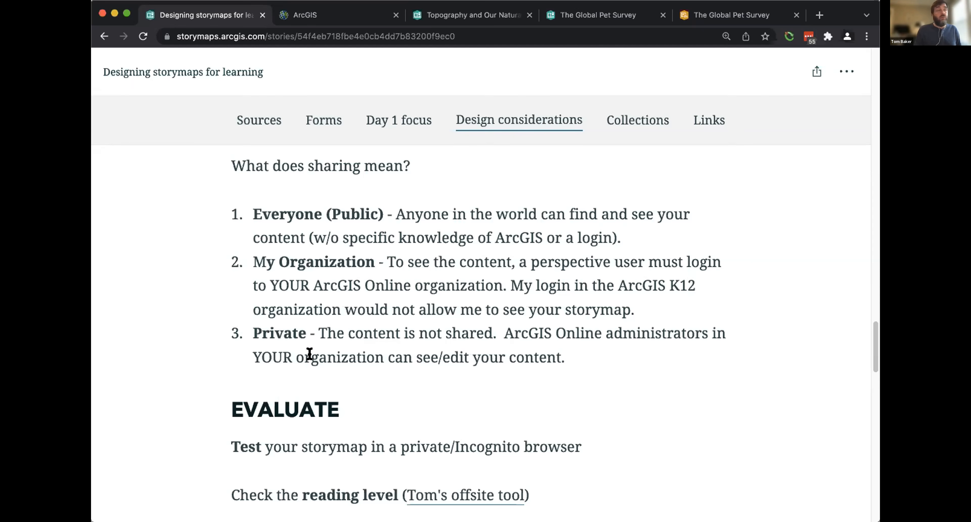
scroll(306, 338, down, 1)
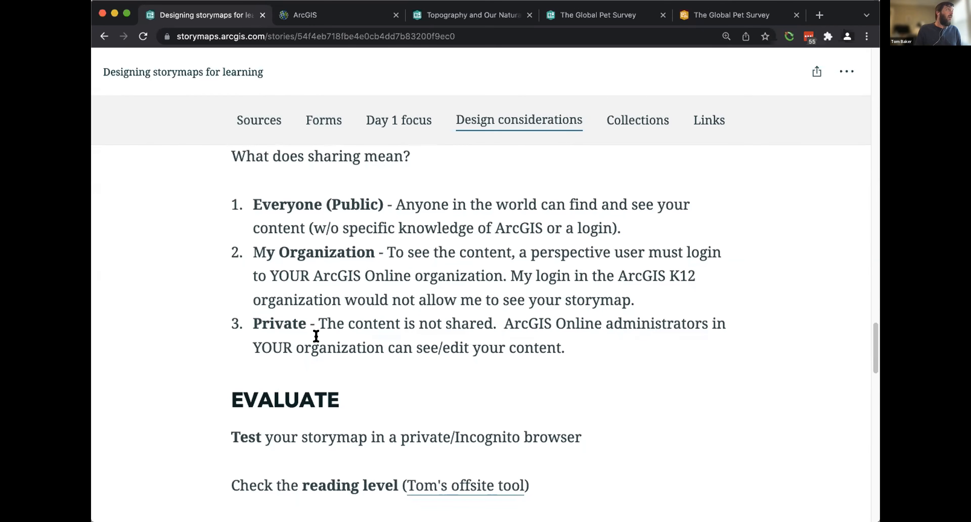
- Read the EVALUATE guidelines on testing, reading level and educator review, and highlight the words "reading level"
scroll(317, 335, down, 2)
scroll(316, 335, down, 5)
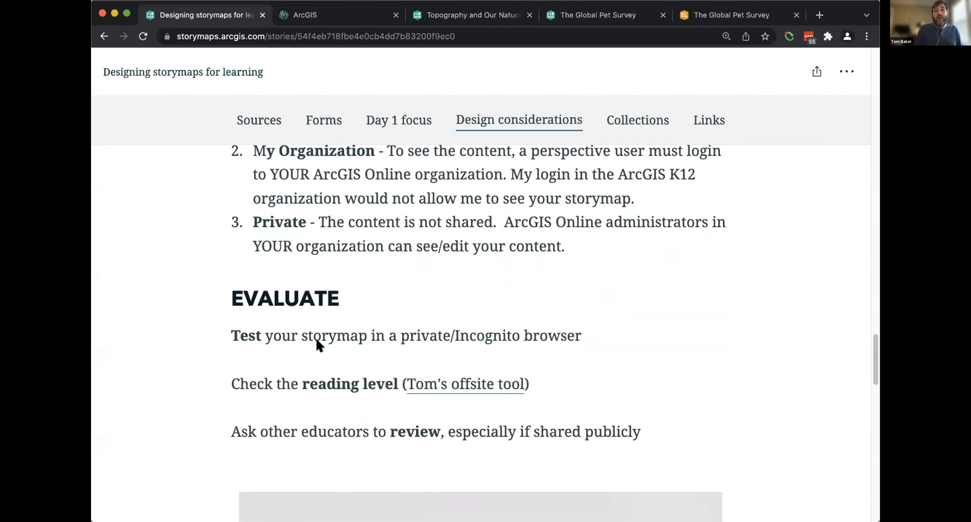
scroll(317, 341, down, 3)
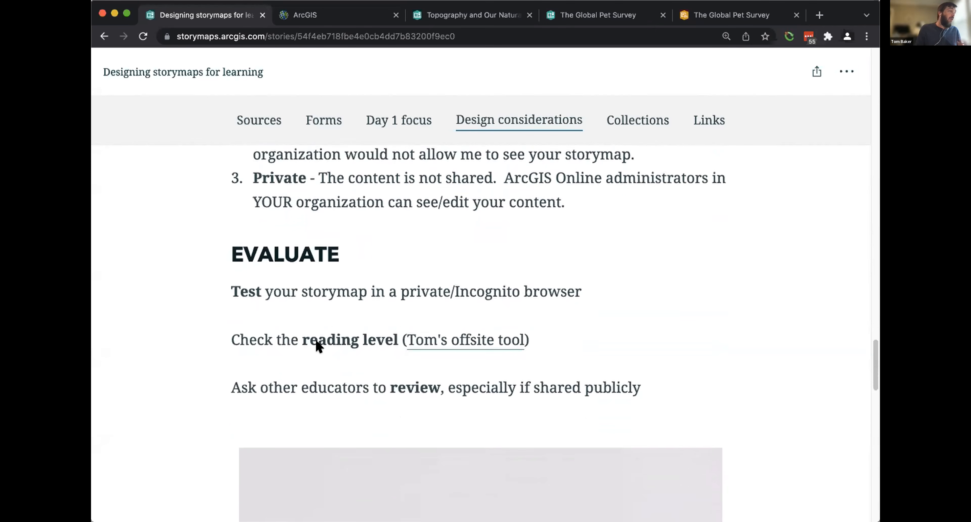
scroll(193, 397, down, 6)
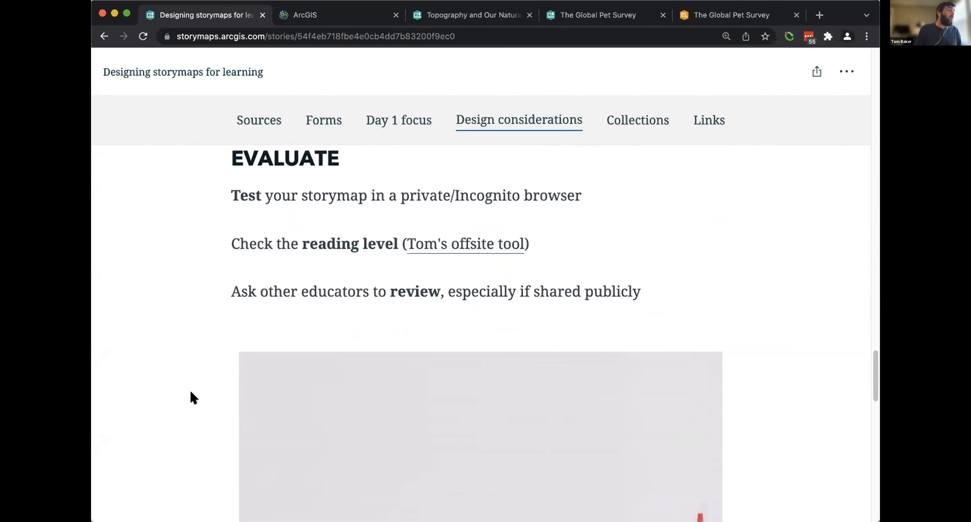
scroll(230, 353, up, 5)
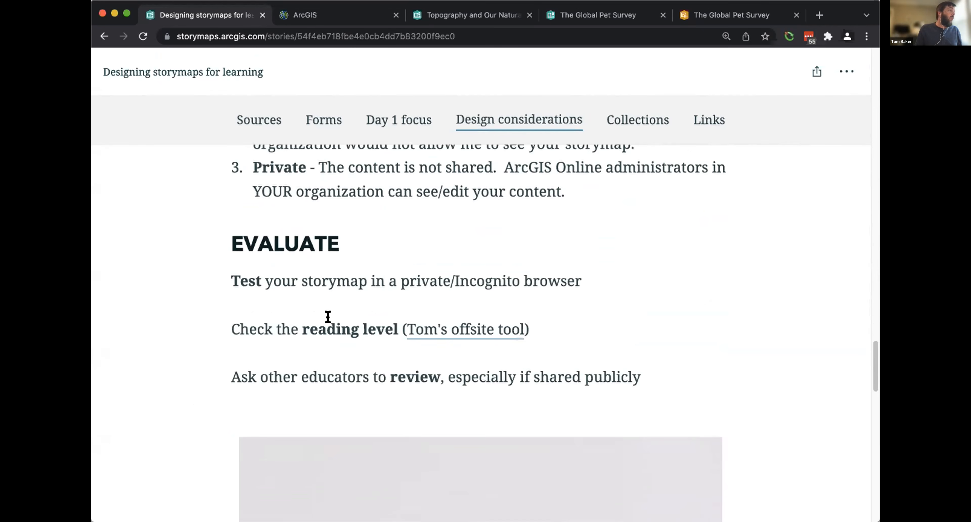
drag(302, 316, 394, 315)
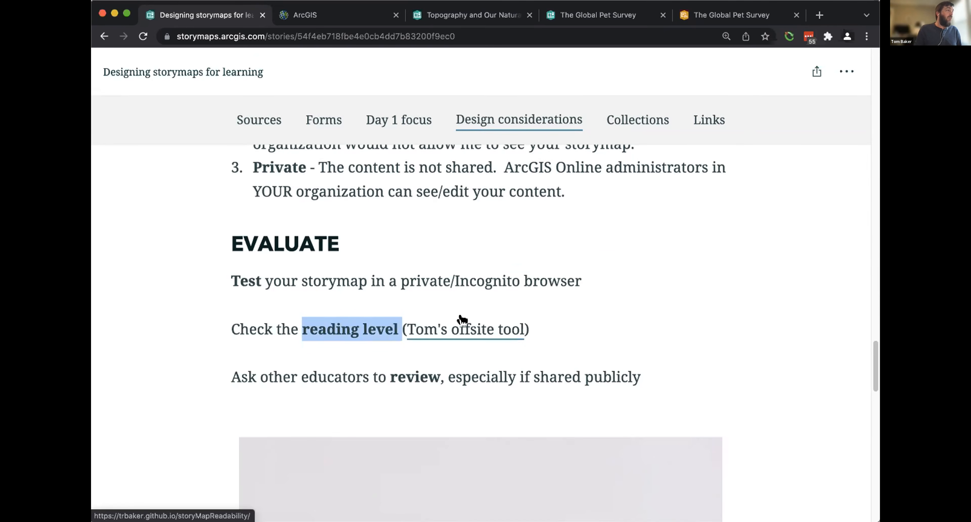
- Read the Collections section and its example collections in the Designing storymaps for learning story
scroll(204, 384, down, 15)
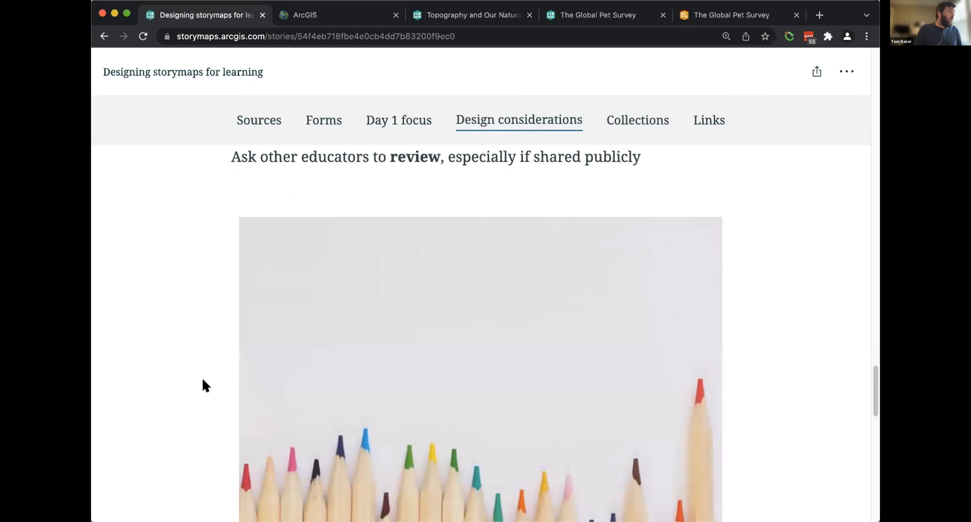
scroll(203, 380, down, 3)
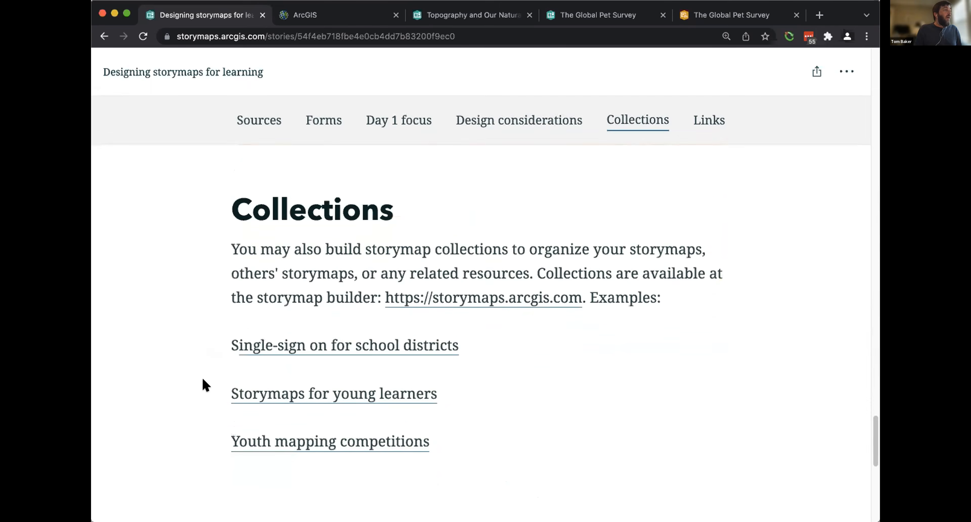
scroll(203, 380, up, 1)
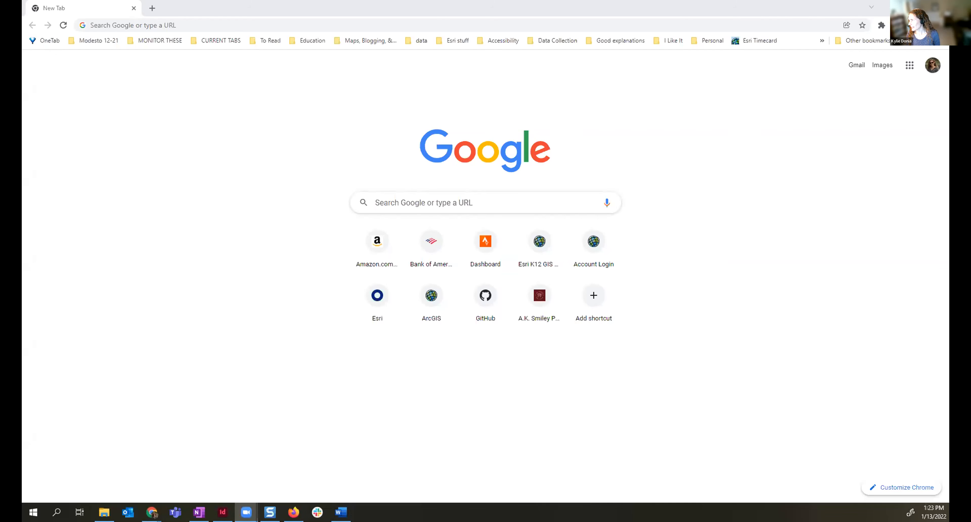
- Go to arcgis.com in the blank browser tab
click(91, 25)
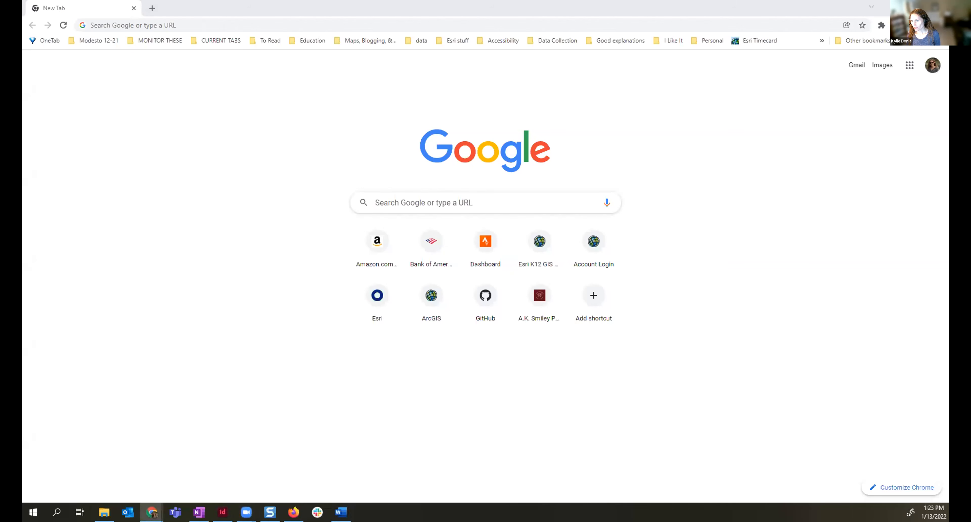
click(340, 512)
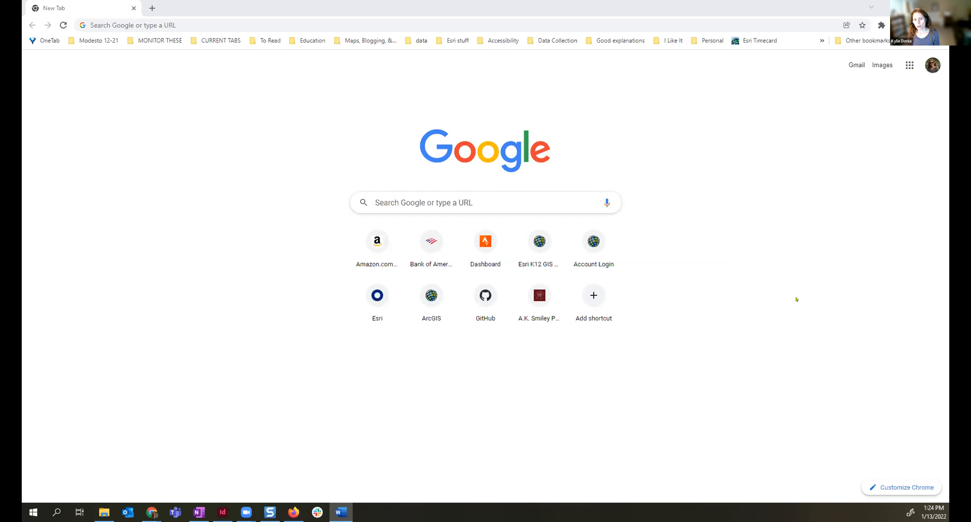
click(560, 19)
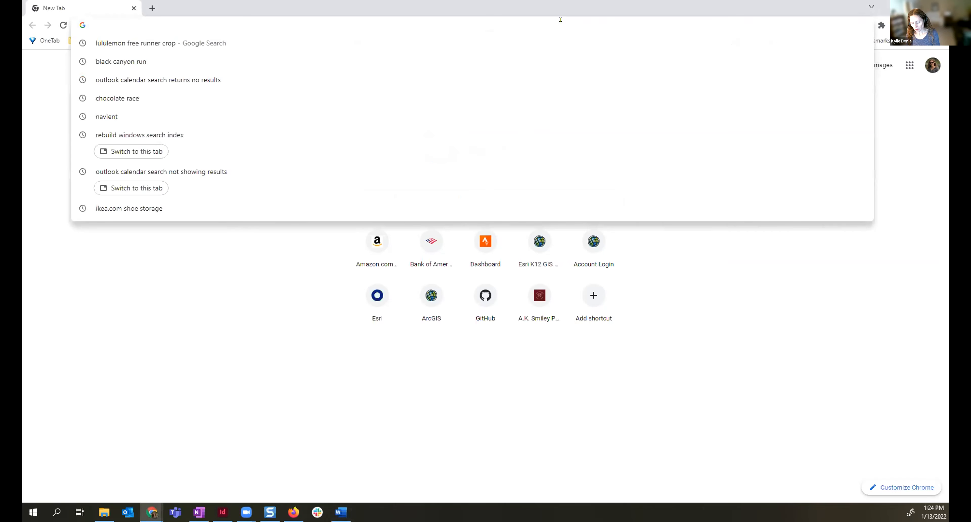
text(arcgis.com)
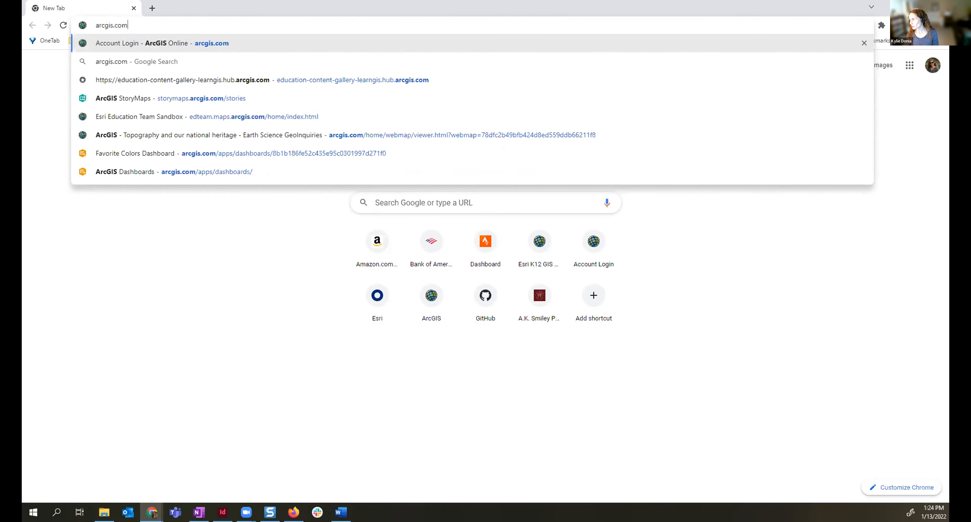
key(Return)
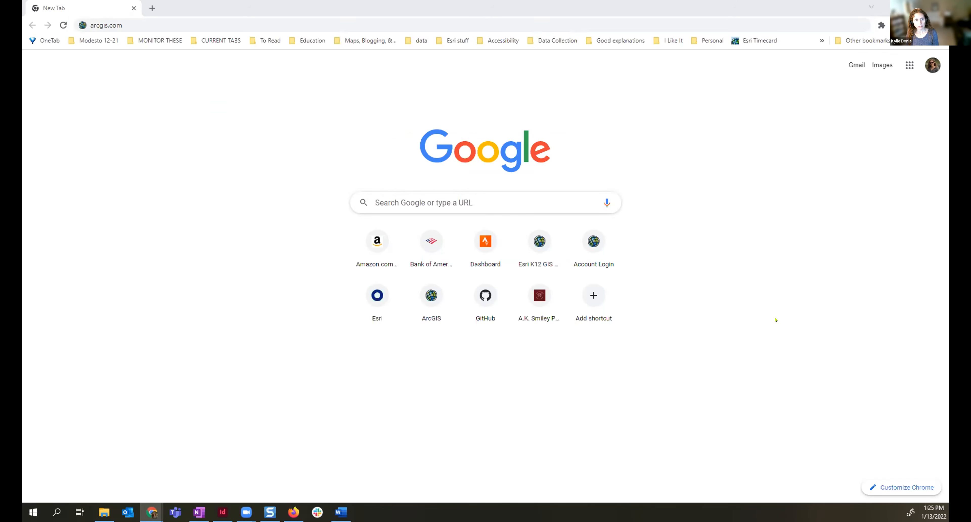
click(306, 23)
key(Return)
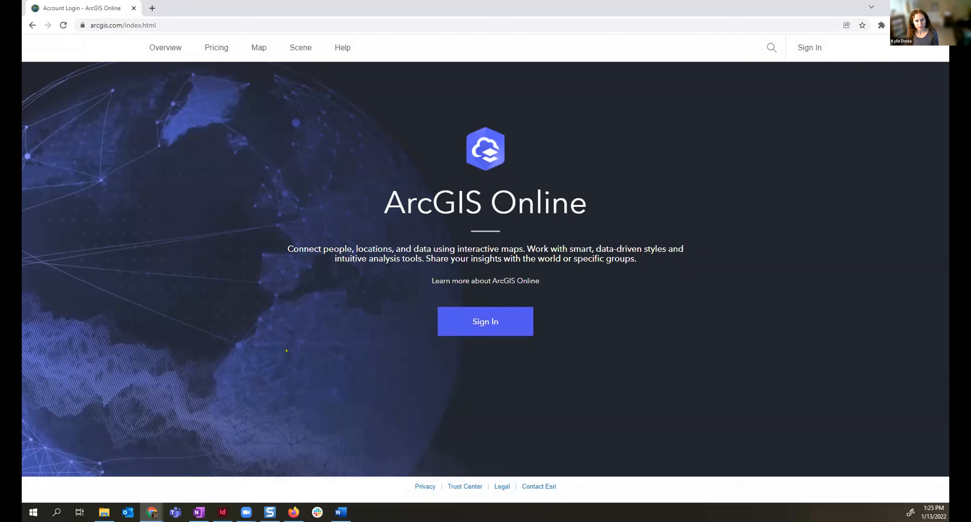
- Begin signing in to ArcGIS Online with an ArcGIS login and enter the training account's username
click(481, 327)
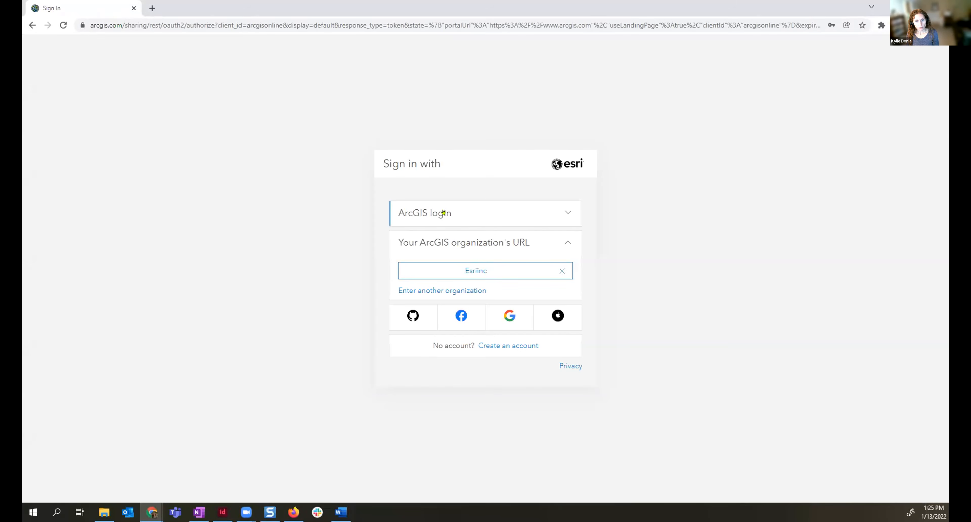
click(449, 213)
double_click(482, 213)
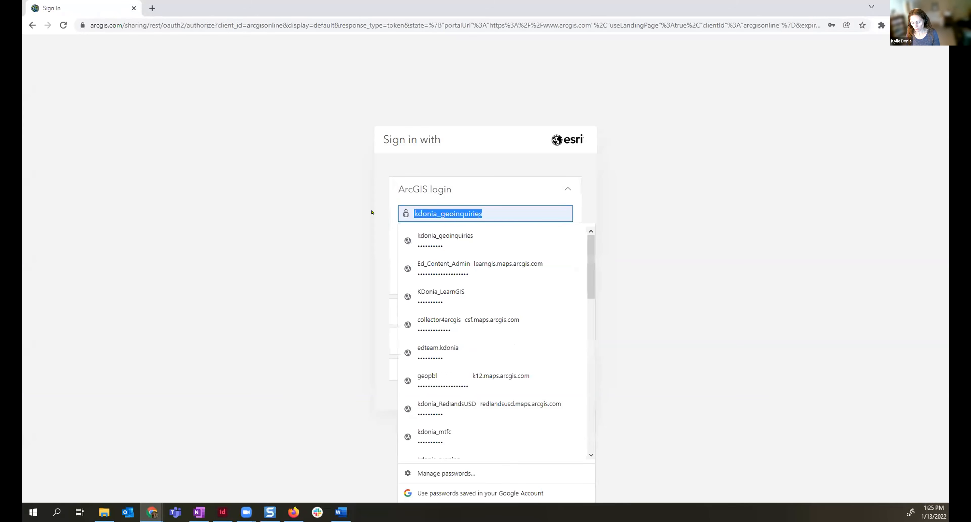
text(gistrain)
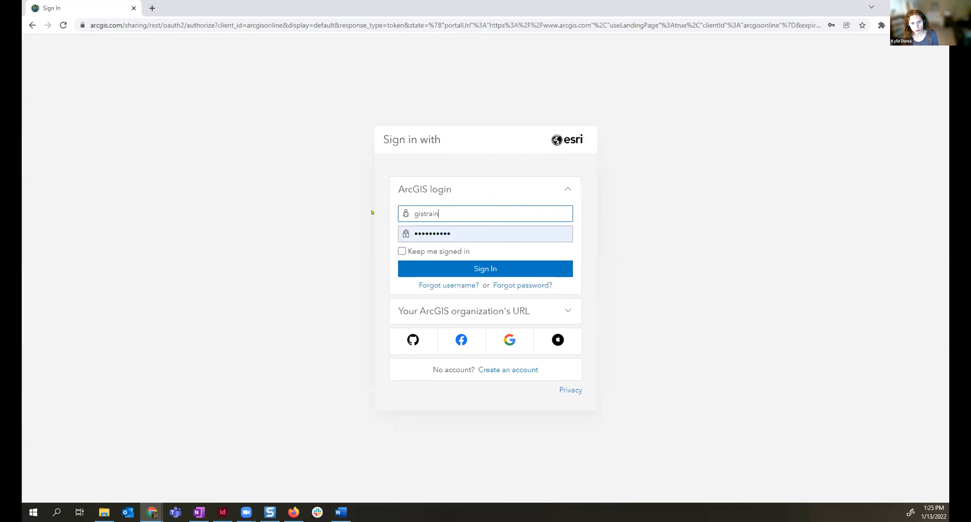
text(101)
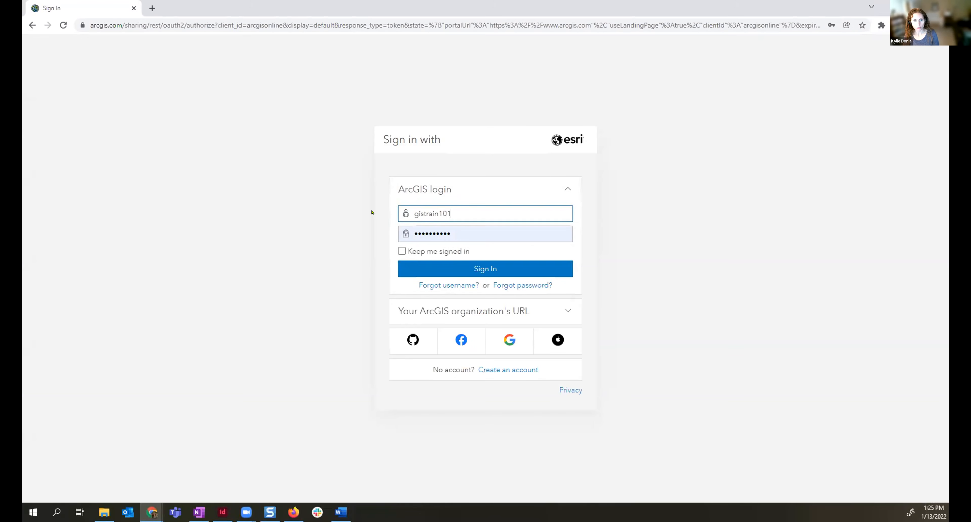
- Replace the prefilled password with the training account's password, sign in and decline to have the browser save it
double_click(452, 230)
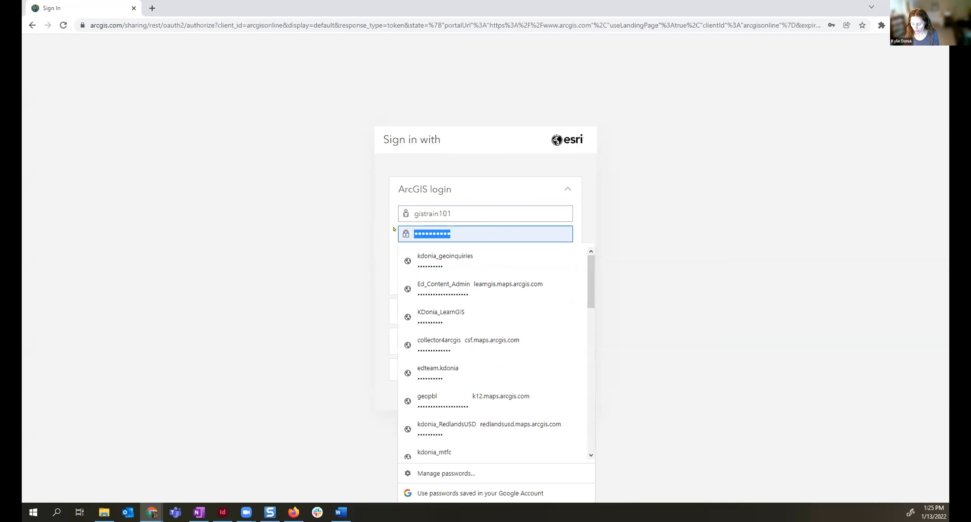
text(•••)
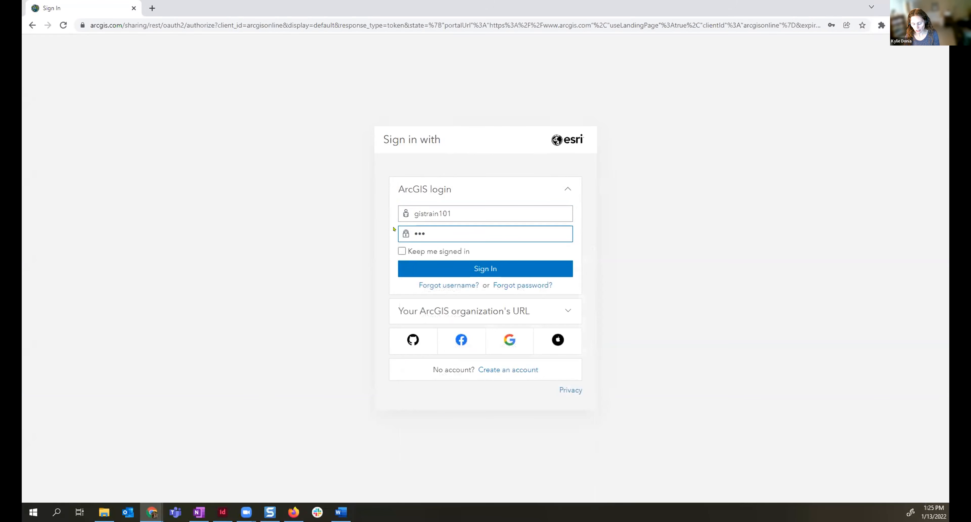
text(••••••••)
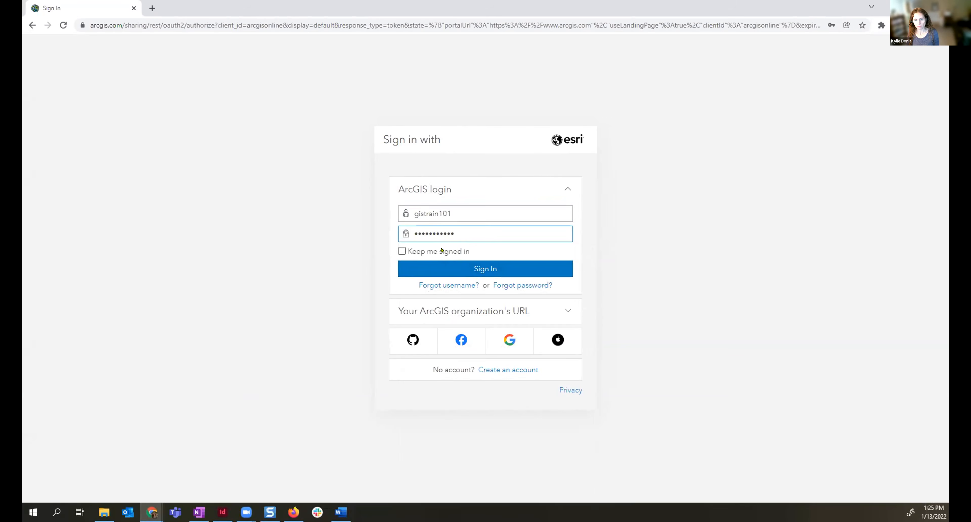
key(Return)
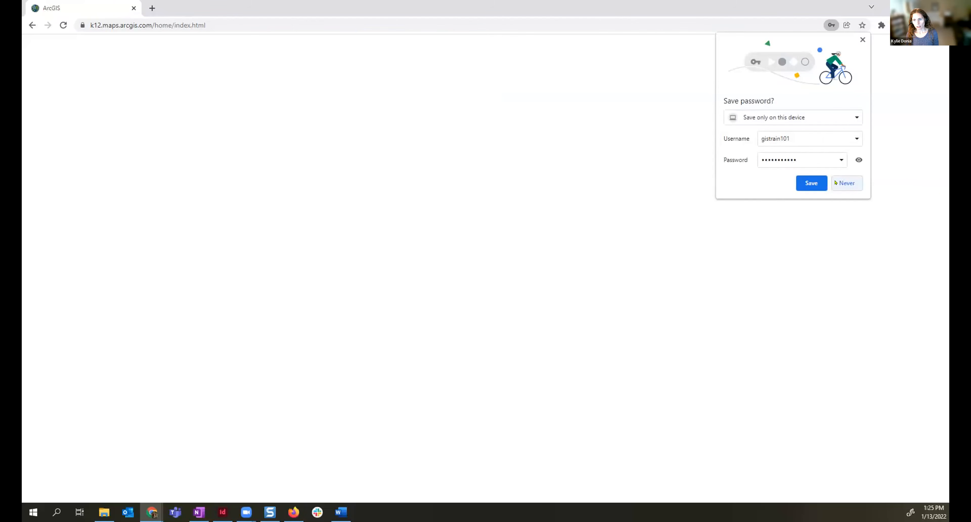
click(835, 183)
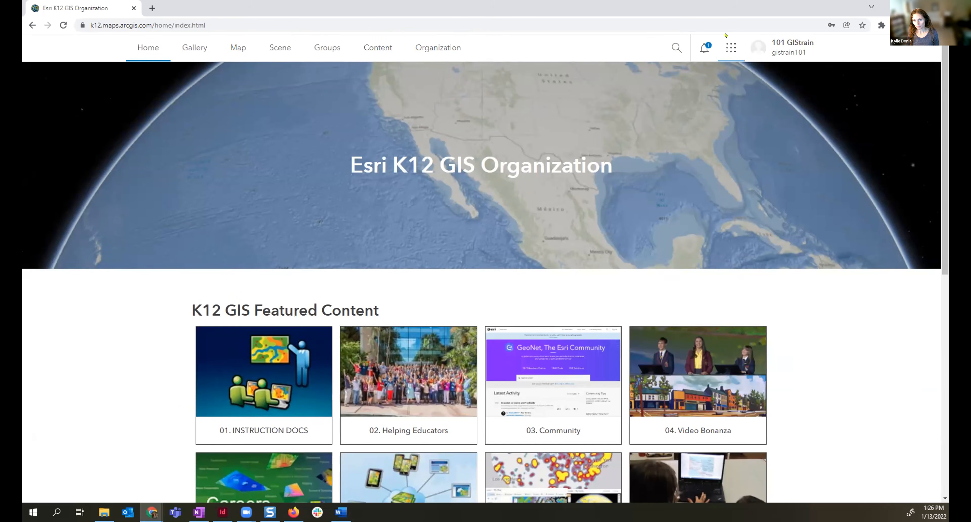
- Open ArcGIS StoryMaps from the organization's home page and create a new story from scratch
click(732, 48)
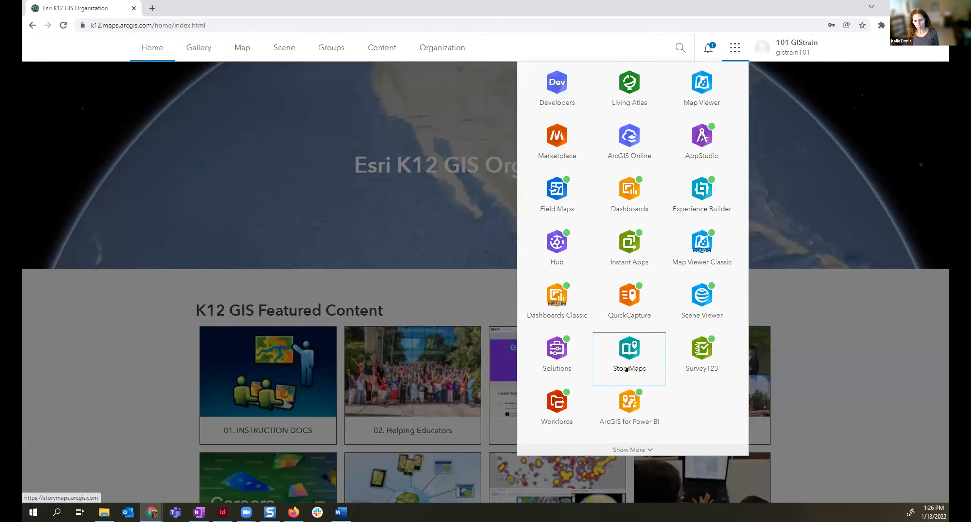
click(635, 350)
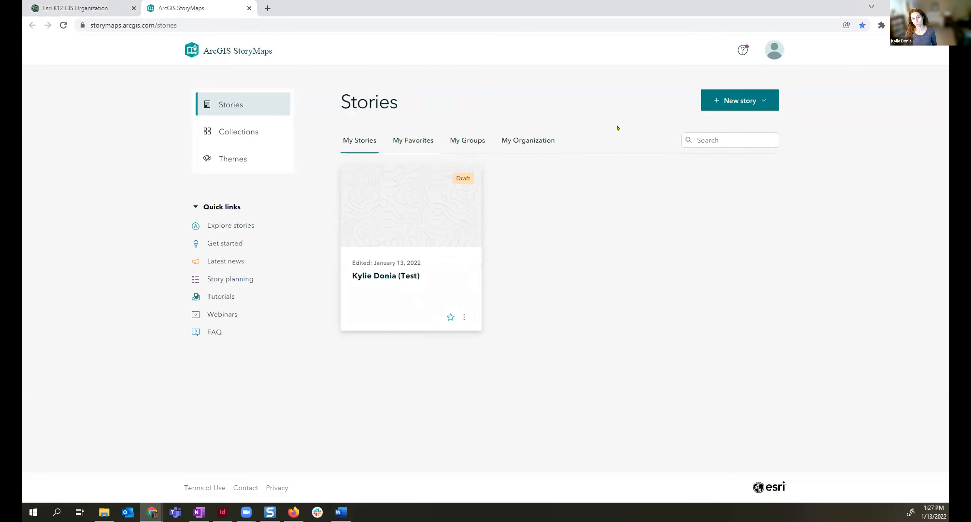
click(745, 102)
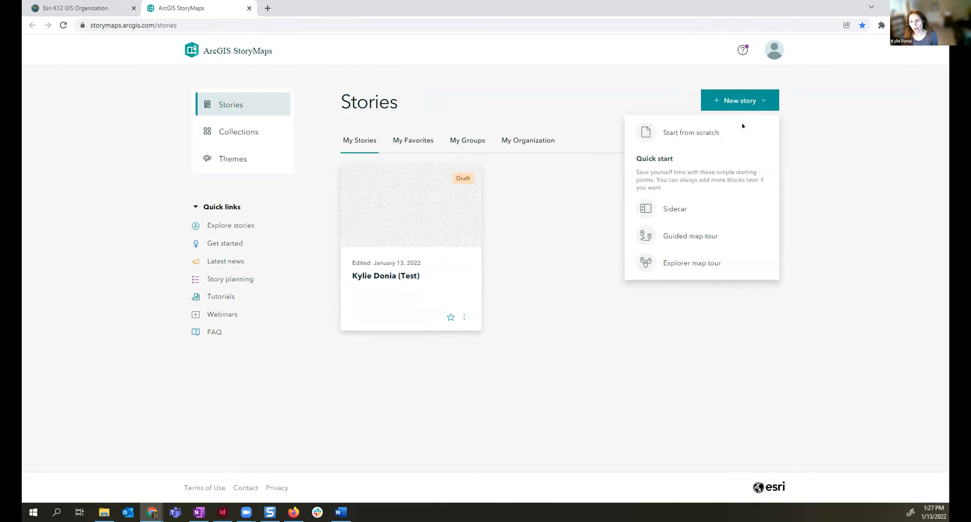
mouse_move(690, 134)
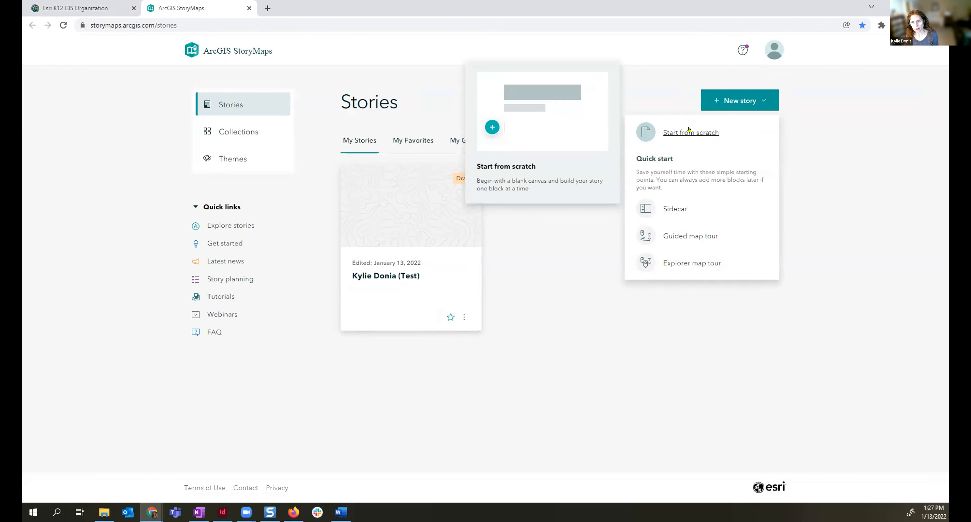
mouse_move(676, 237)
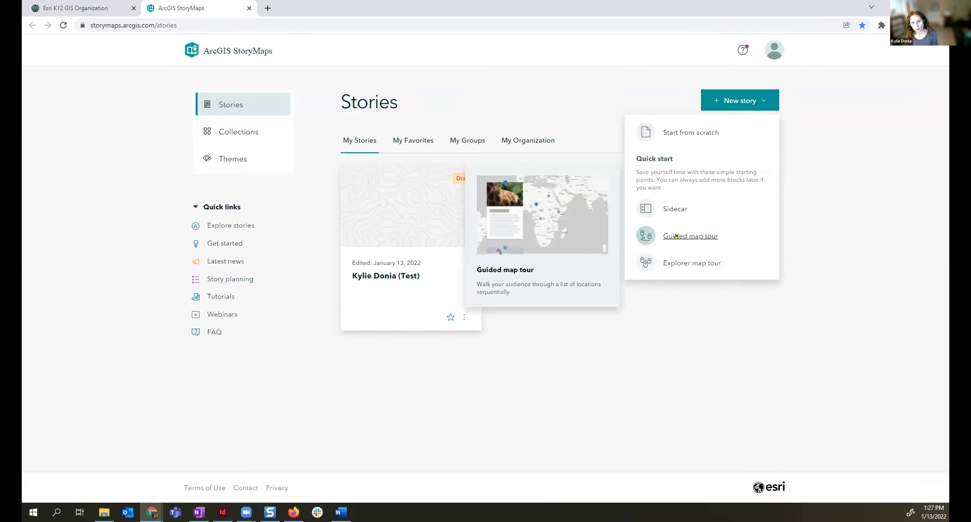
mouse_move(684, 261)
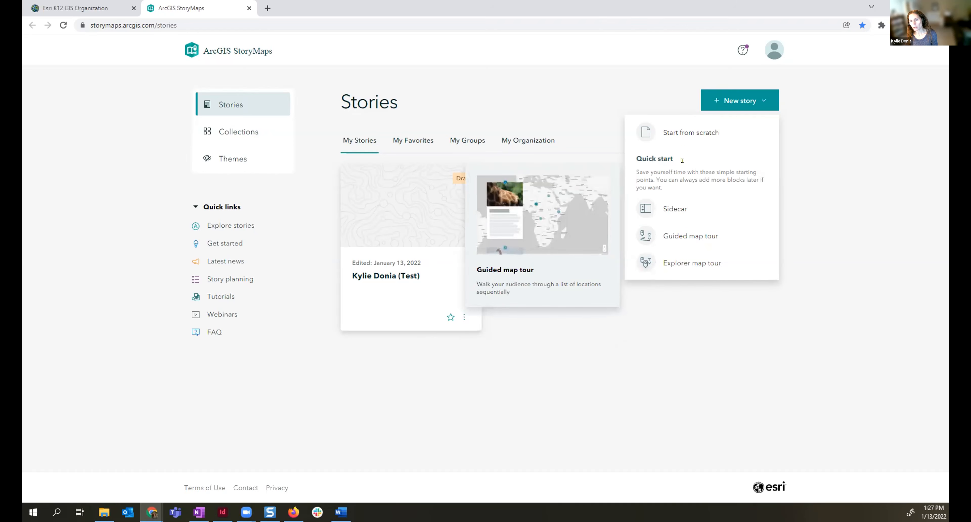
click(684, 134)
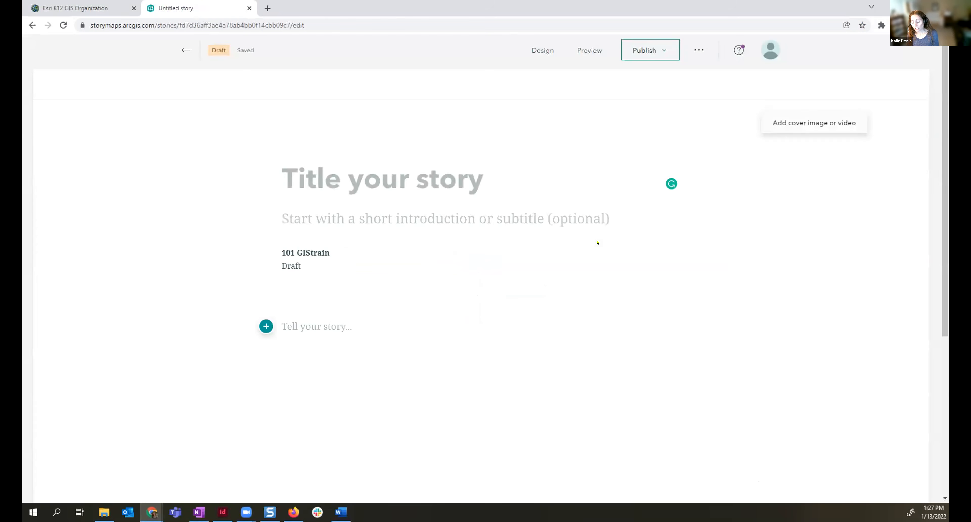
- Enter the presenter's full name as the story title
text(Kylie DOnia)
key(BackSpace)
key(BackSpace)
key(BackSpace)
key(BackSpace)
text(onia)
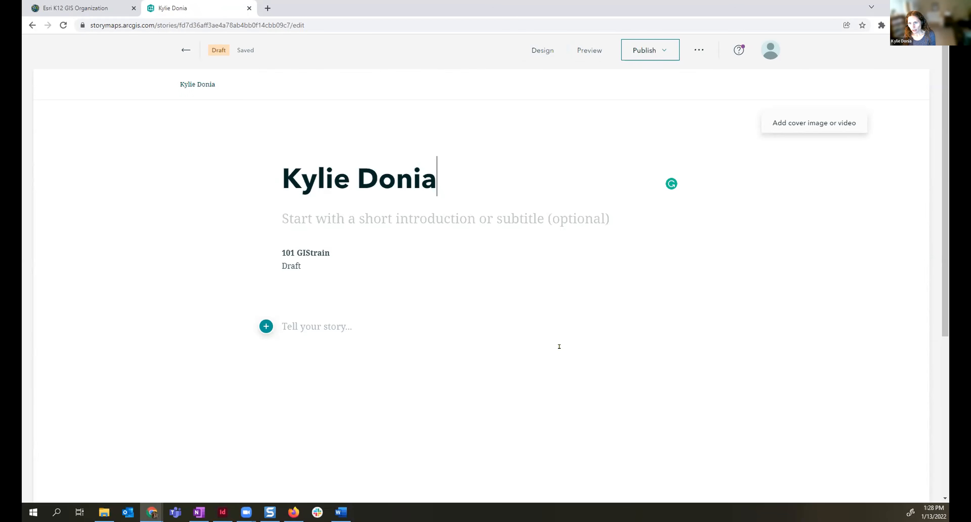
- Write four body paragraphs: a sentence introducing the presenter by first name, "Part 1", "More text" and "Part 2"
click(318, 325)
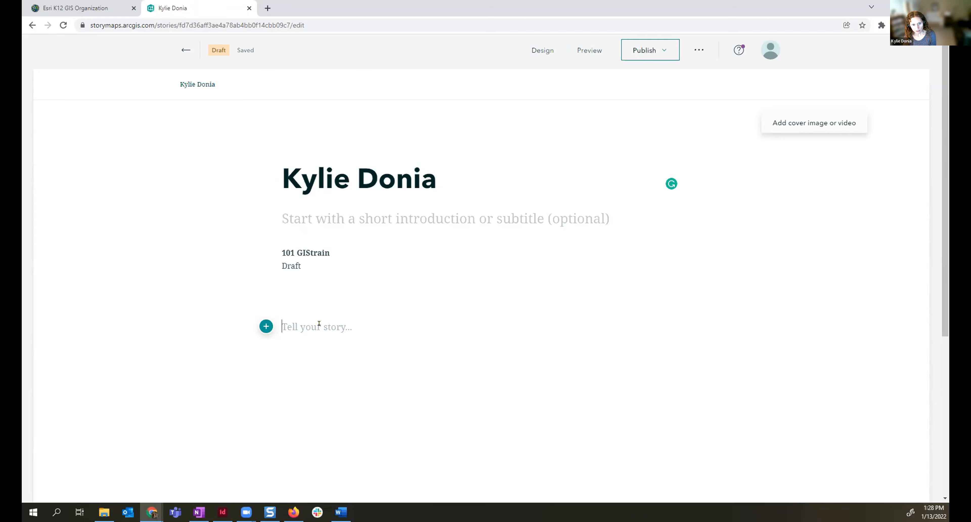
text(I am)
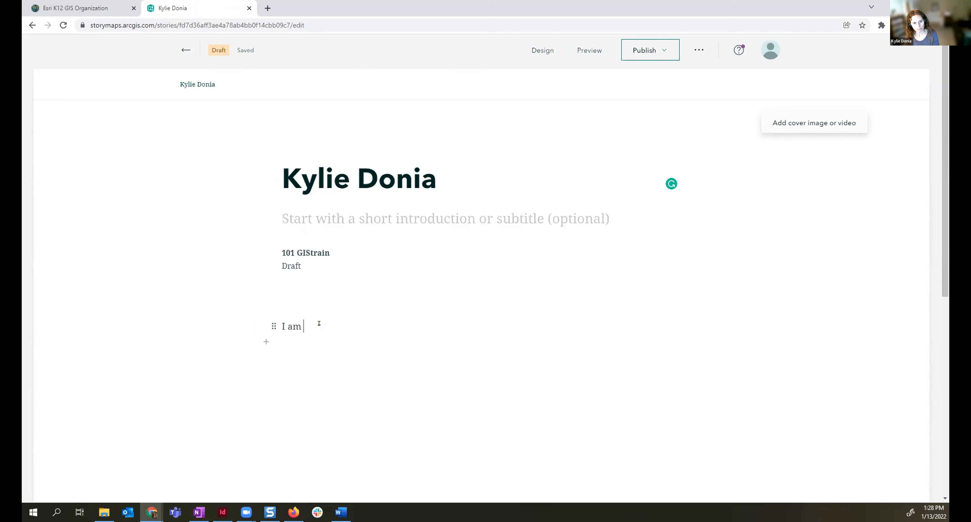
text( Kylie.)
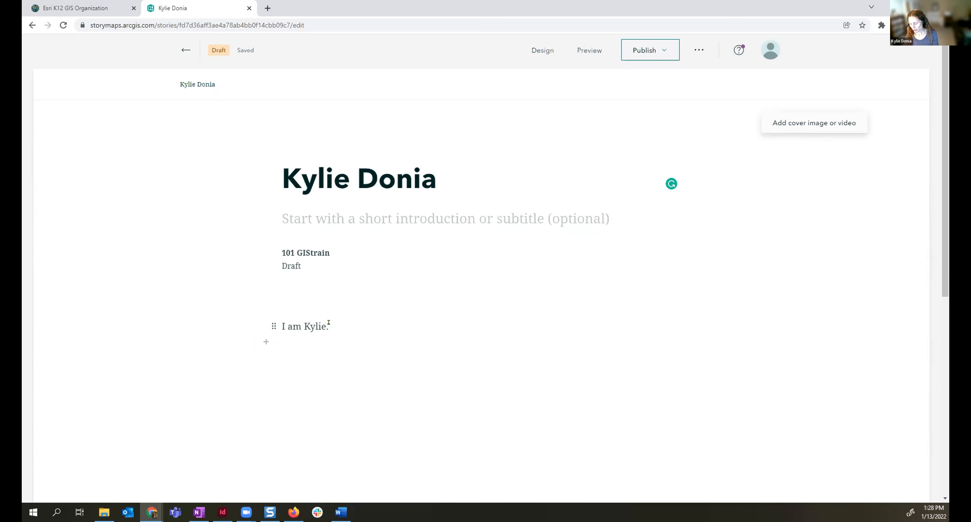
key(Return)
text(Part 1)
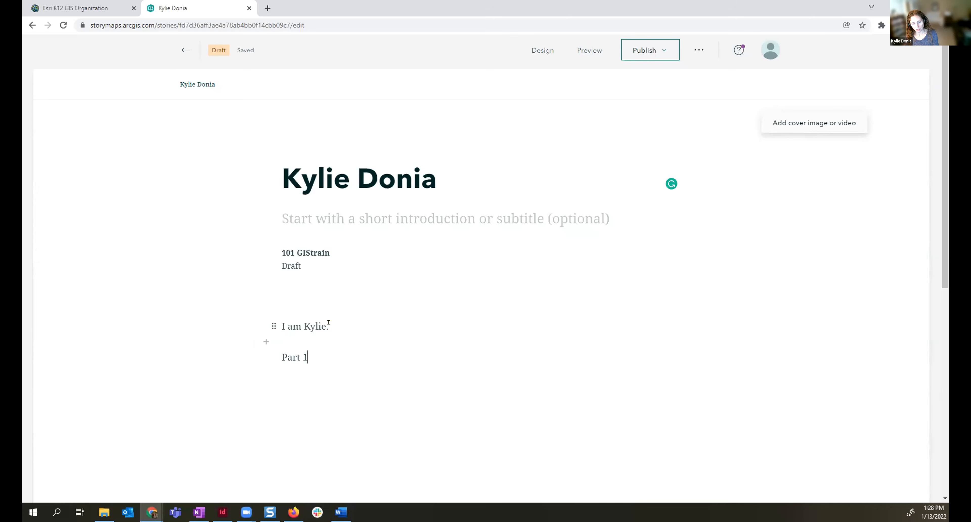
key(Return)
text(More text)
key(Return)
text(Par)
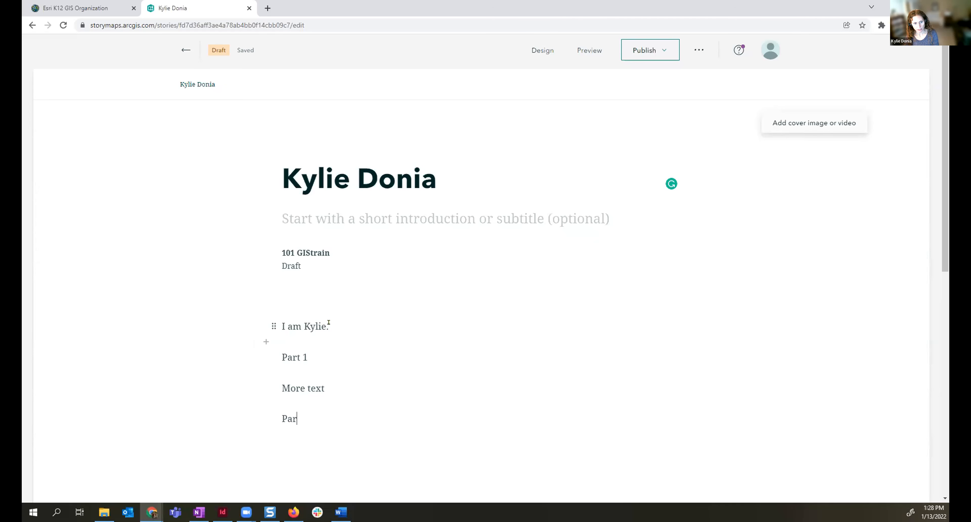
text(t 2)
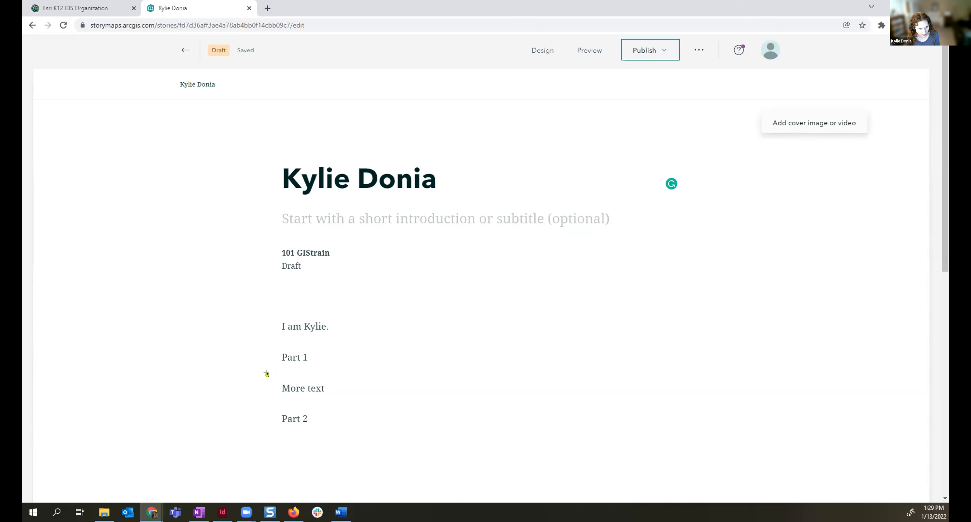
- Look through the basic, media and immersive content block types available below the Part 1 paragraph
click(266, 373)
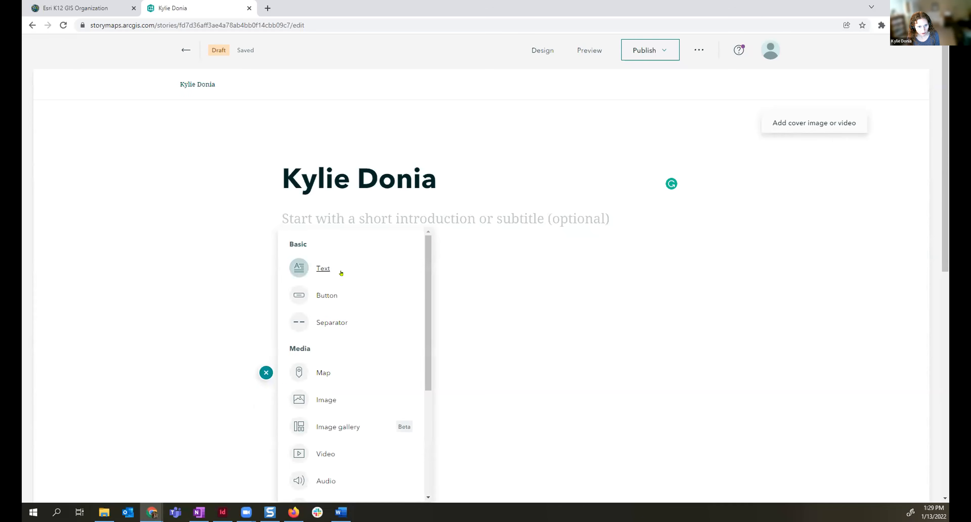
scroll(364, 337, down, 2)
scroll(364, 336, down, 4)
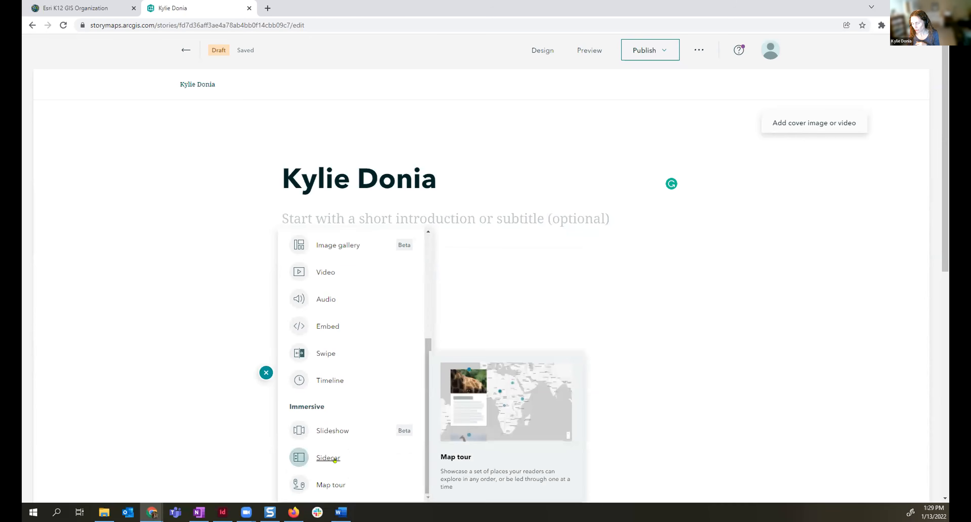
scroll(332, 353, up, 5)
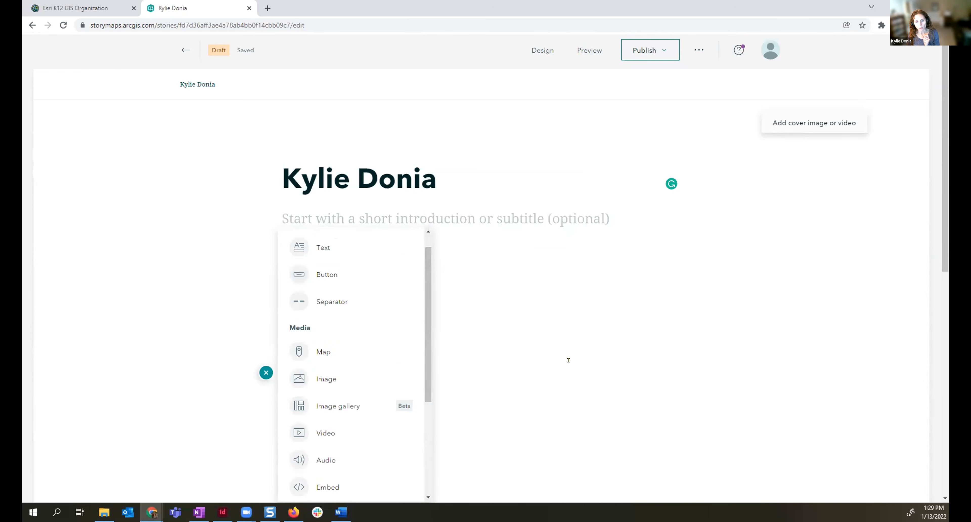
click(266, 372)
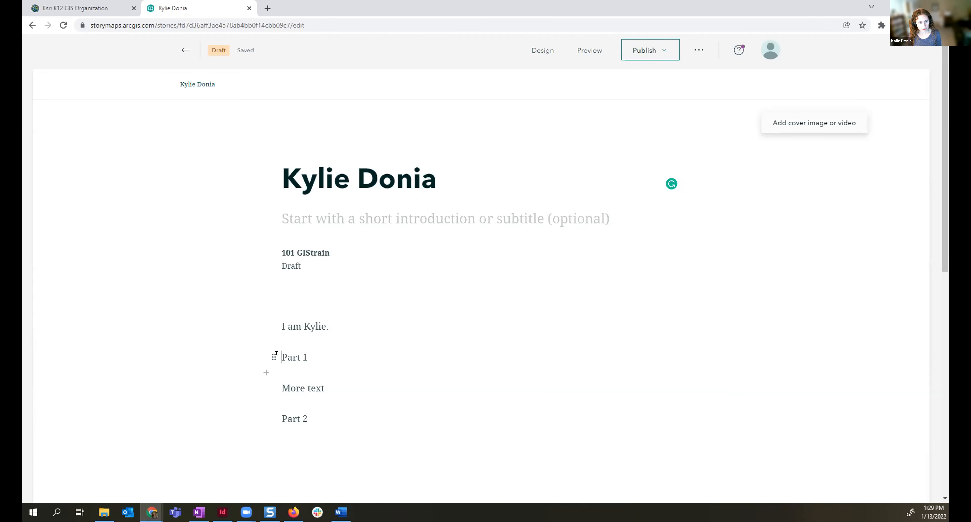
- Format the "Part 1" paragraph as a Heading and enable the optional Navigation section in the story design
drag(279, 356, 309, 357)
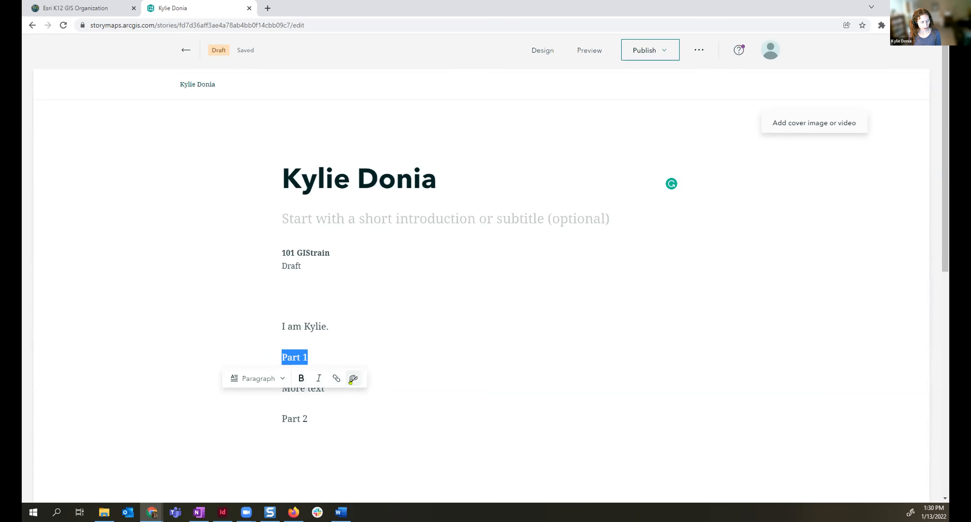
click(280, 379)
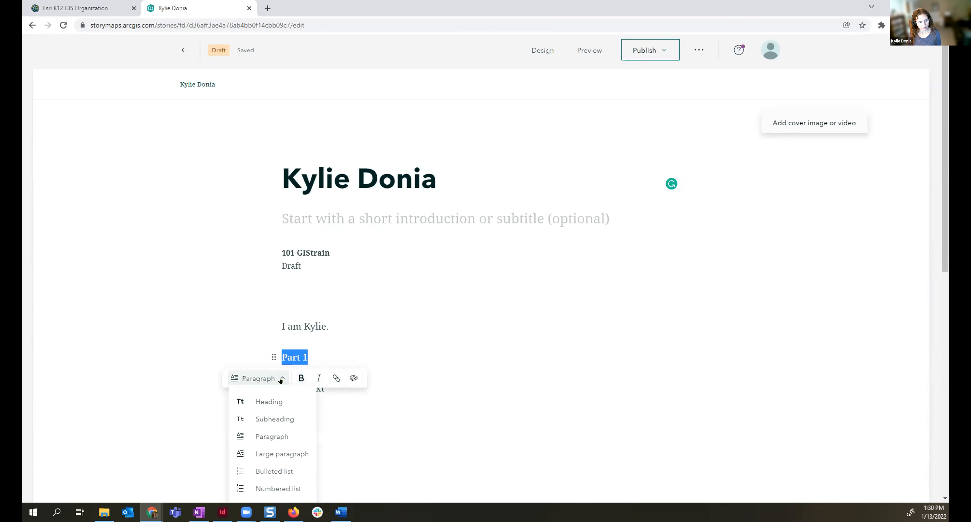
click(274, 400)
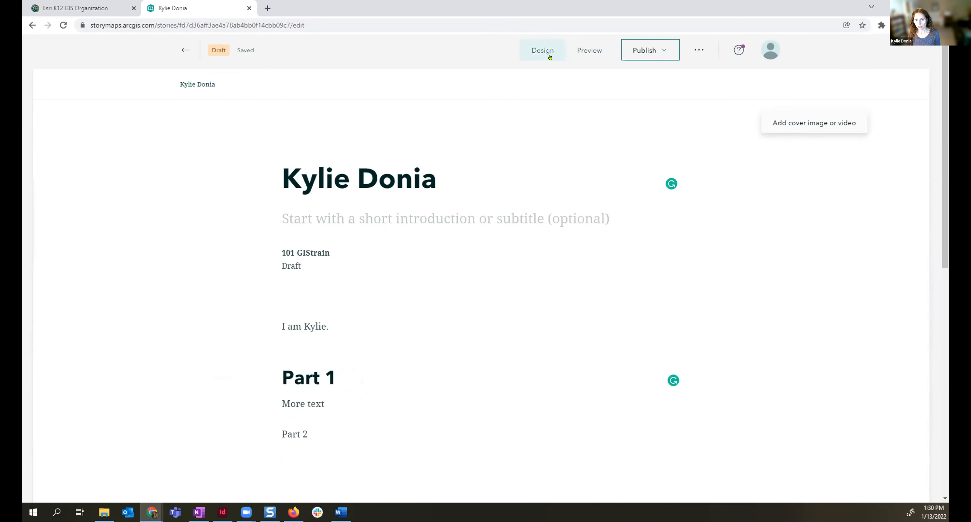
click(542, 56)
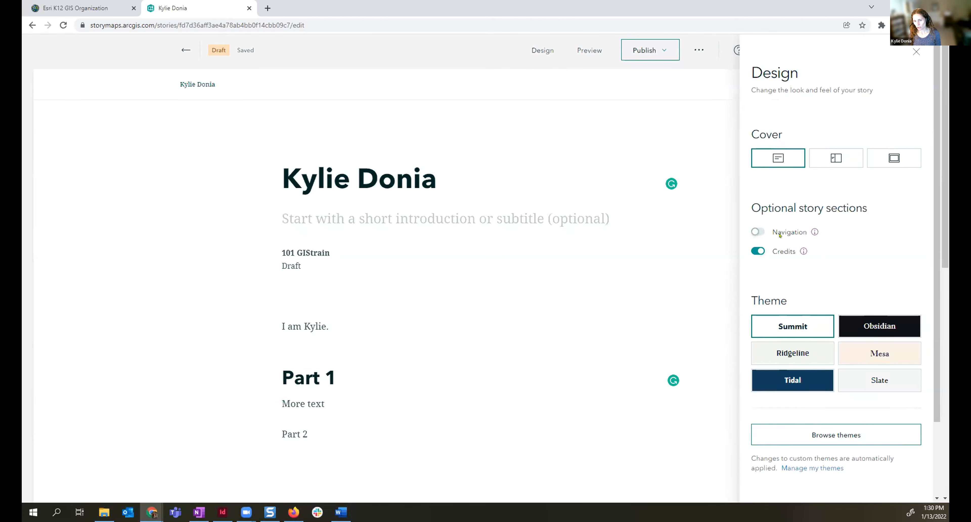
click(751, 233)
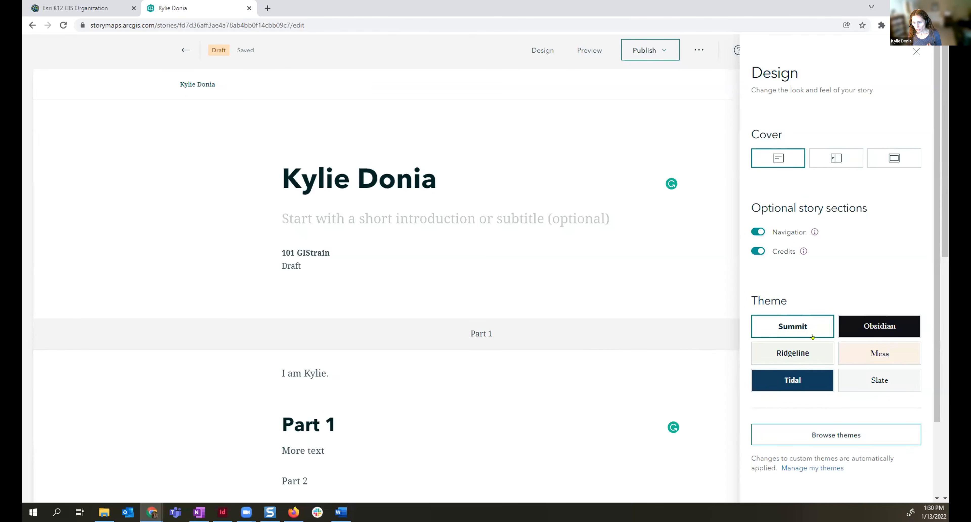
- Try the Tidal, Ridgeline, Mesa and Slate themes on the story, return to Summit and close the design settings
click(822, 380)
click(807, 352)
click(859, 351)
click(861, 390)
click(797, 381)
click(799, 327)
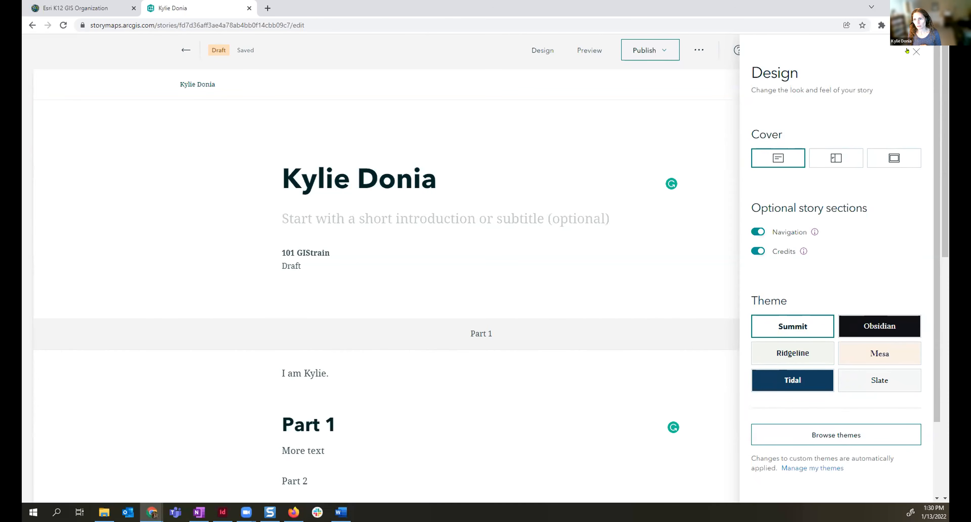
click(915, 52)
- Format the "Part 2" paragraph as a Heading so that it joins the story navigation
mouse_move(433, 343)
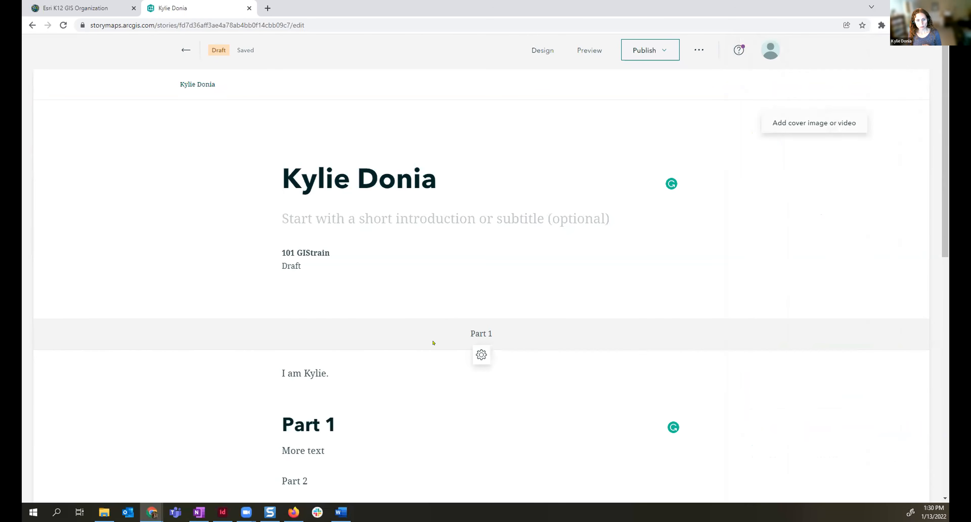
scroll(336, 408, down, 2)
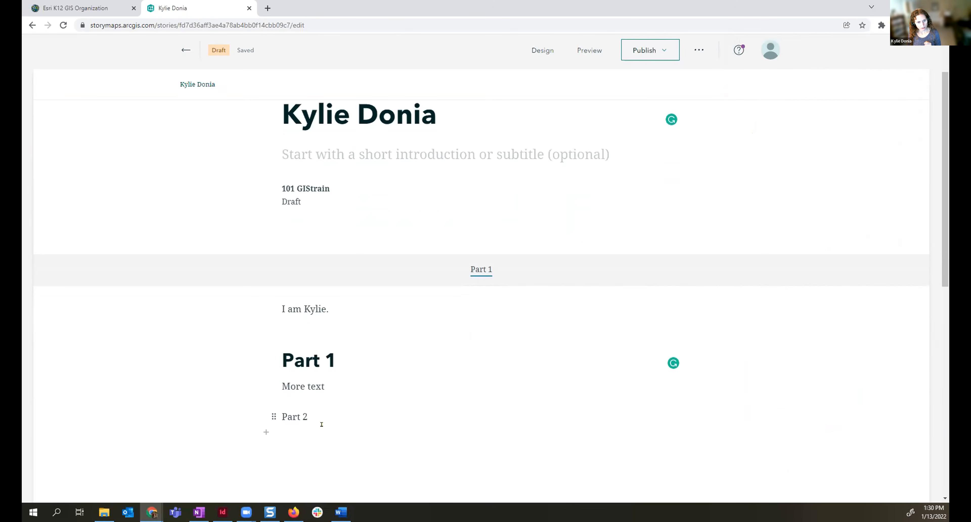
drag(281, 412, 308, 414)
click(279, 438)
click(268, 457)
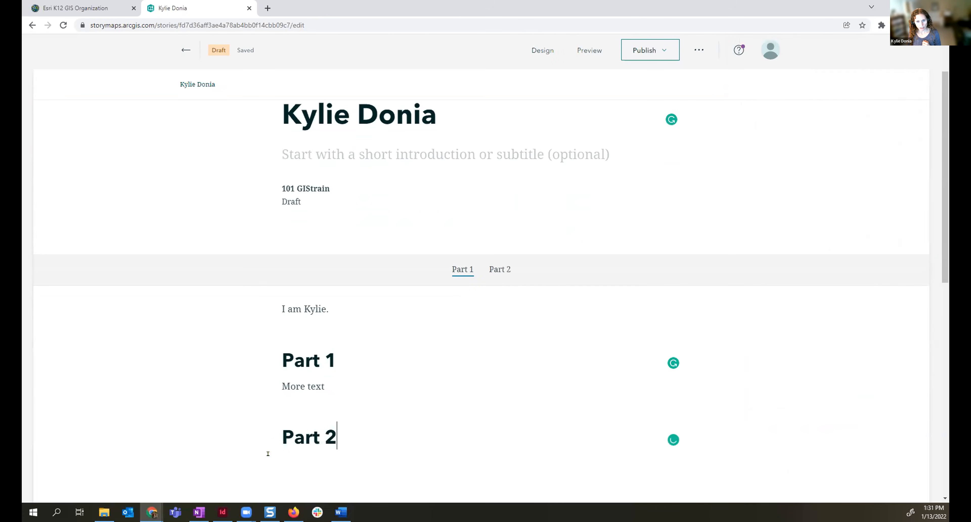
- Test the Part 1 and Part 2 navigation links by jumping between the two sections
mouse_move(504, 273)
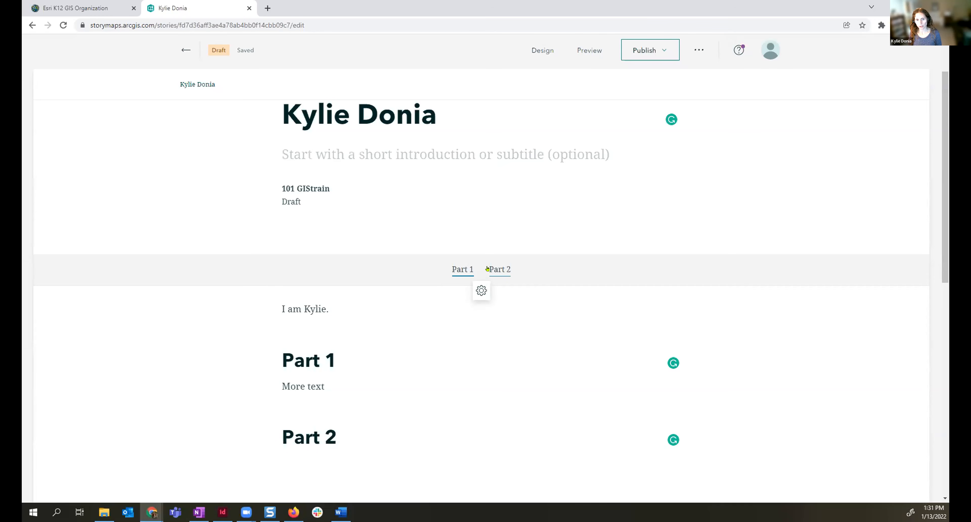
click(459, 272)
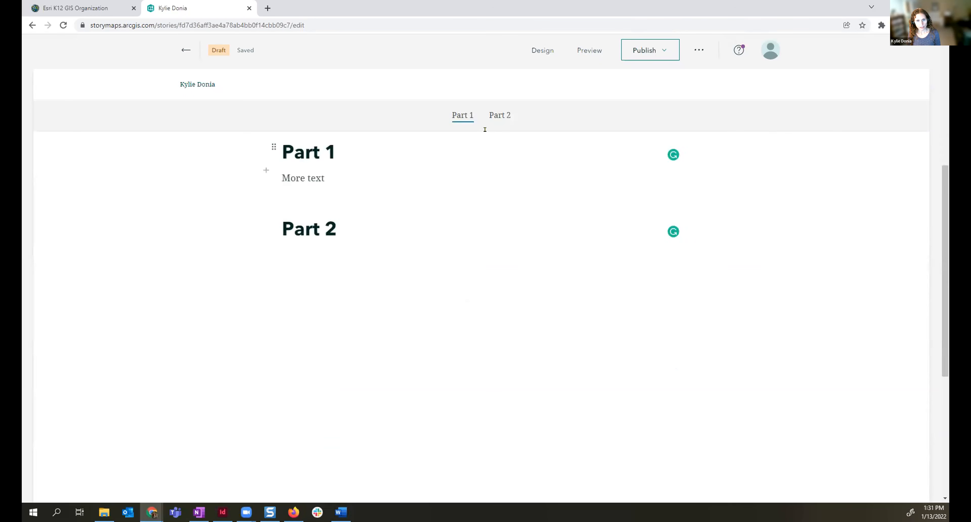
click(496, 116)
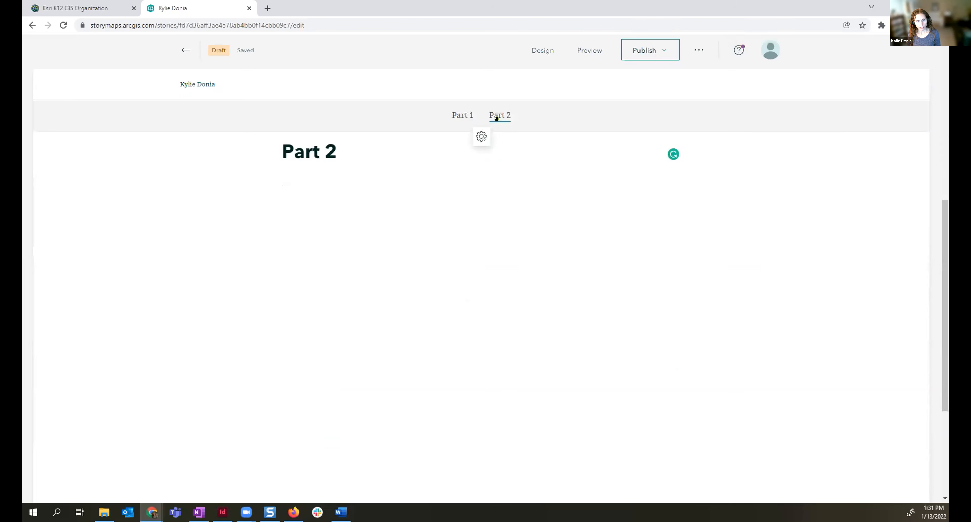
click(459, 120)
scroll(483, 209, up, 4)
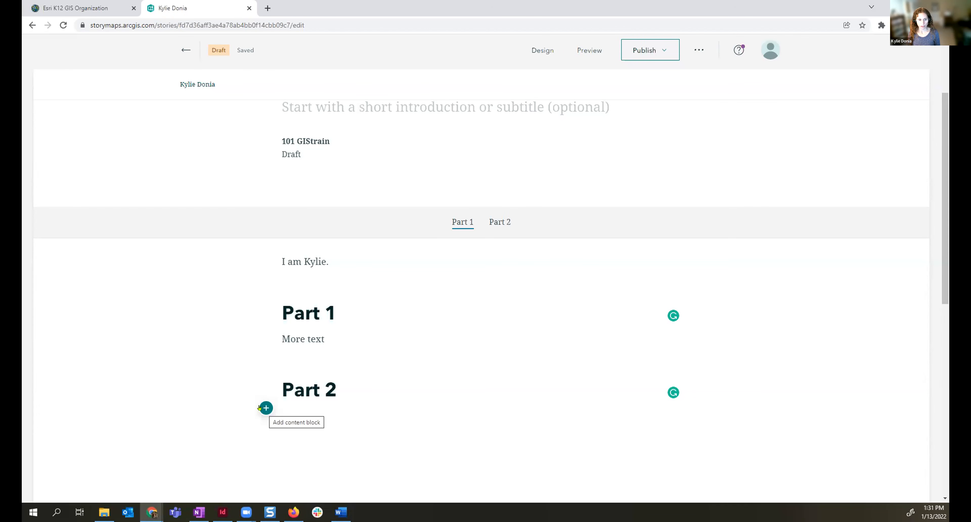
- Start adding a map block below the Part 2 heading and browse the My Organization, Living Atlas and My Maps collections
click(266, 407)
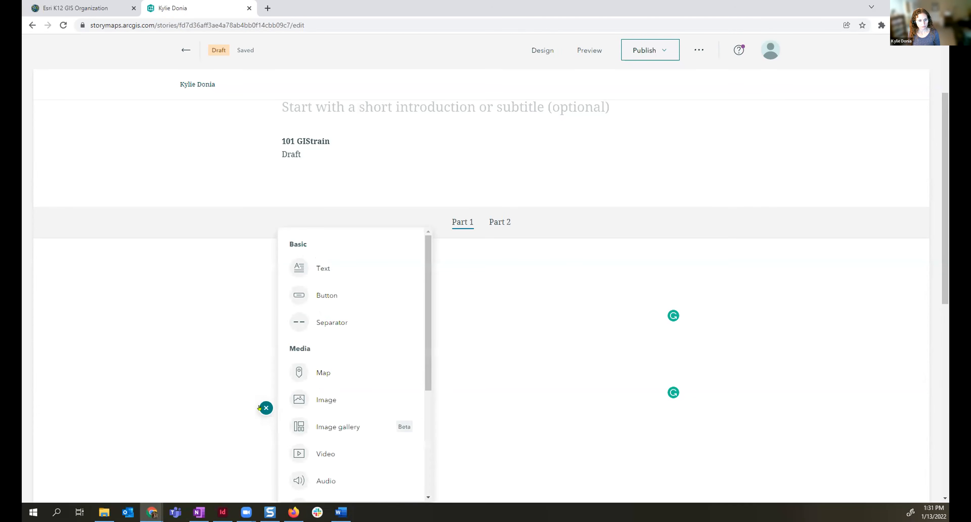
mouse_move(321, 374)
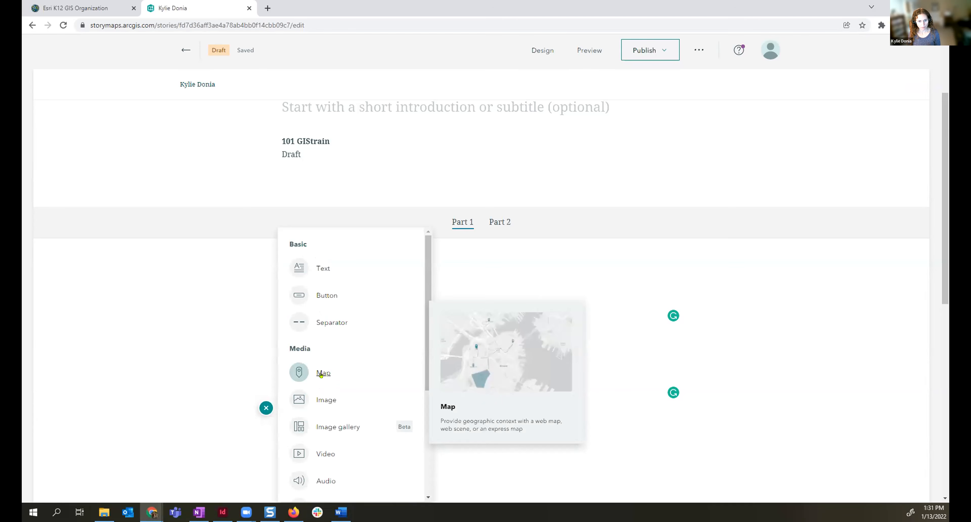
click(322, 374)
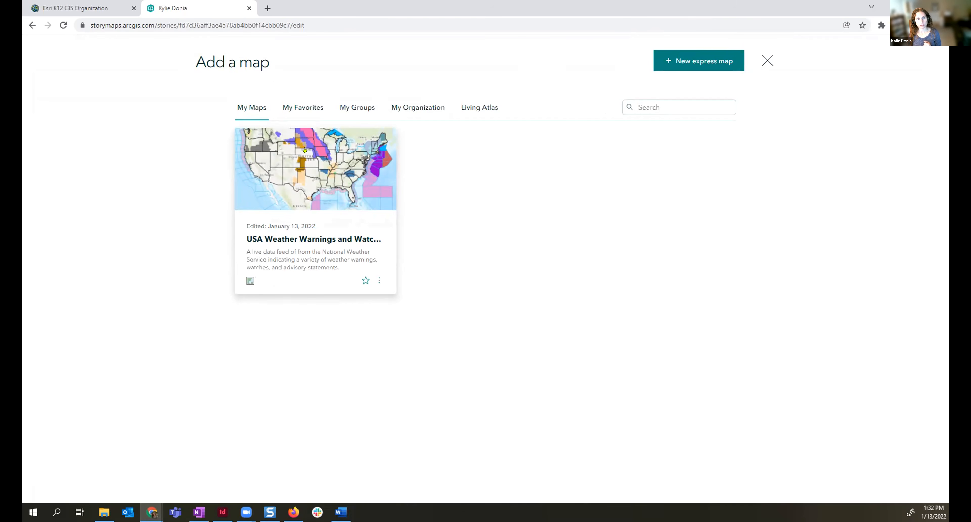
click(411, 110)
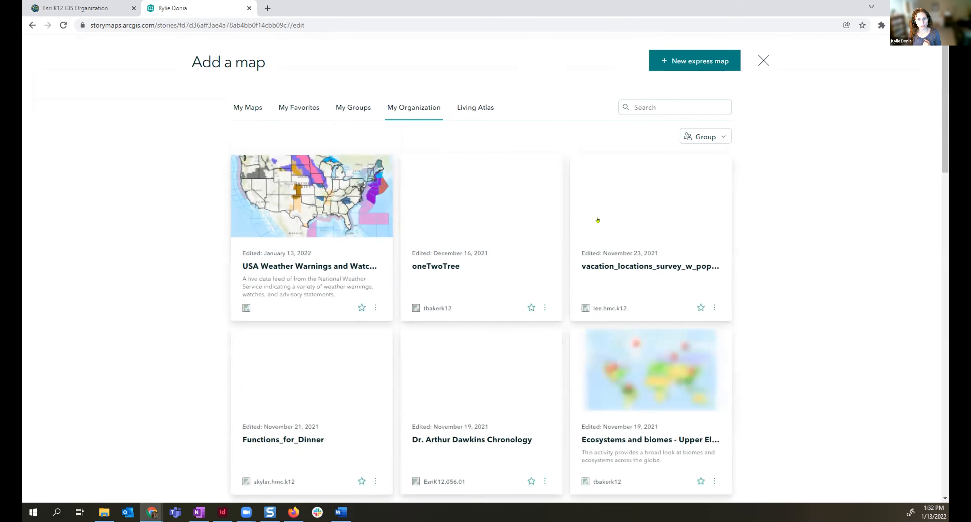
click(467, 106)
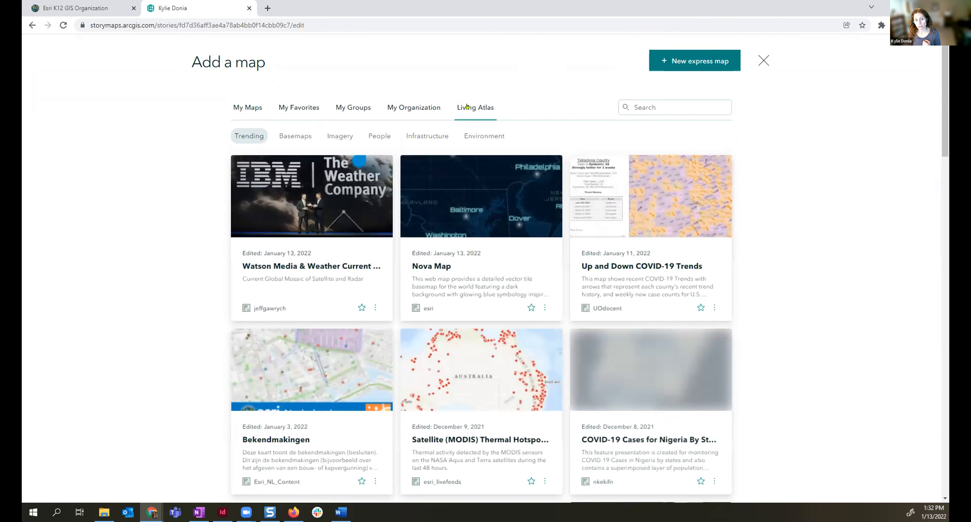
click(243, 107)
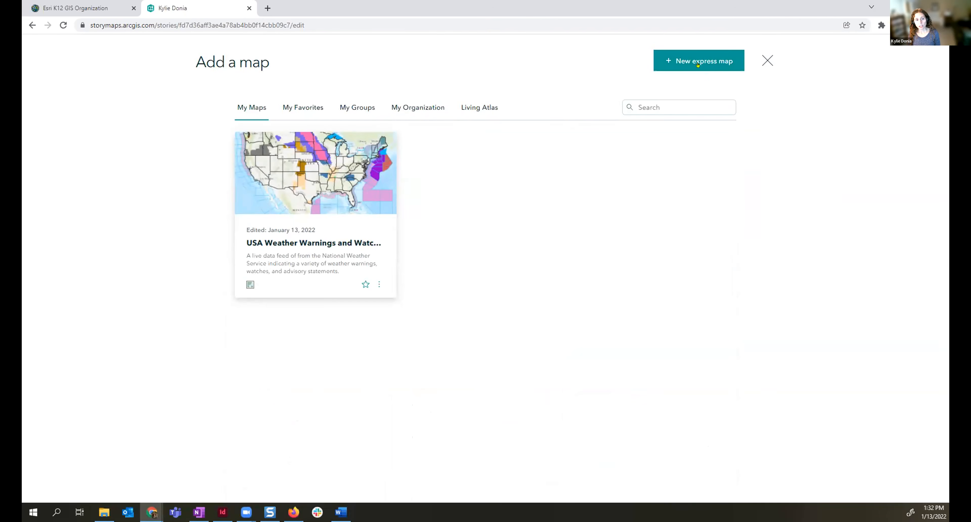
- Create a new express map and look through its selection, point and line drawing tools
click(697, 65)
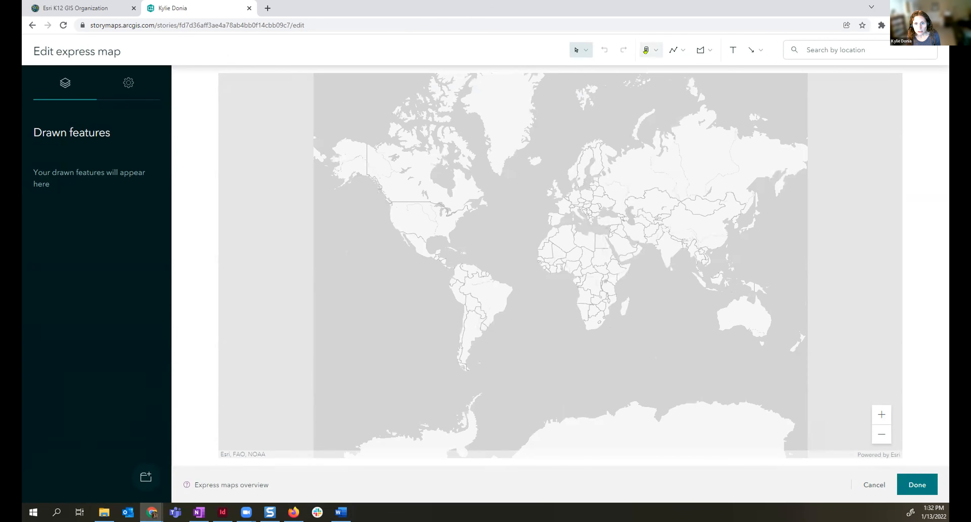
click(583, 50)
click(583, 50)
click(651, 50)
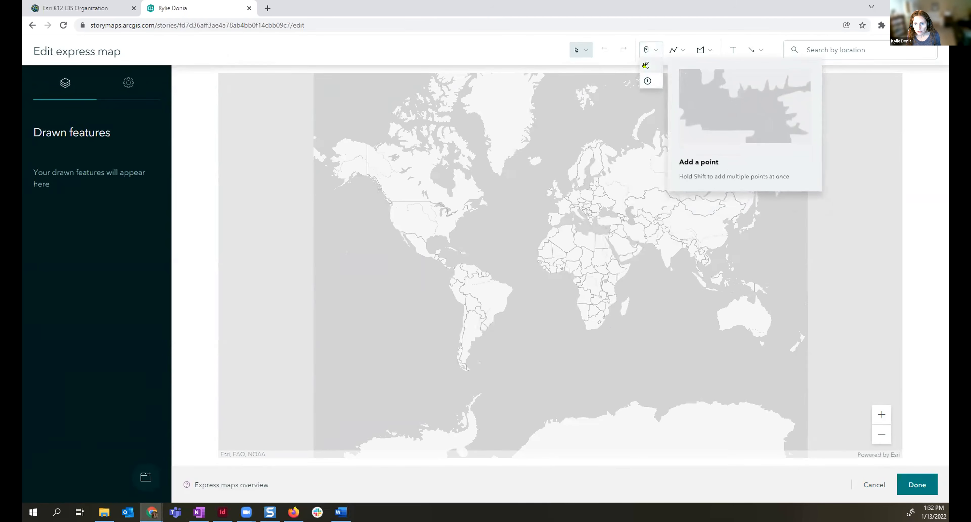
click(681, 50)
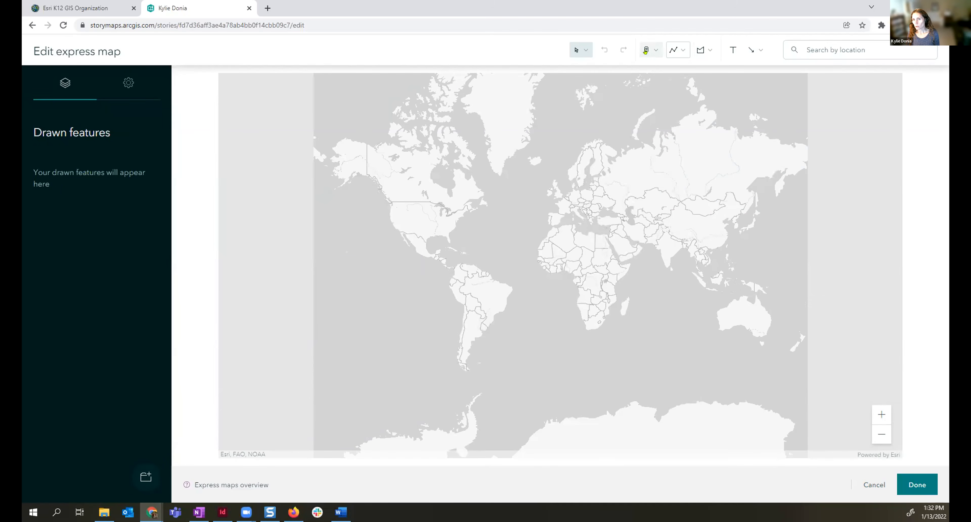
- Find "vallejo, ca" with the location search and add it to the express map as a point
click(807, 50)
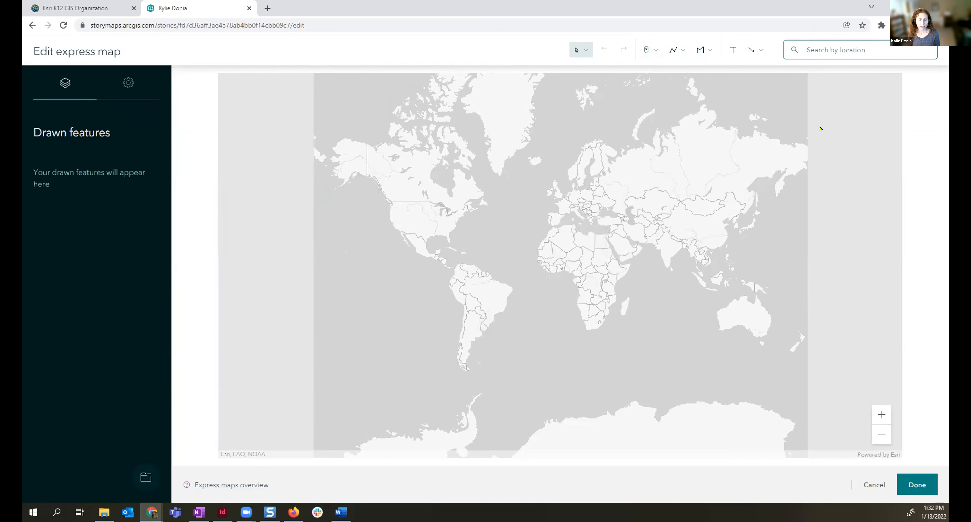
text(vallejo, ca)
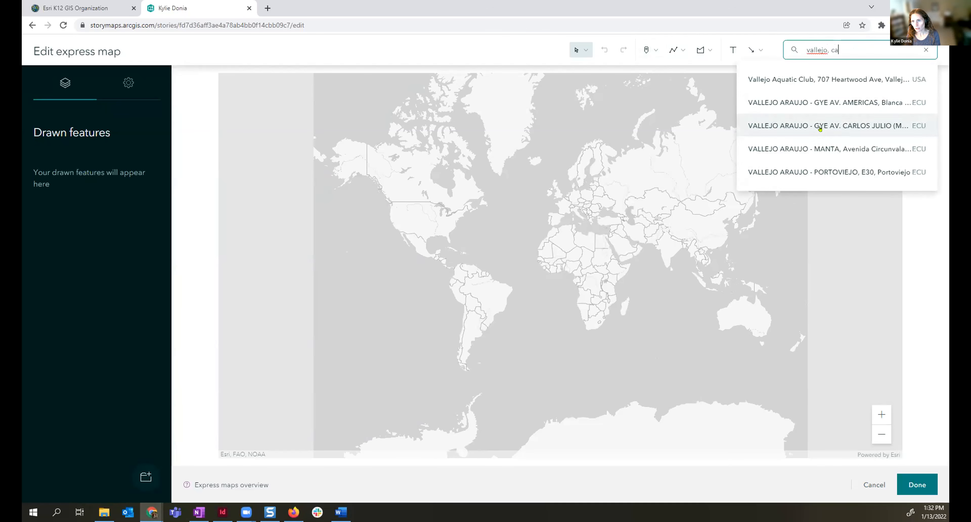
key(Return)
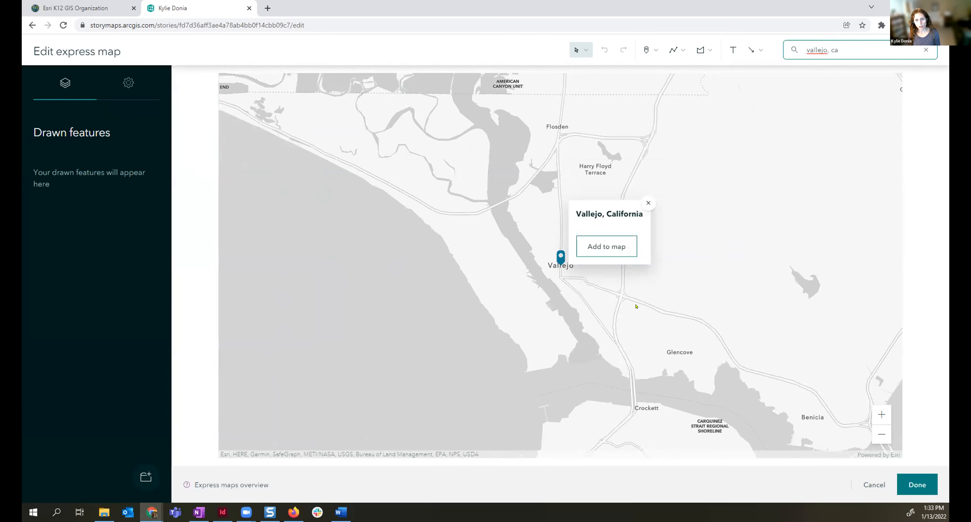
click(605, 252)
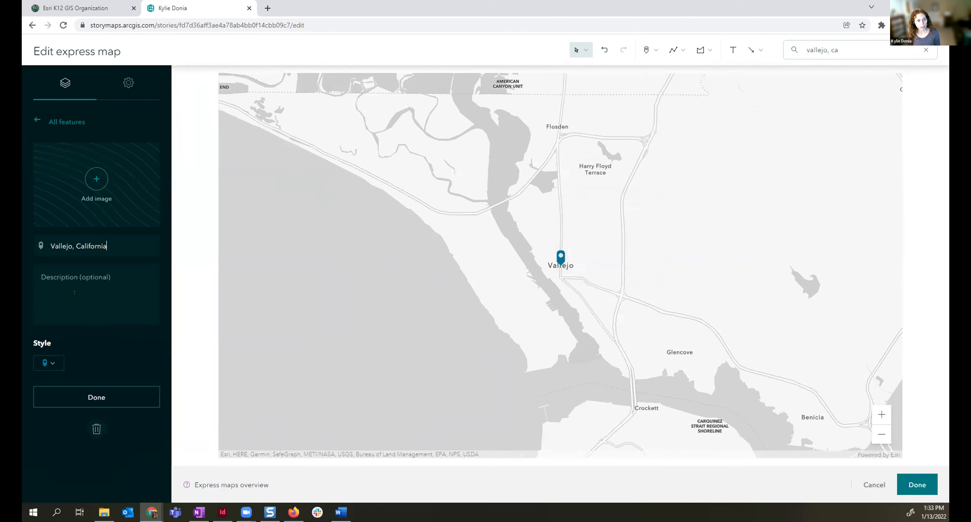
- Describe the Vallejo point as the person's birthplace and attach the image m (1).jpg from the Desktop's images folder
click(95, 268)
text(Wh)
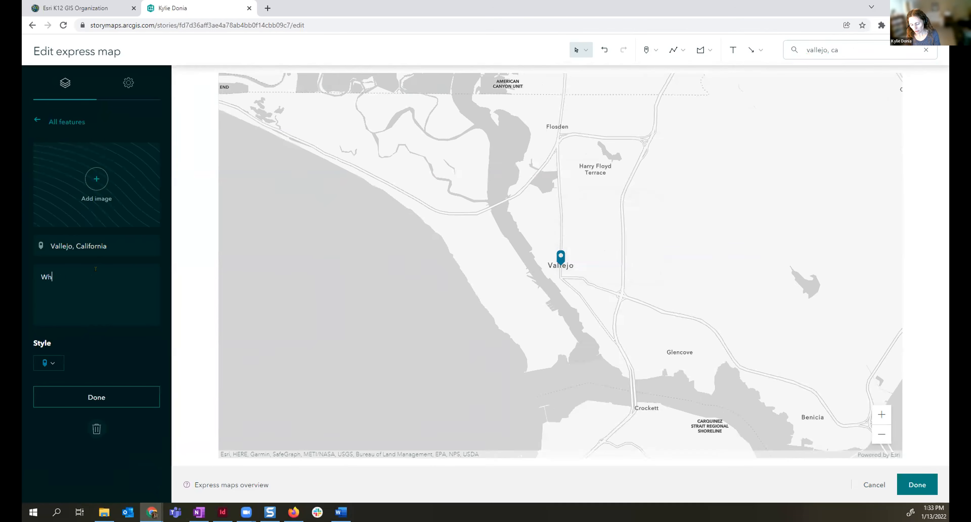
text(ere Kylie was born)
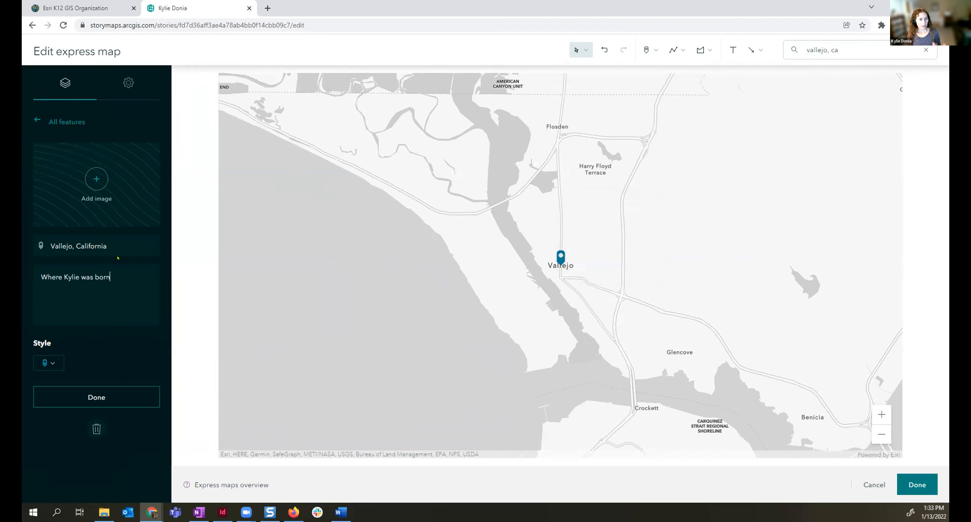
click(96, 180)
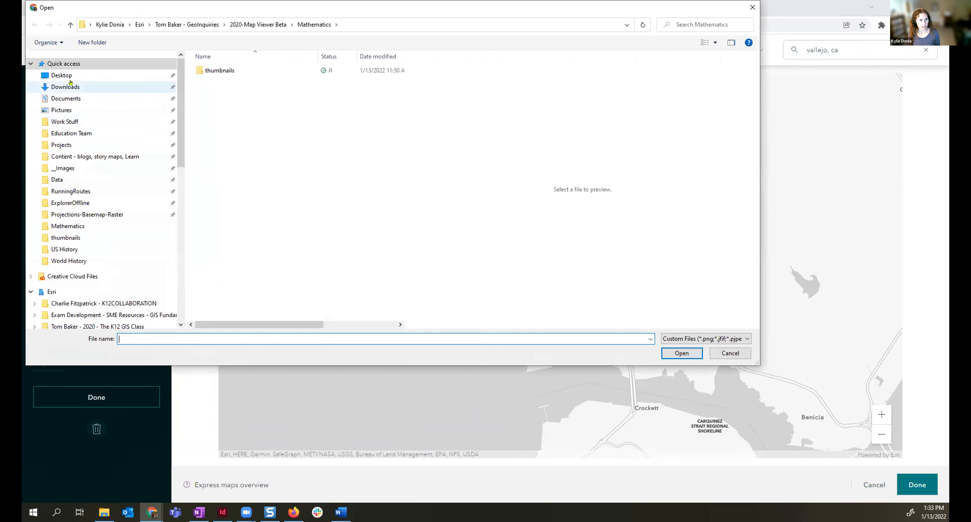
click(70, 77)
double_click(211, 82)
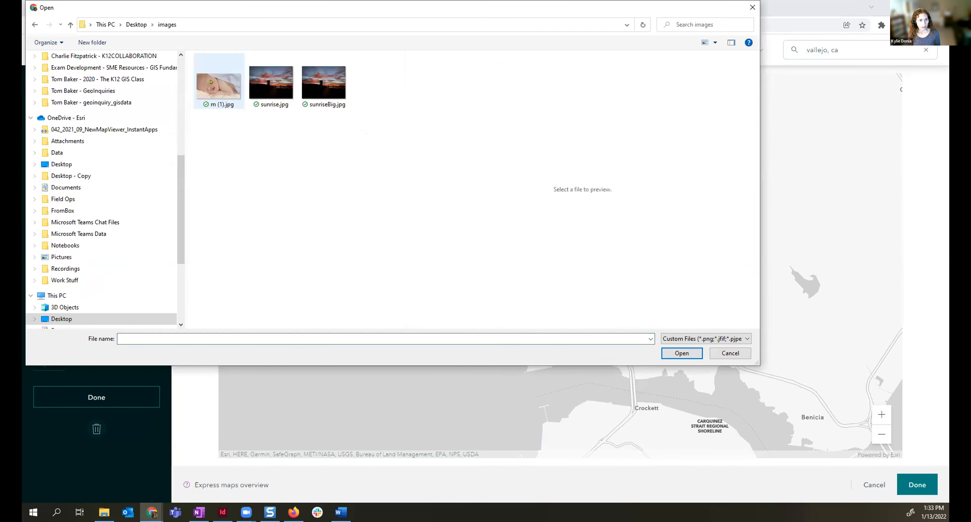
click(211, 82)
click(677, 352)
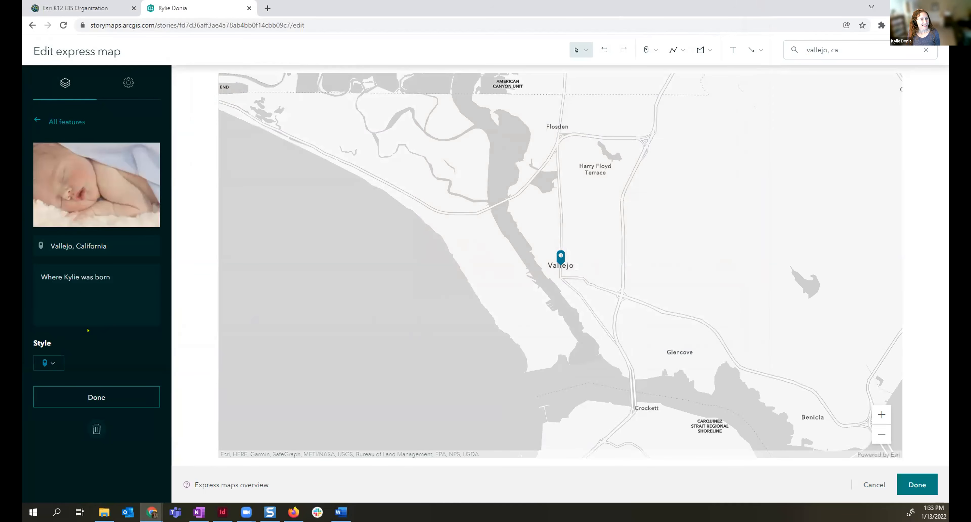
- Recolor the Vallejo pin to purple #99089B and finish editing the feature
click(48, 362)
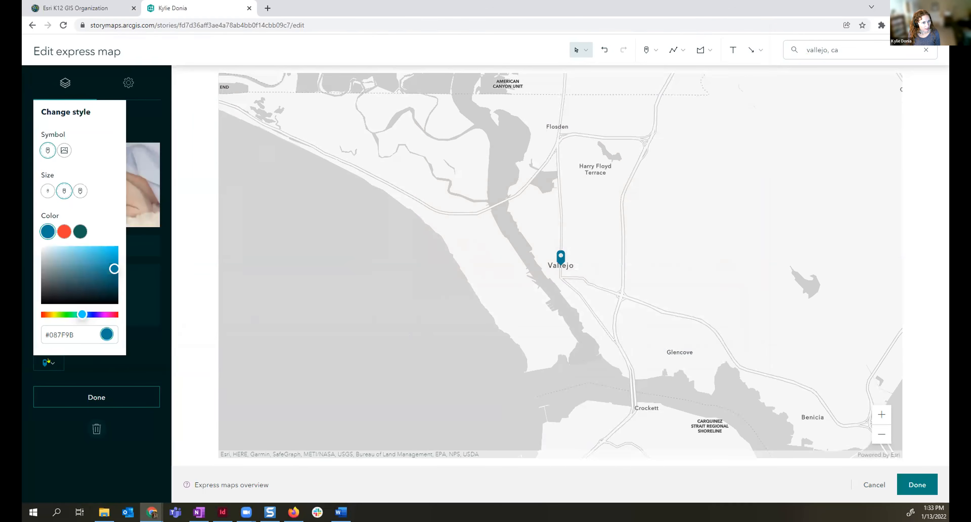
click(102, 313)
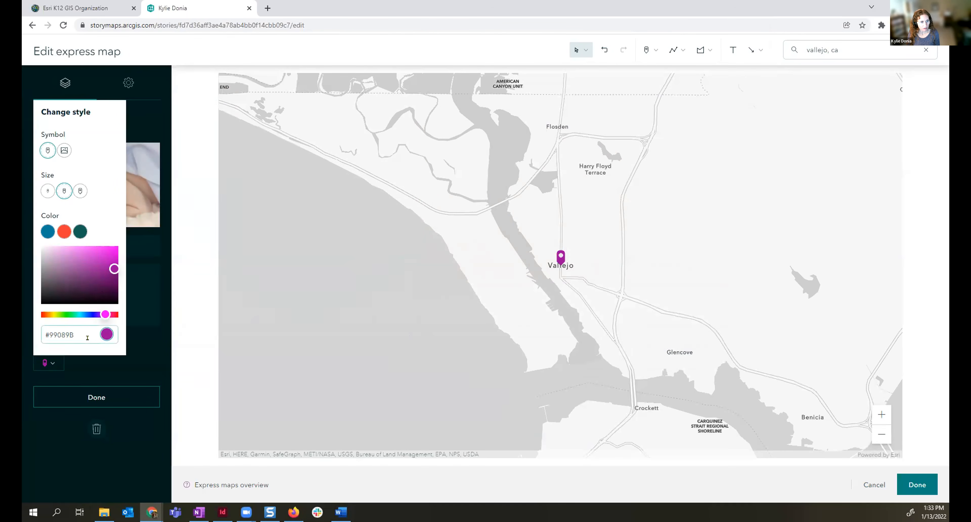
click(146, 358)
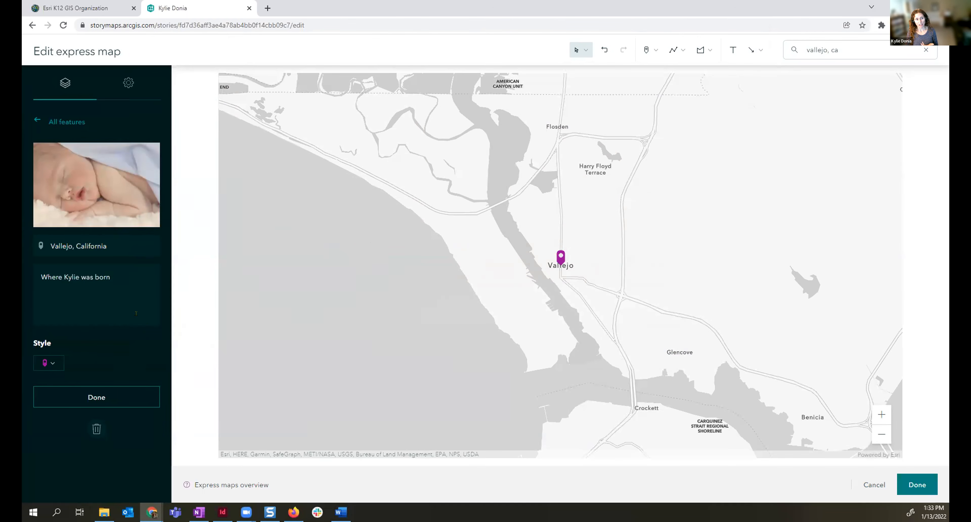
click(96, 396)
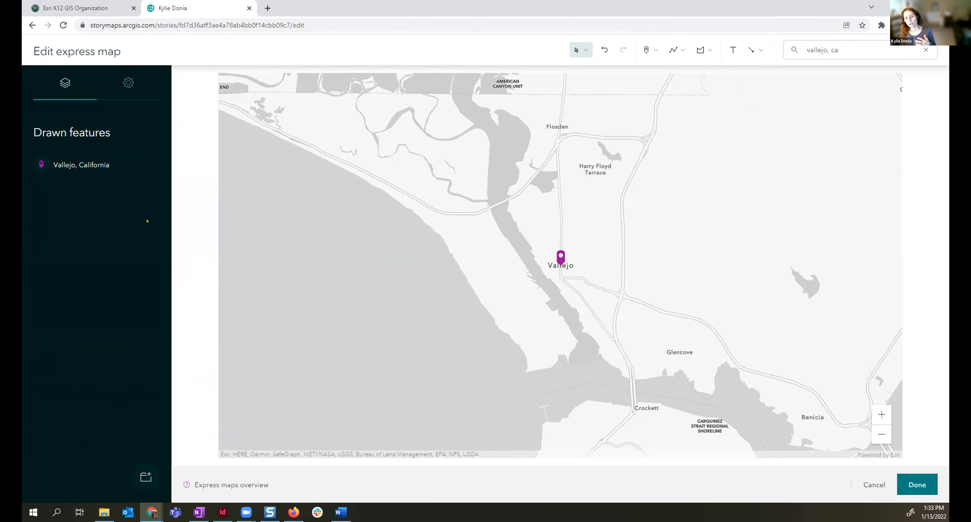
- Find Redlands, CA with the location search and add it to the express map as a second point
drag(844, 51, 742, 42)
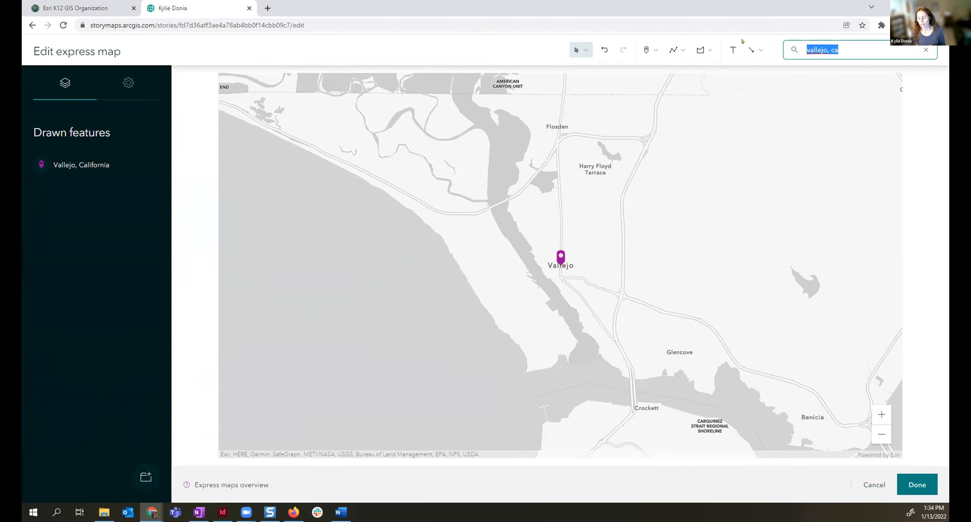
text(redlands)
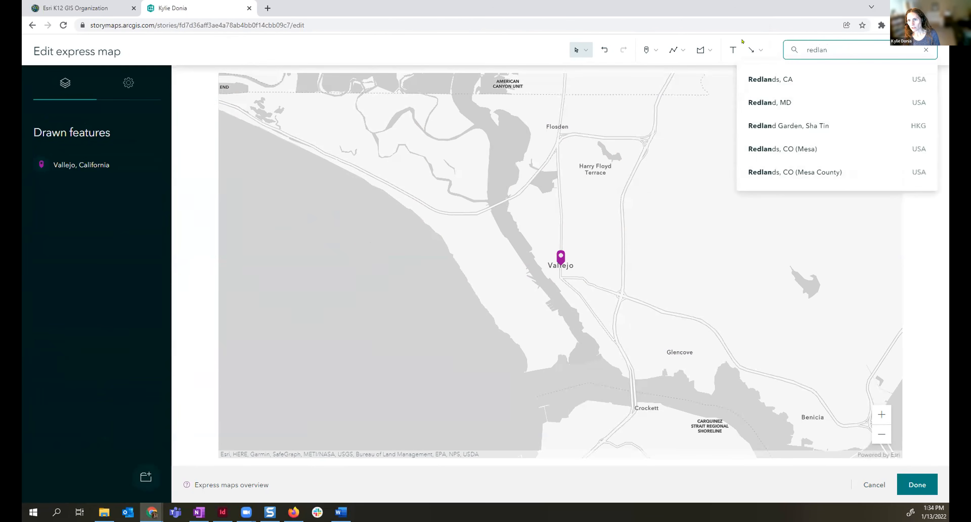
click(773, 79)
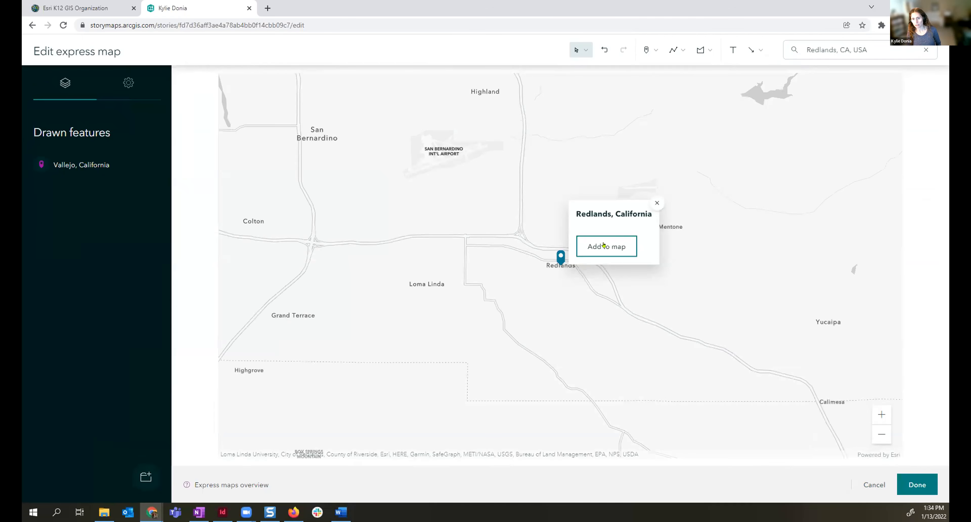
click(604, 245)
- Attach sunrise.jpg to the Redlands point, describe it as the person's current city and finish the feature
click(88, 181)
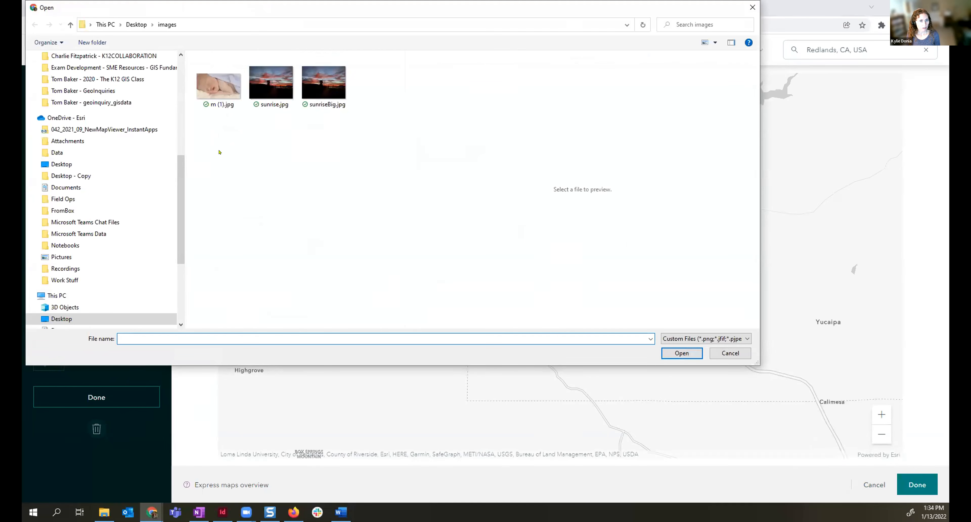
click(271, 83)
click(682, 353)
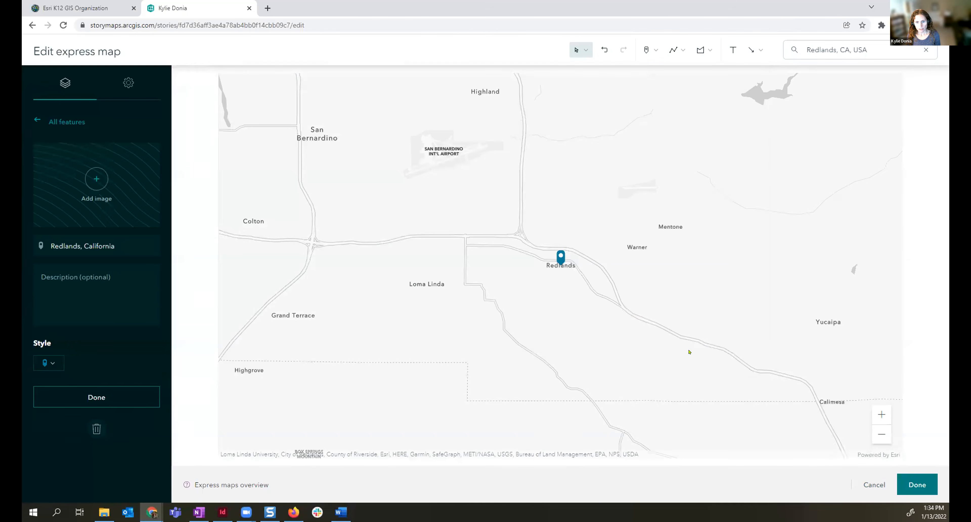
click(104, 282)
text(Kyl)
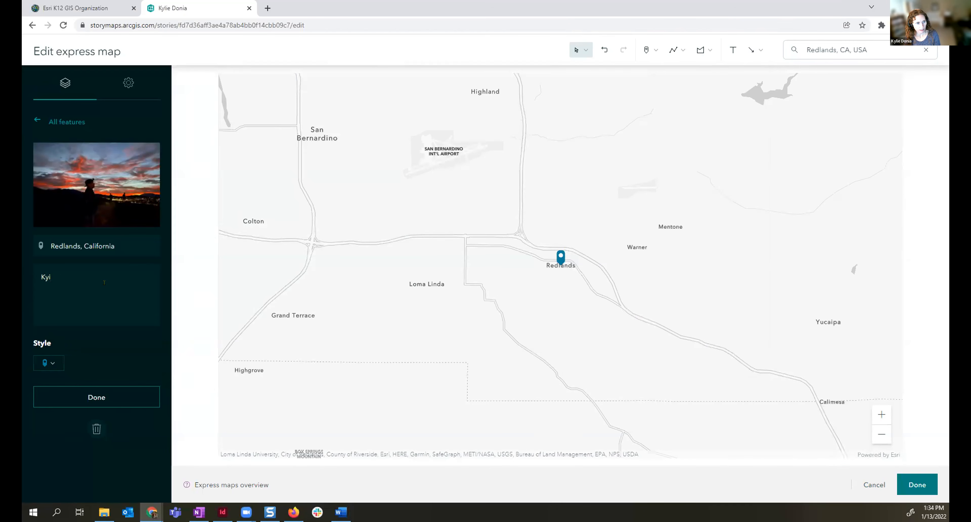
text(ie's current city)
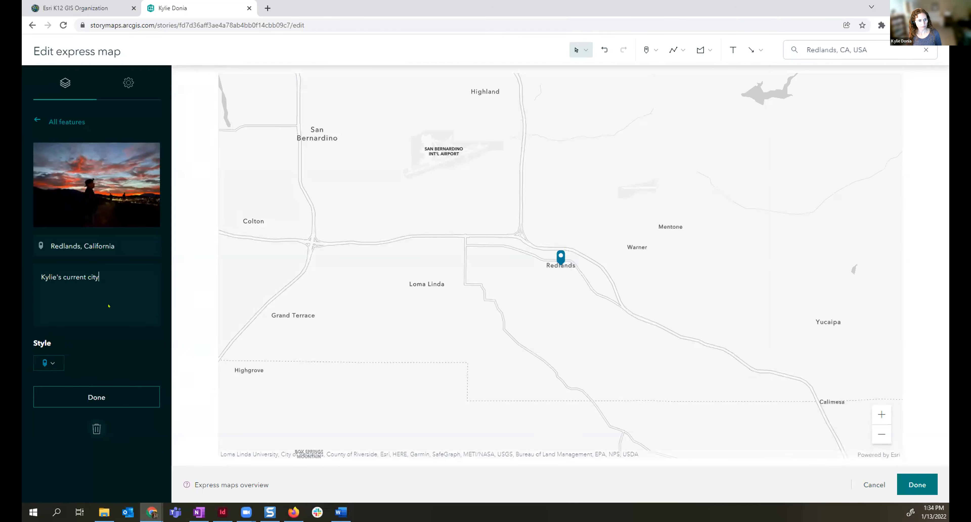
click(81, 393)
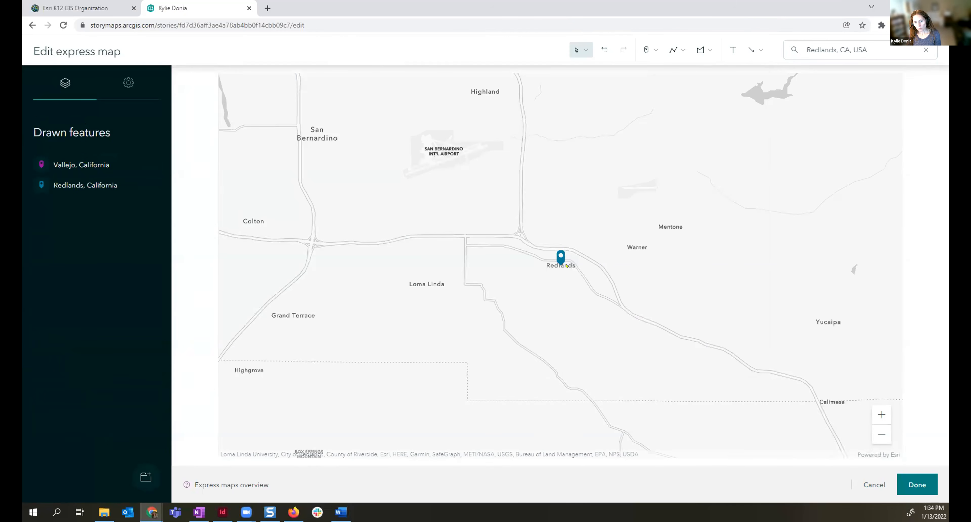
- Try the Imagery (Firefly) basemap on the express map and change the basemap to Charted Territory
scroll(566, 265, down, 4)
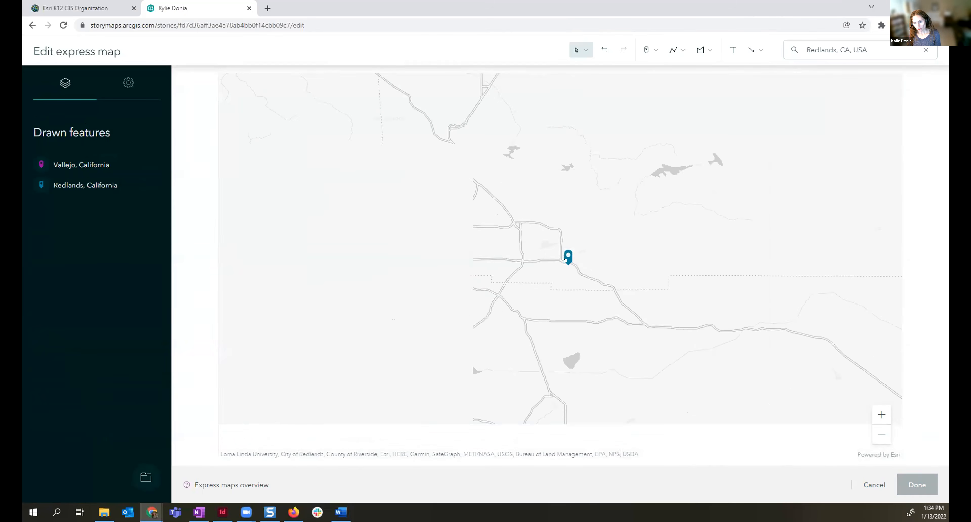
click(132, 87)
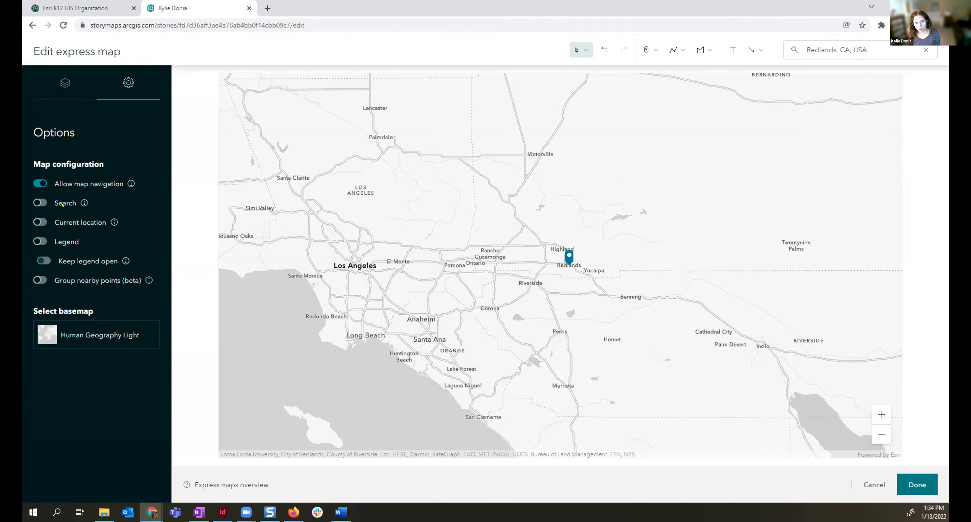
click(101, 337)
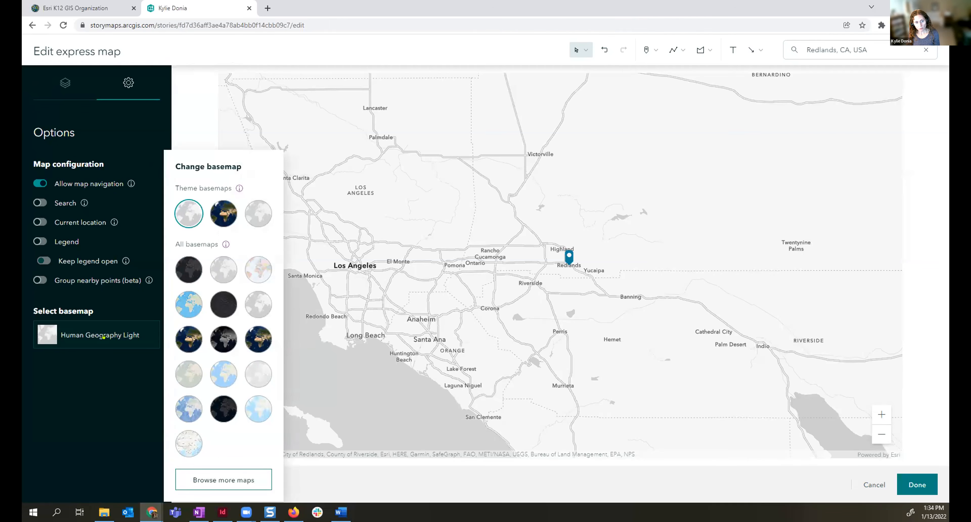
click(219, 337)
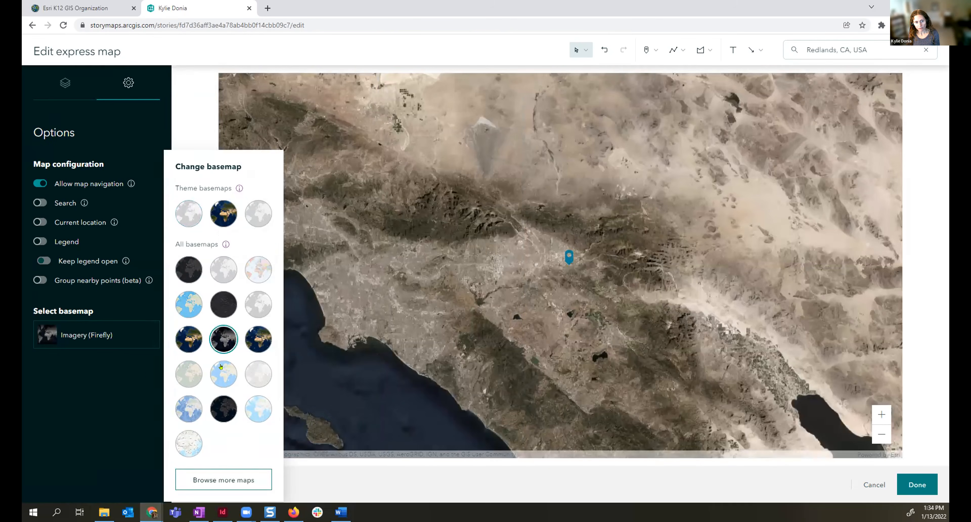
click(250, 269)
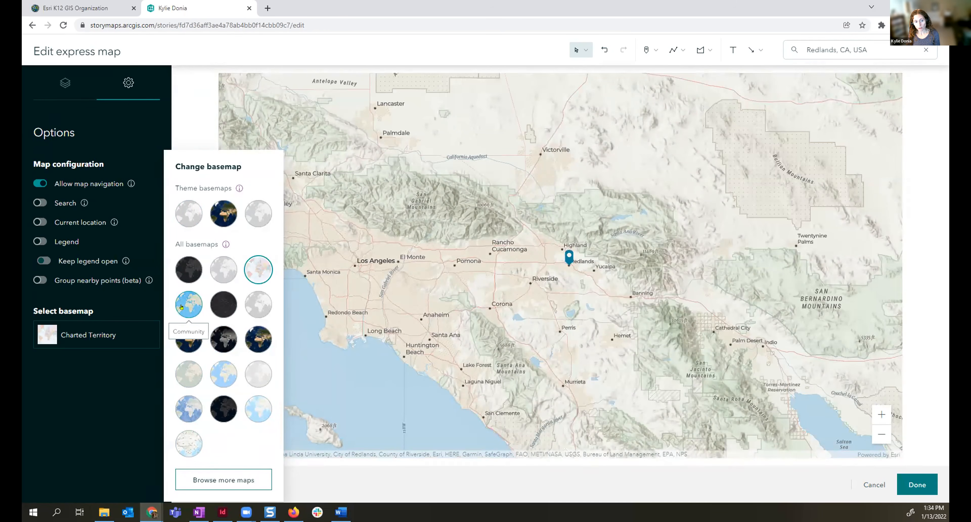
- Switch the express map to the Human Geography Light basemap and finish it with both California pins in view
click(200, 225)
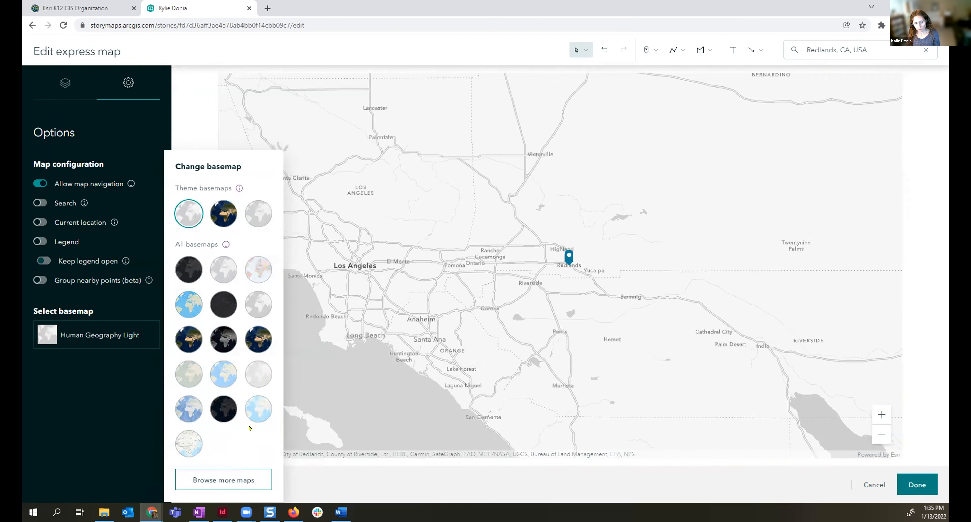
click(564, 289)
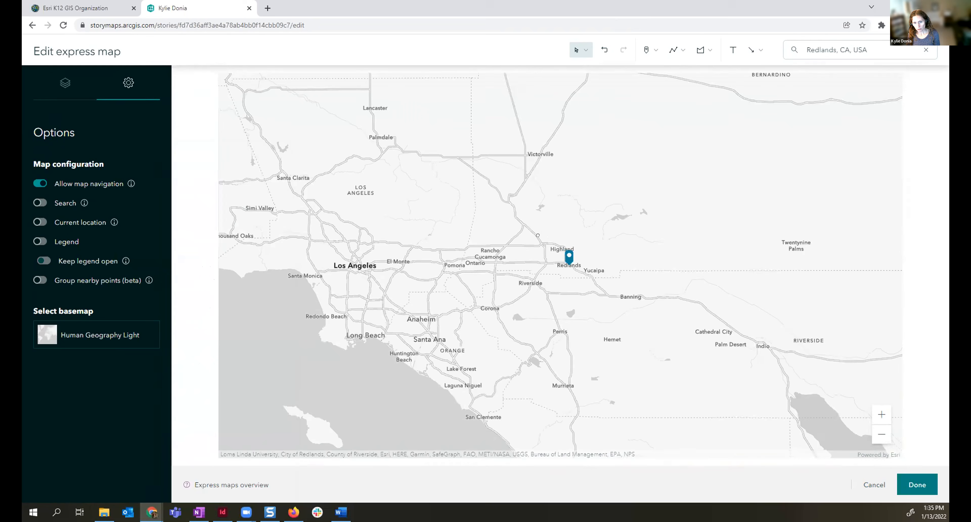
scroll(538, 235, down, 4)
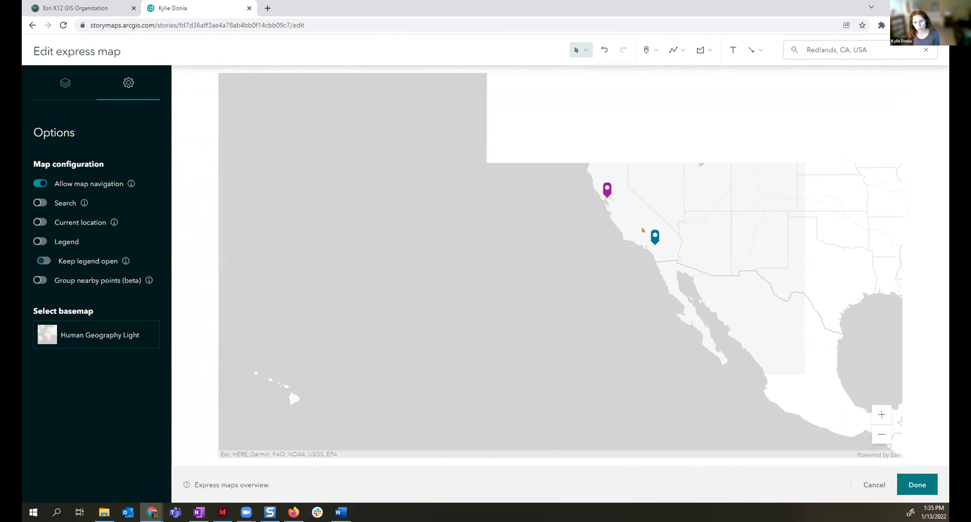
drag(628, 222, 575, 242)
scroll(571, 242, up, 1)
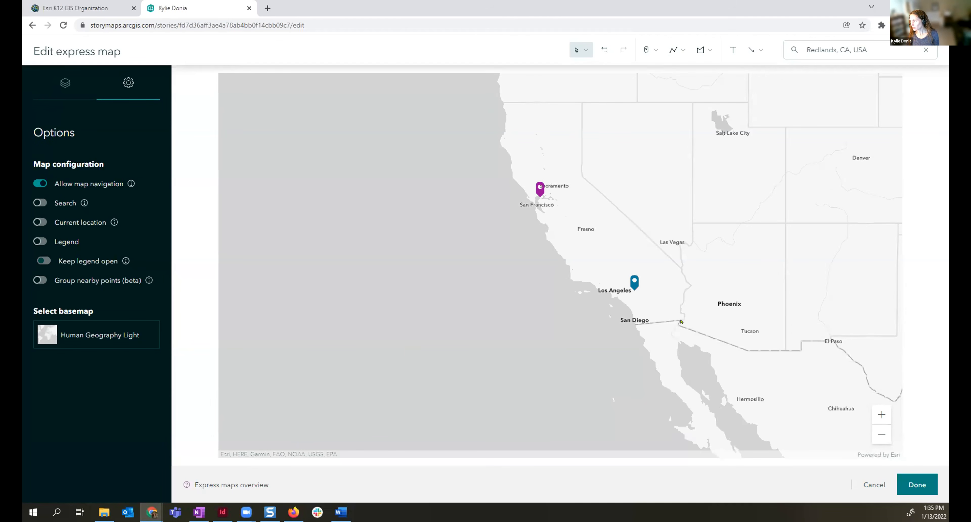
click(915, 476)
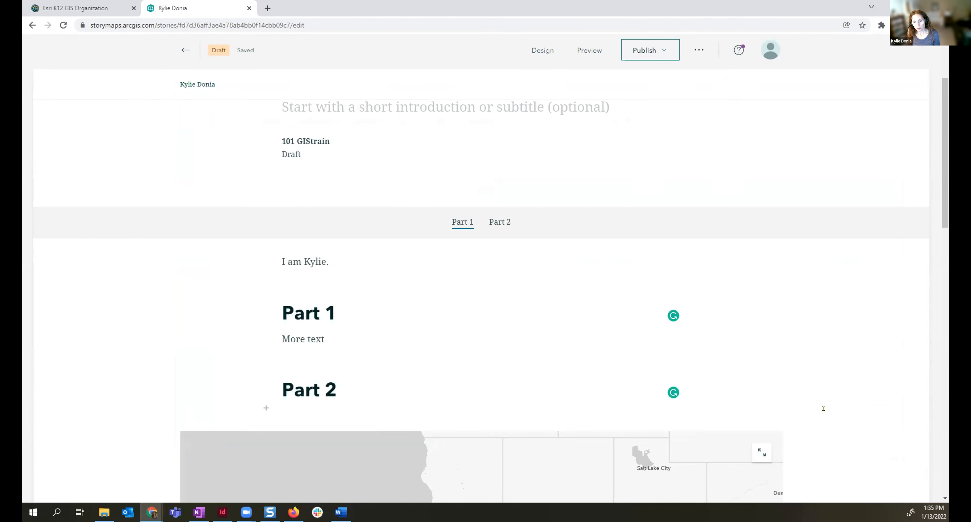
- Check the Redlands and Vallejo pop-ups on the express map within the story
scroll(824, 409, down, 5)
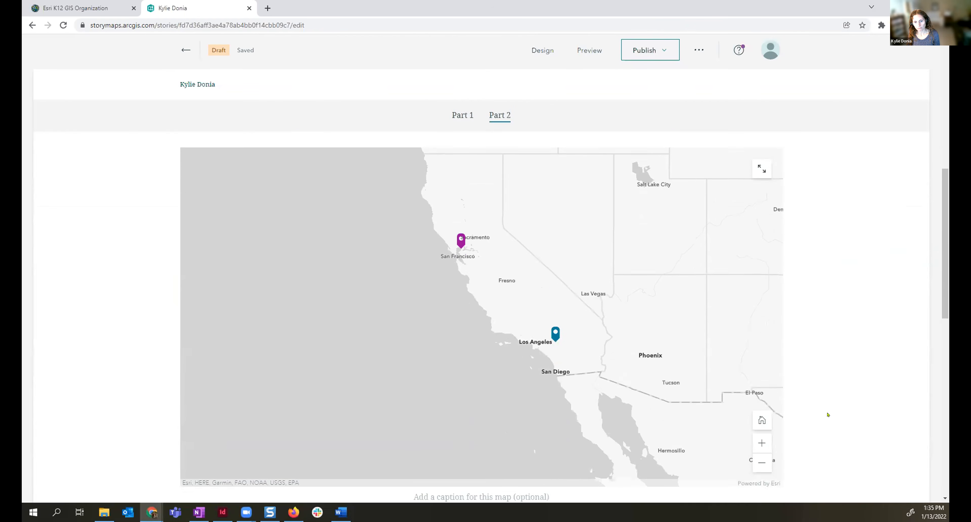
scroll(828, 414, down, 1)
drag(608, 313, 636, 329)
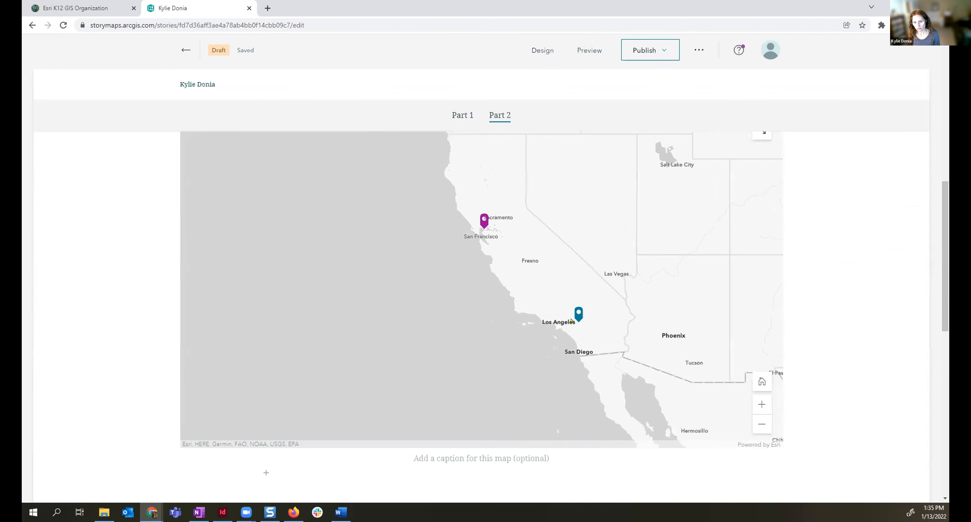
click(579, 314)
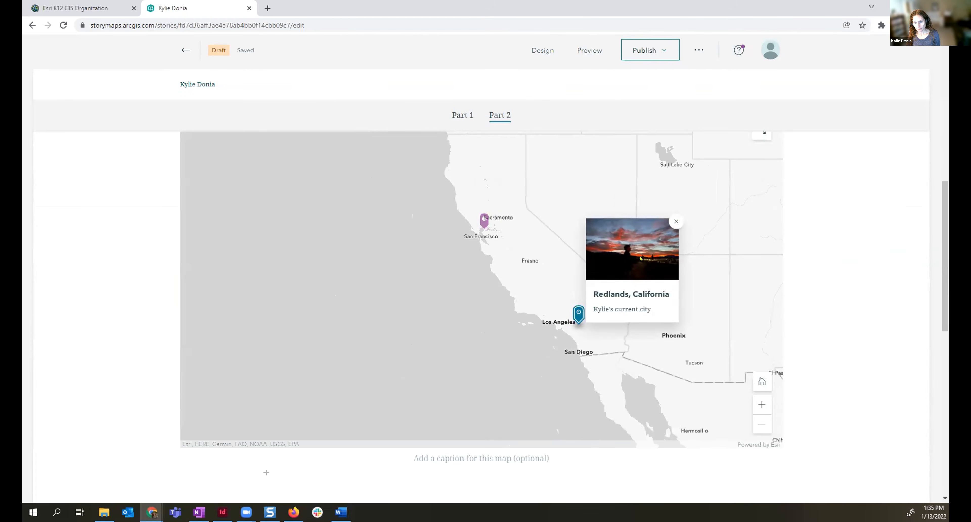
click(481, 221)
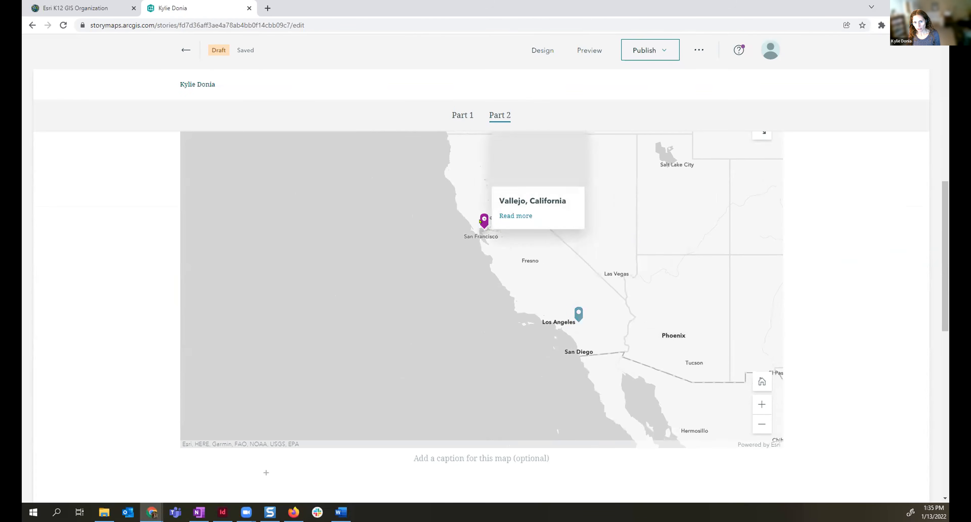
click(551, 290)
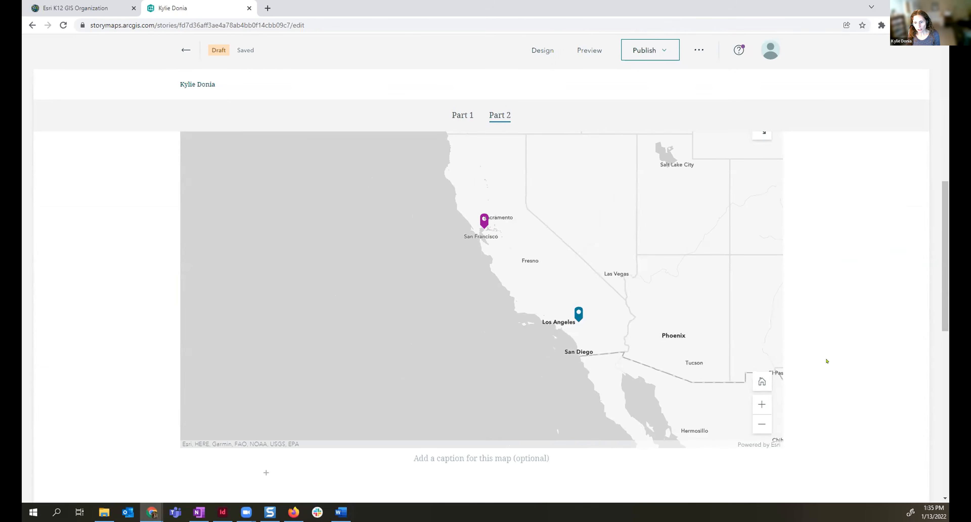
- Publish the story with the sharing level set to My organization
scroll(826, 361, up, 5)
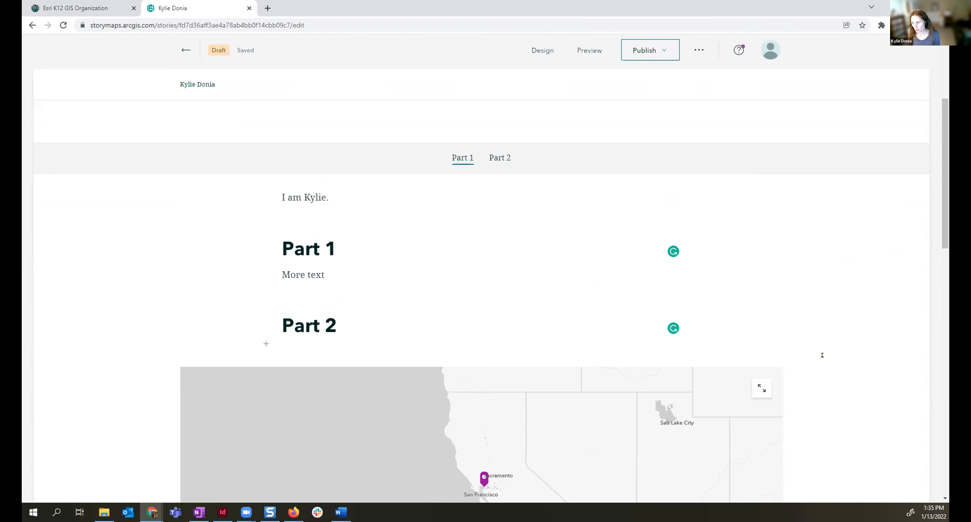
scroll(822, 355, down, 2)
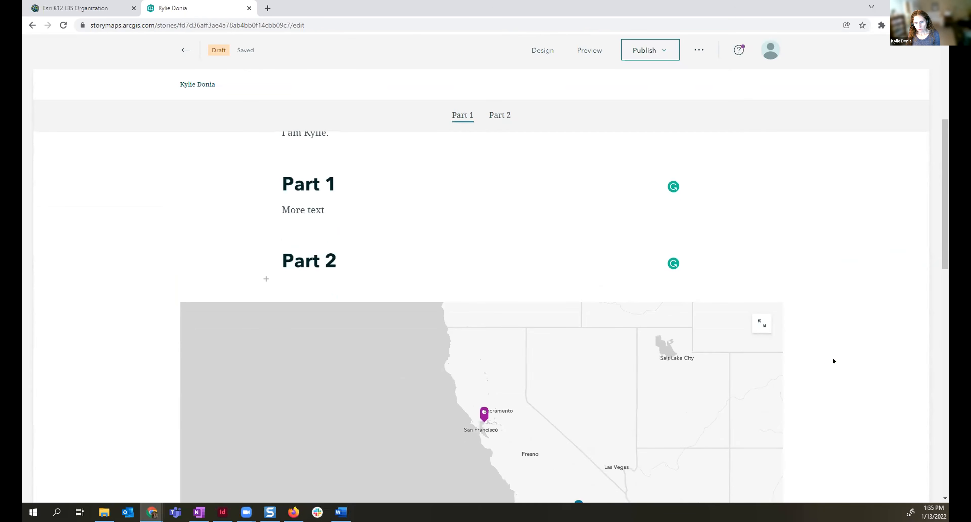
click(660, 51)
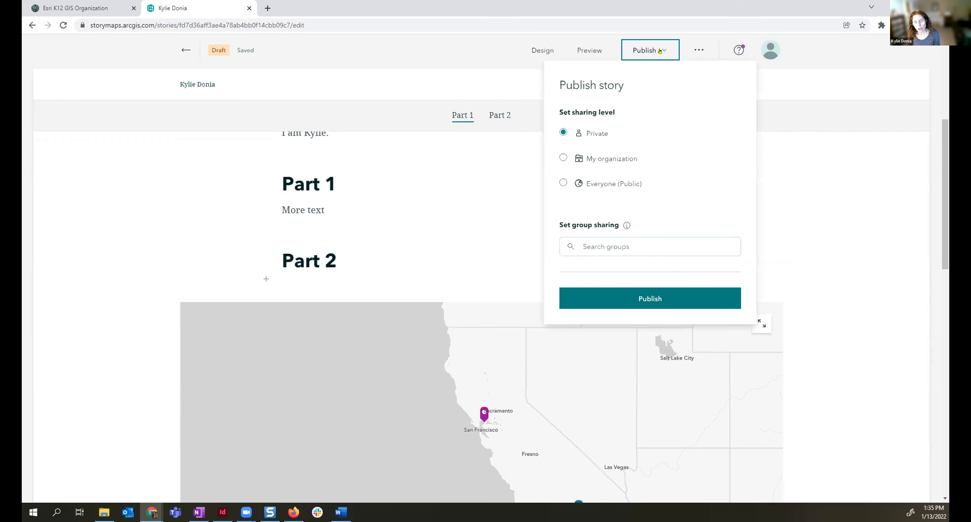
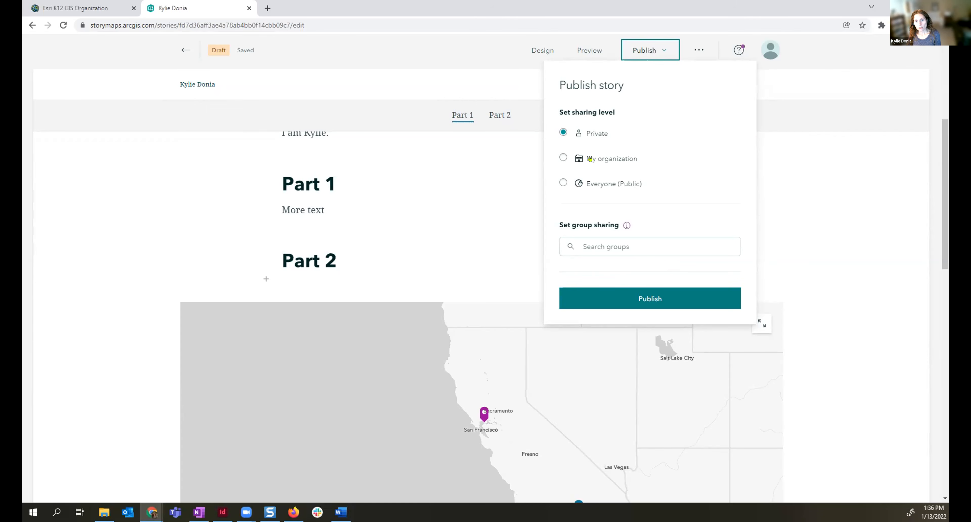
click(590, 159)
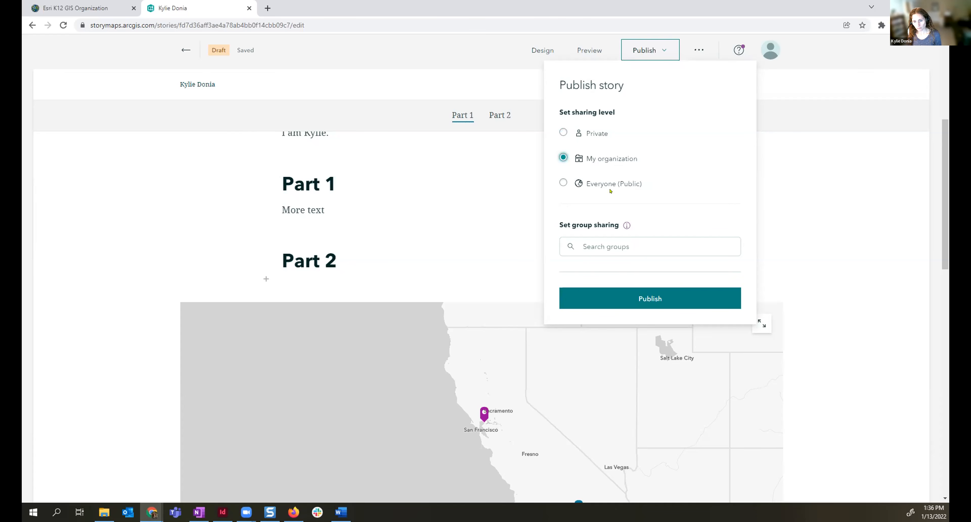
click(645, 299)
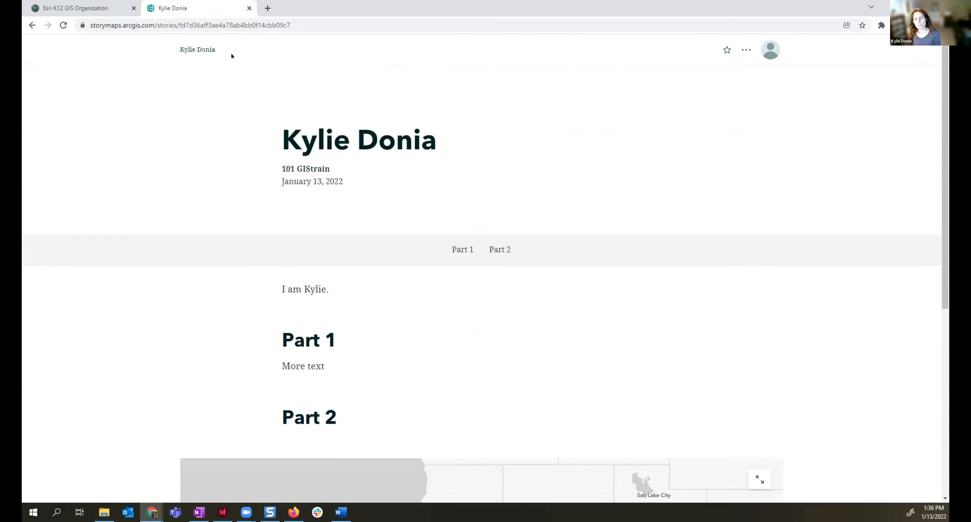
- Review the published story from its title through the Part 1 and Part 2 sections to the map
drag(295, 340, 324, 340)
click(349, 315)
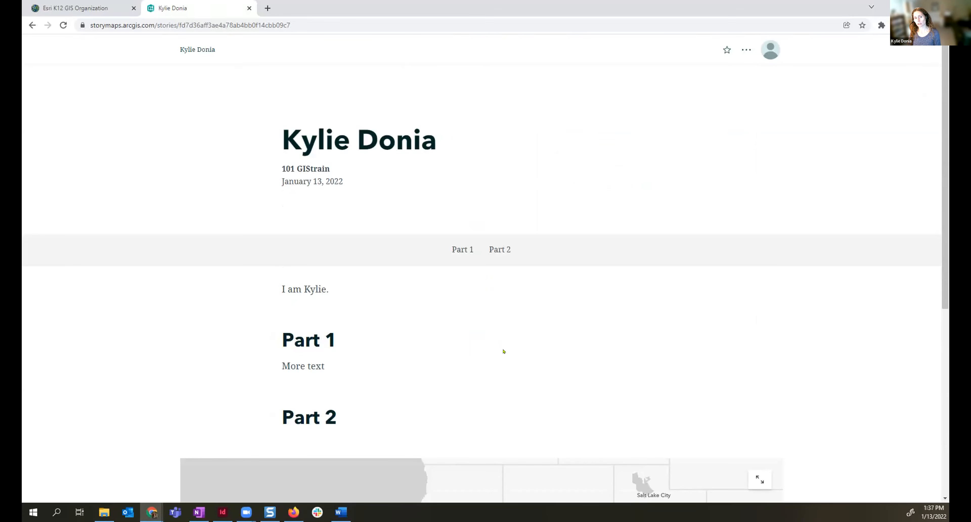
scroll(503, 351, down, 6)
scroll(503, 351, up, 3)
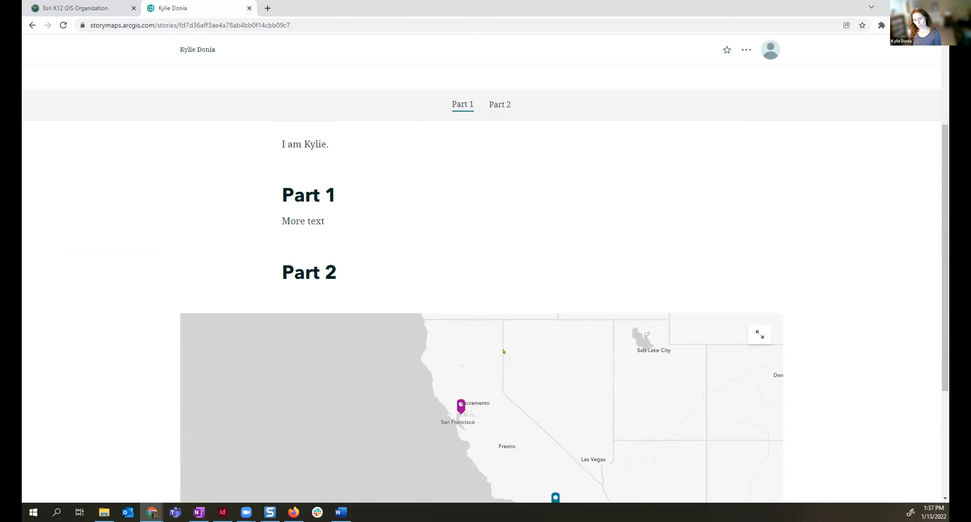
scroll(503, 351, up, 3)
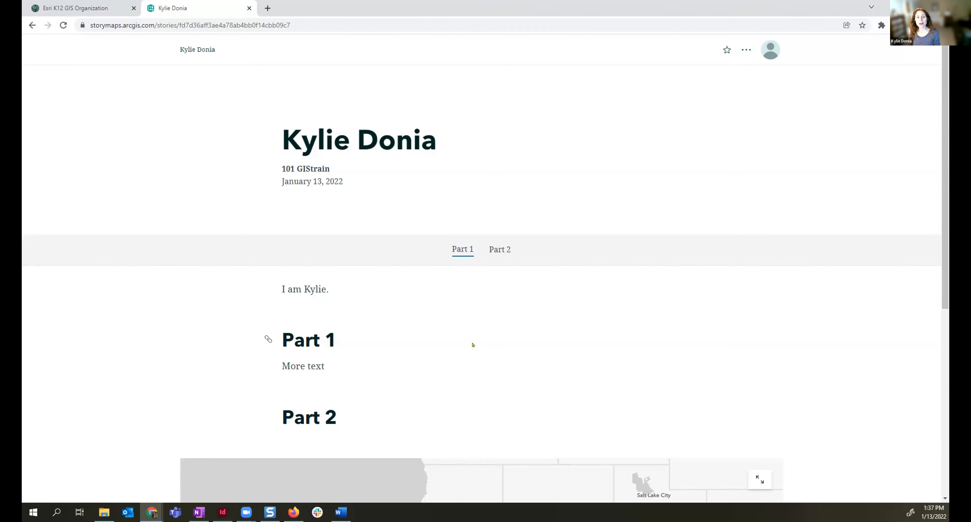
scroll(475, 341, down, 4)
scroll(473, 338, up, 4)
- Reopen the published story for editing and add sunriseBig.jpg as its cover image
click(744, 48)
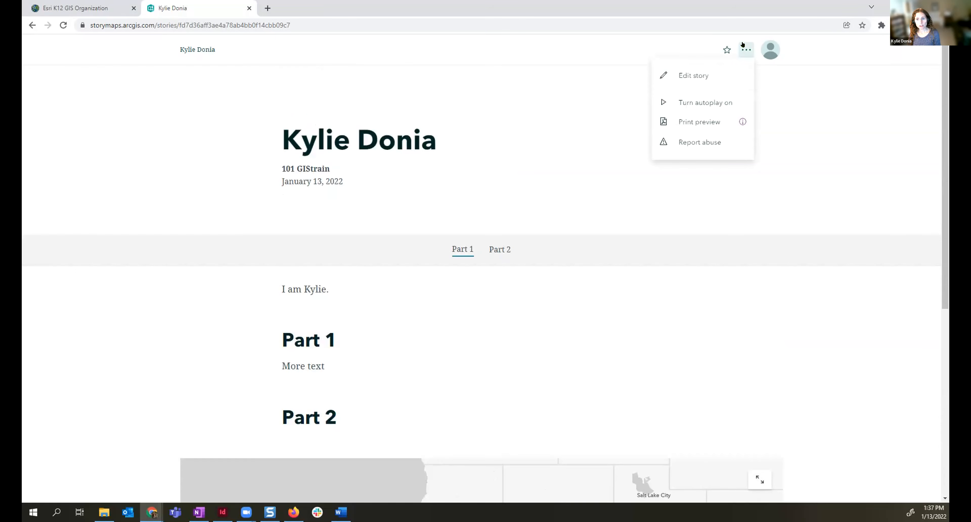
click(697, 75)
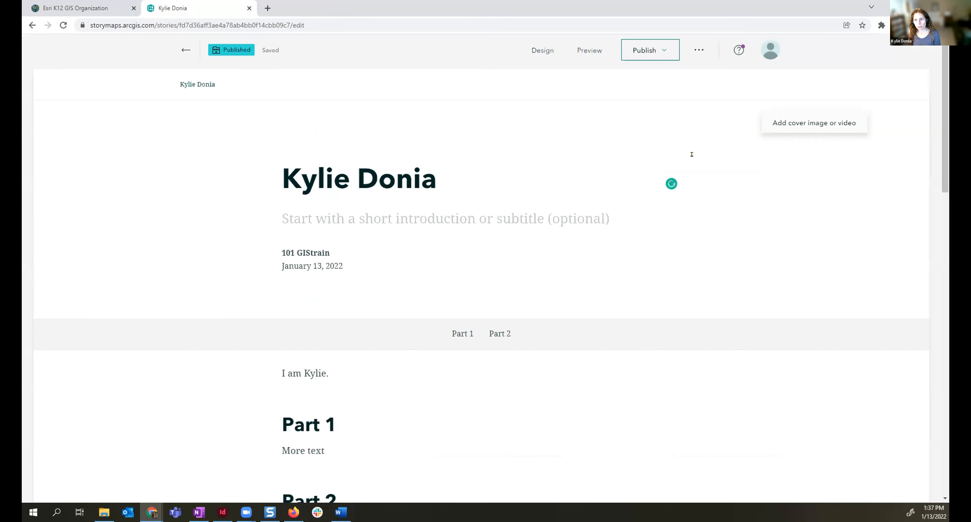
click(819, 123)
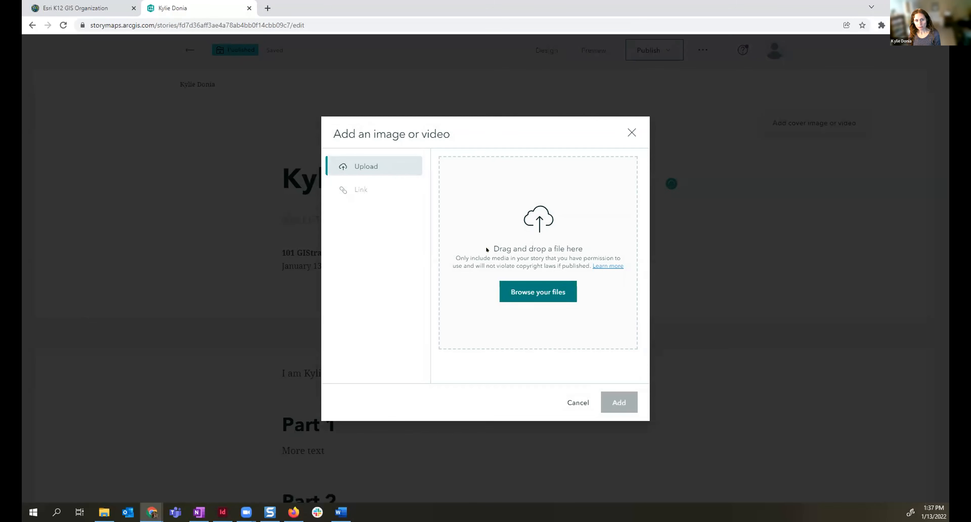
click(557, 296)
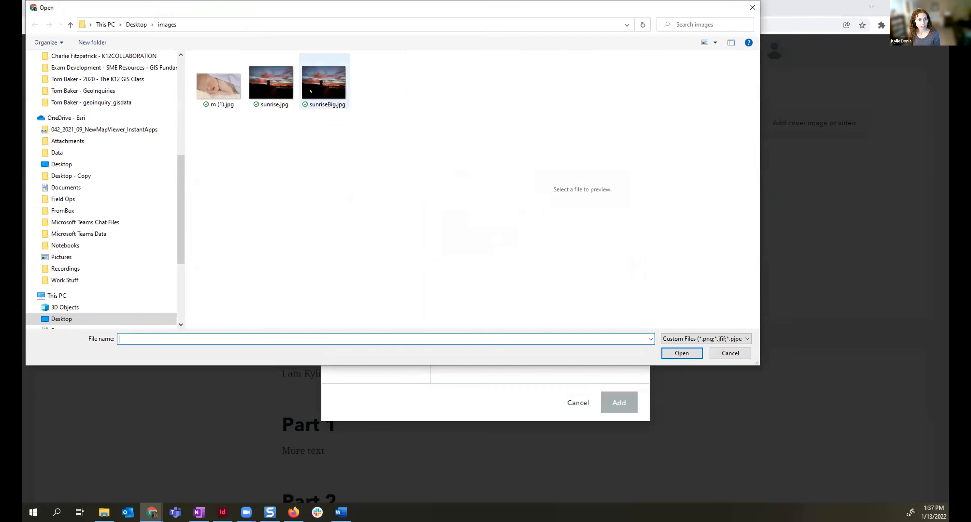
click(278, 83)
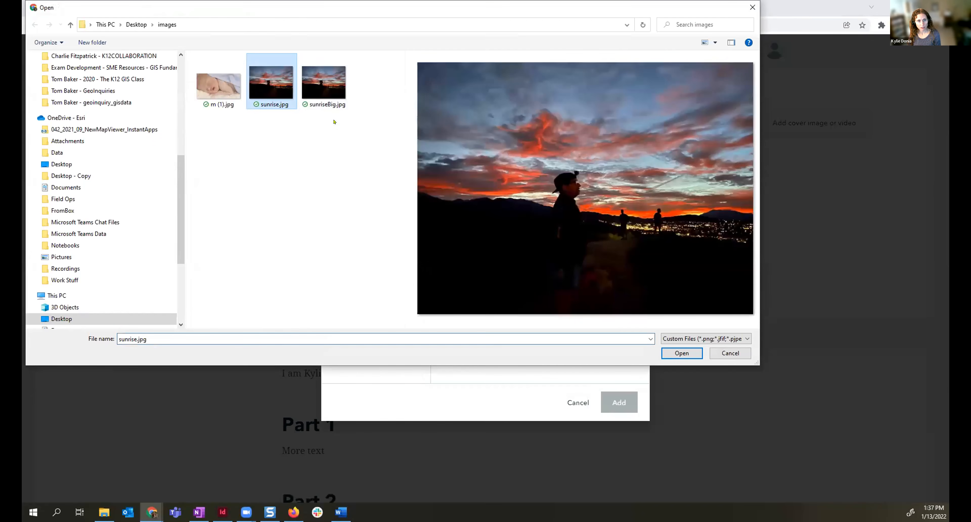
click(324, 83)
click(681, 353)
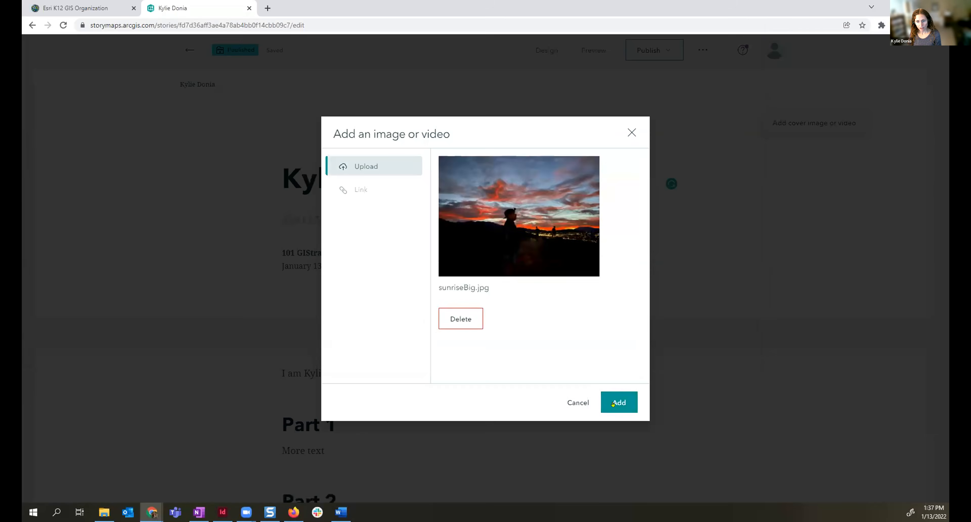
click(613, 404)
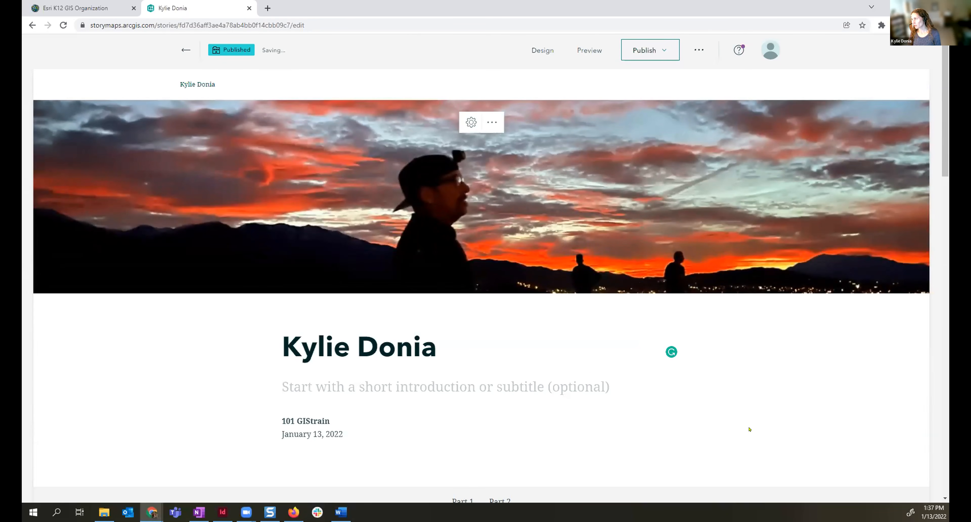
- Change the layout of the express map under Part 2 so it floats to the right of the story text
scroll(736, 399, down, 5)
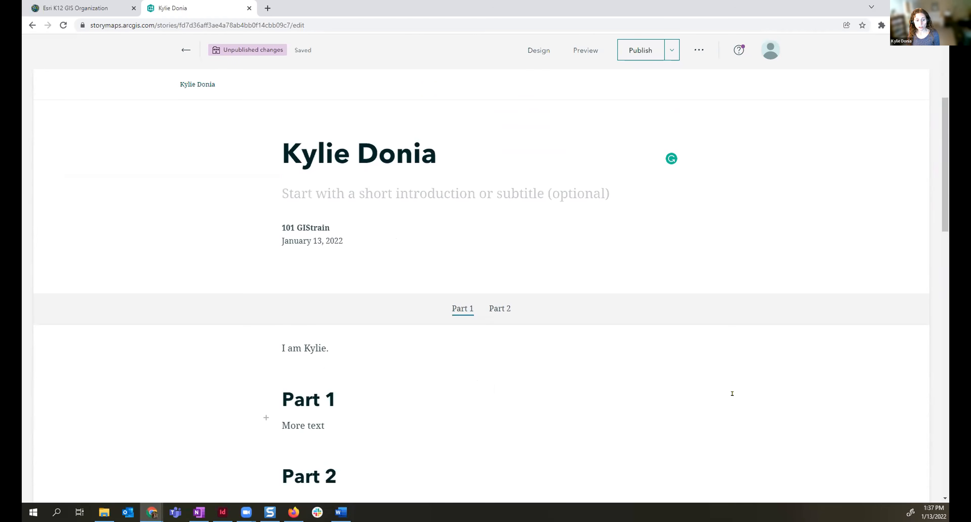
scroll(623, 392, down, 6)
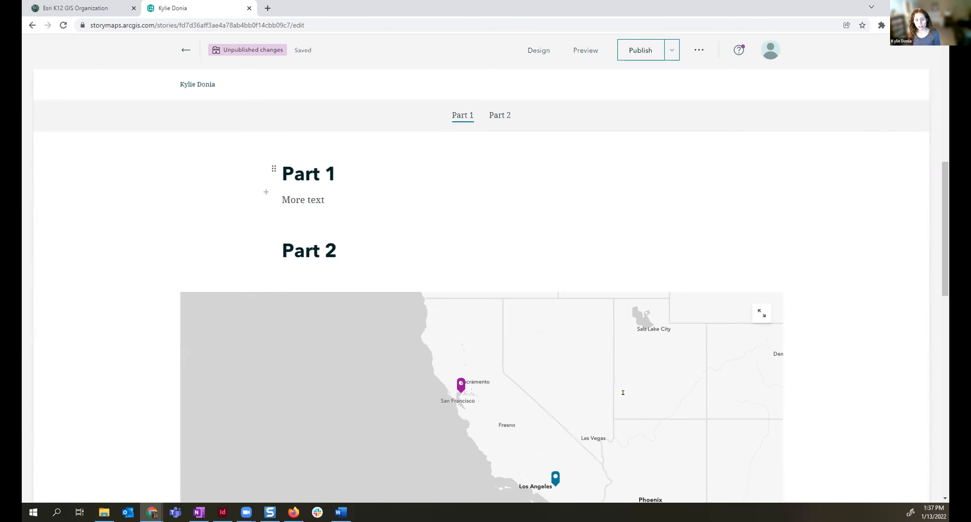
scroll(626, 398, down, 2)
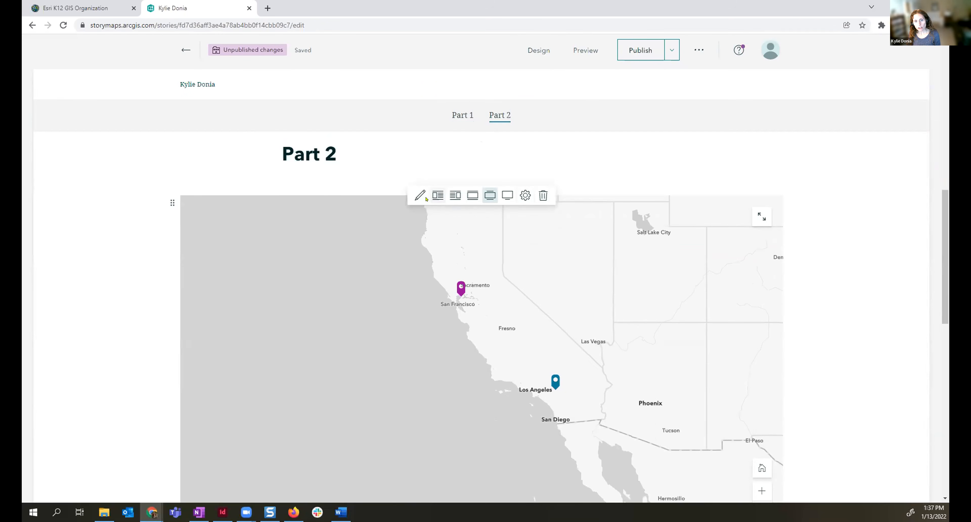
click(455, 196)
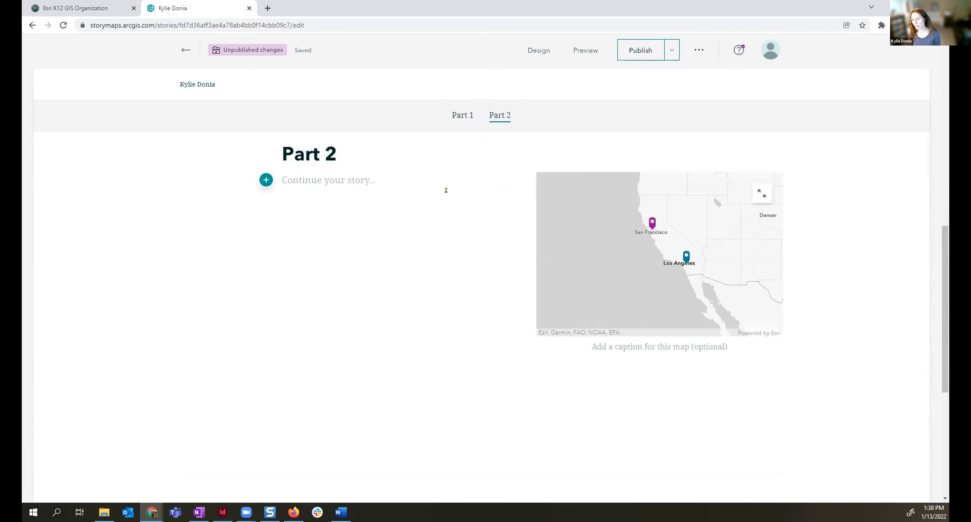
mouse_move(626, 228)
mouse_move(566, 252)
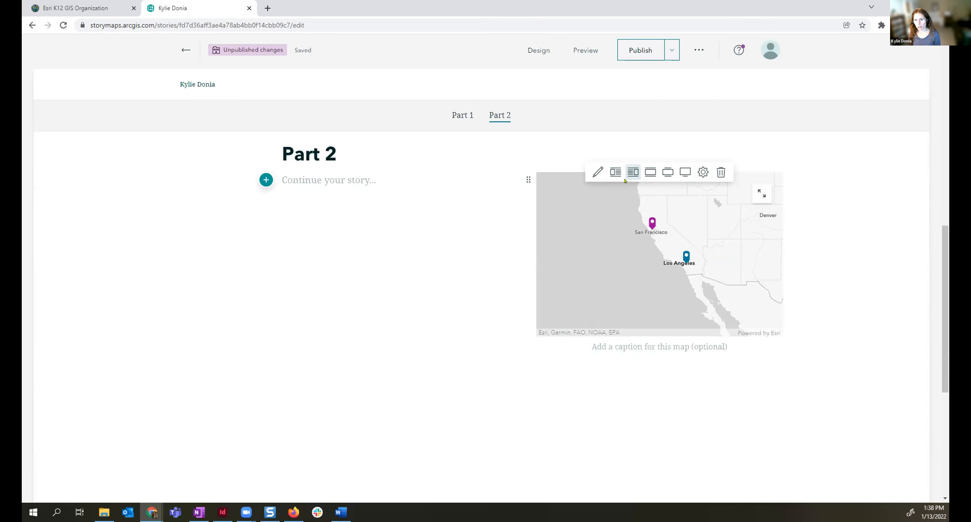
- Preview the edited story in the phone and tablet layouts
click(583, 53)
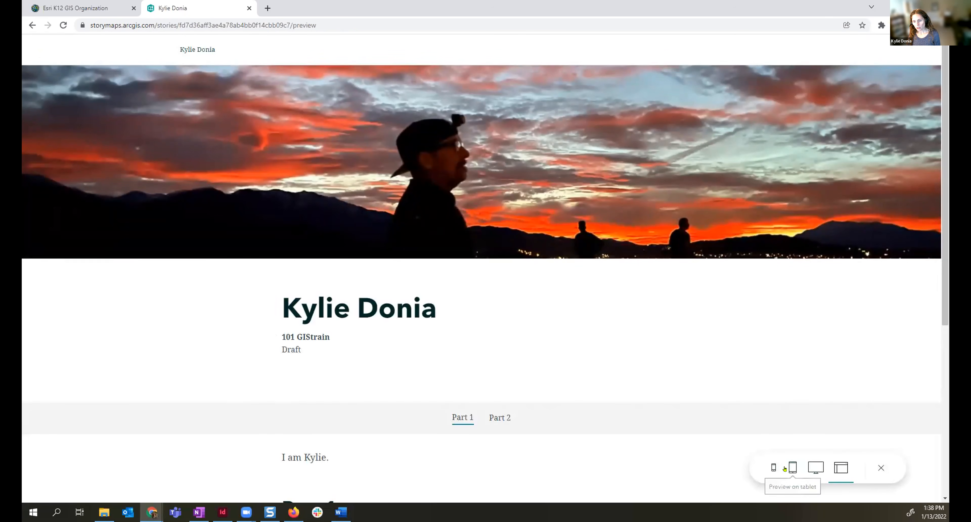
click(769, 468)
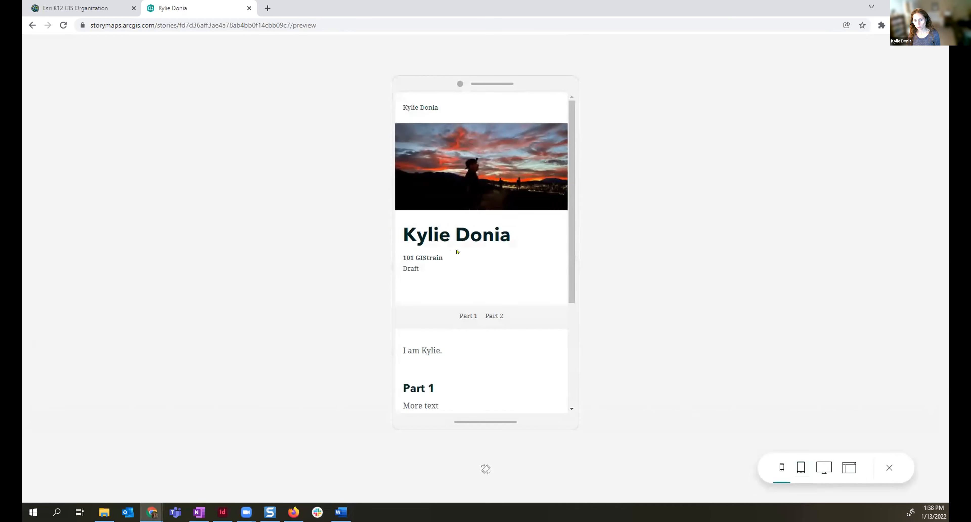
scroll(456, 251, down, 3)
scroll(457, 252, down, 2)
scroll(457, 252, up, 5)
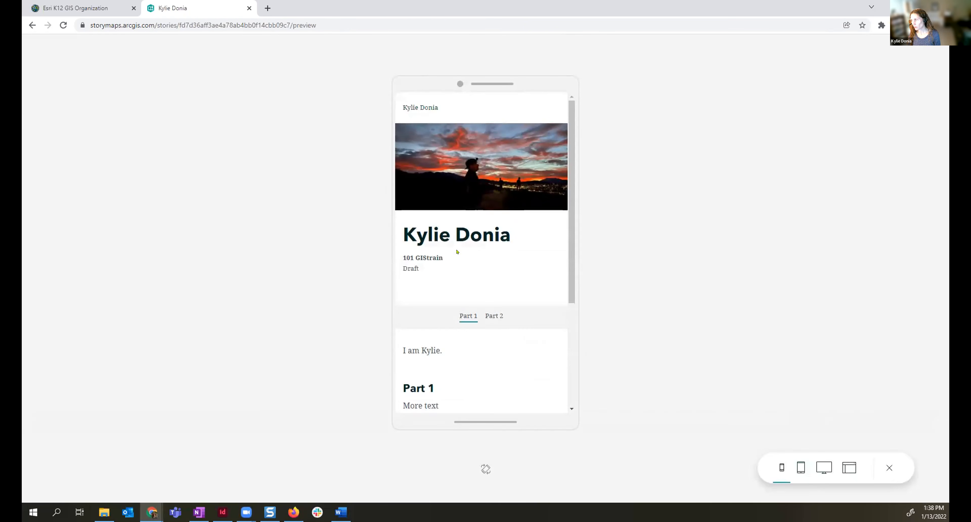
click(801, 468)
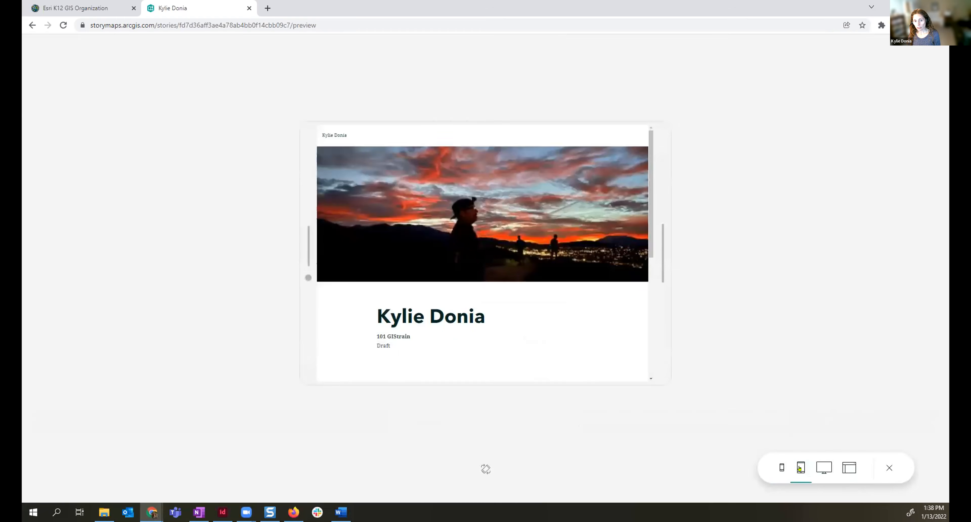
- Preview the edited story in the desktop layout down to the Part 2 section, and close the preview
click(823, 469)
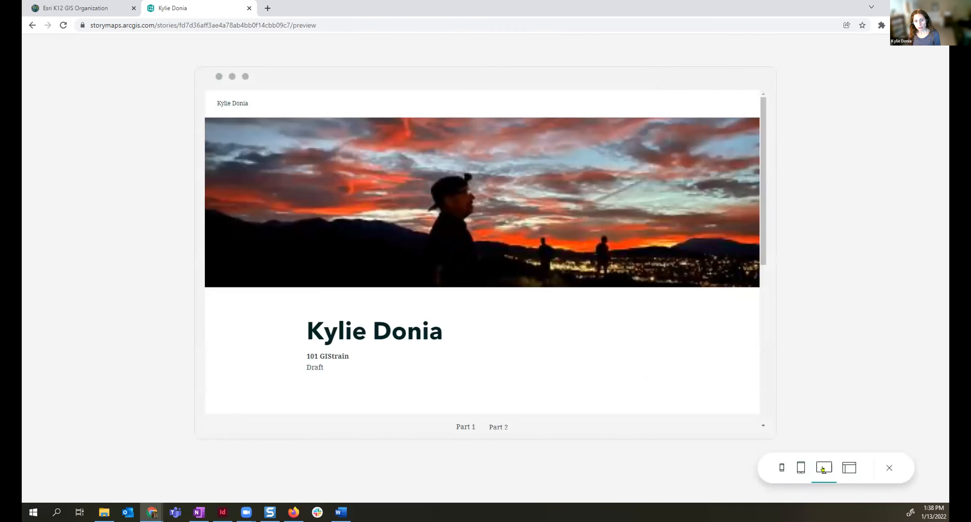
scroll(625, 335, down, 8)
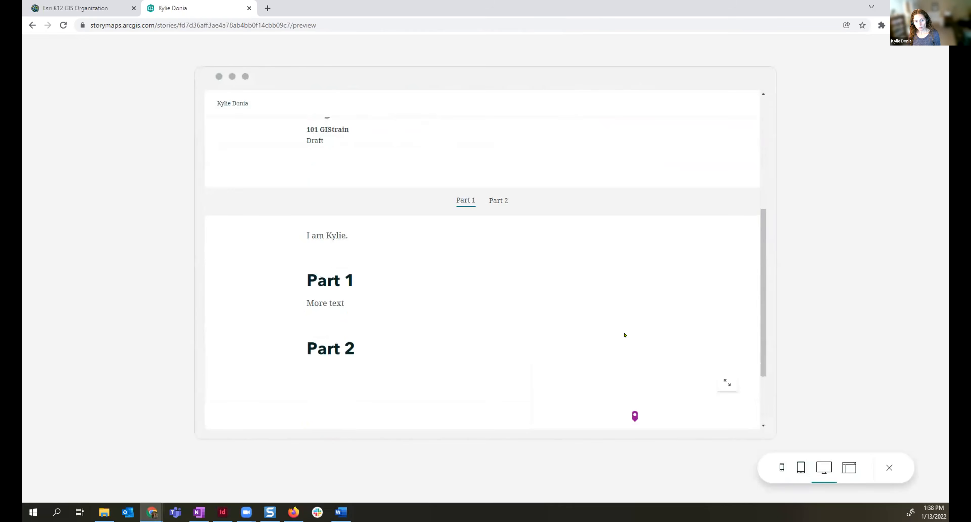
scroll(625, 336, up, 5)
scroll(625, 336, up, 3)
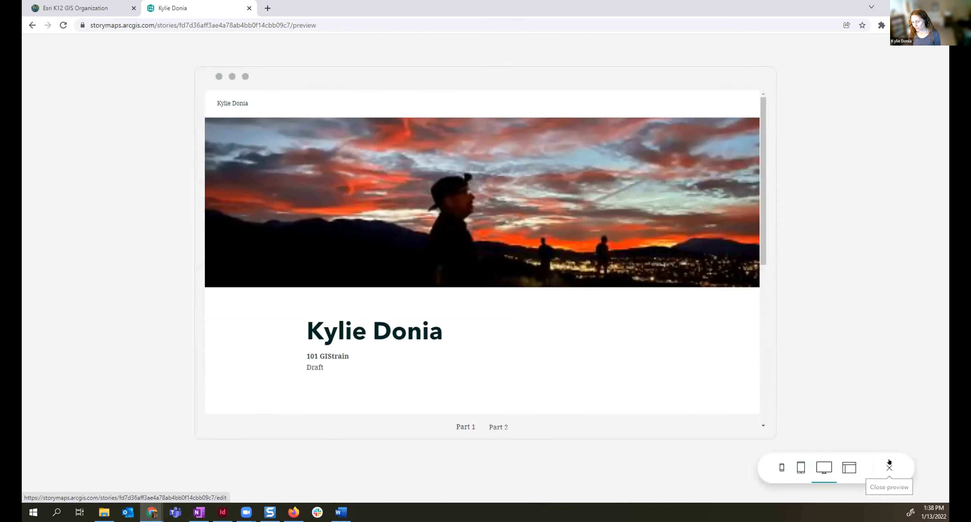
click(890, 467)
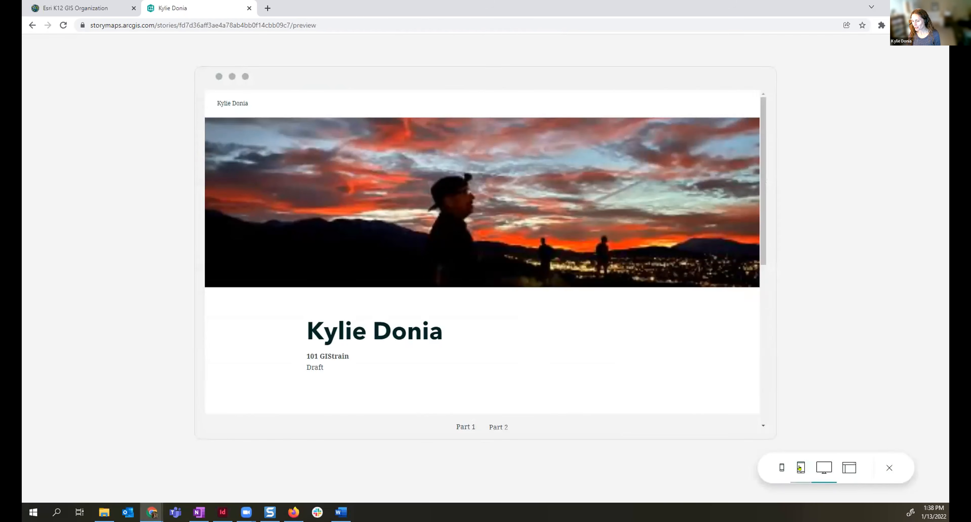
click(890, 467)
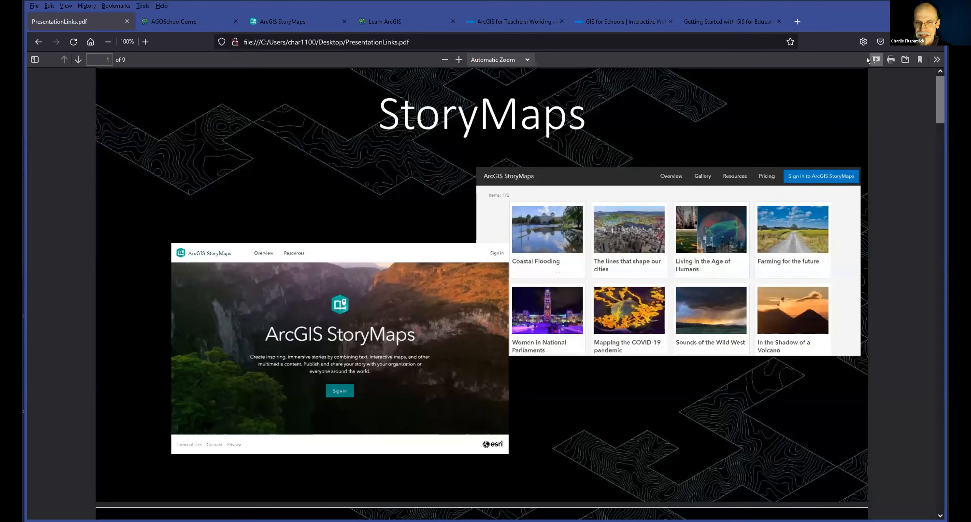
- Show PresentationLinks.pdf in presentation mode and advance to the ArcGIS Online school competition slide
click(868, 59)
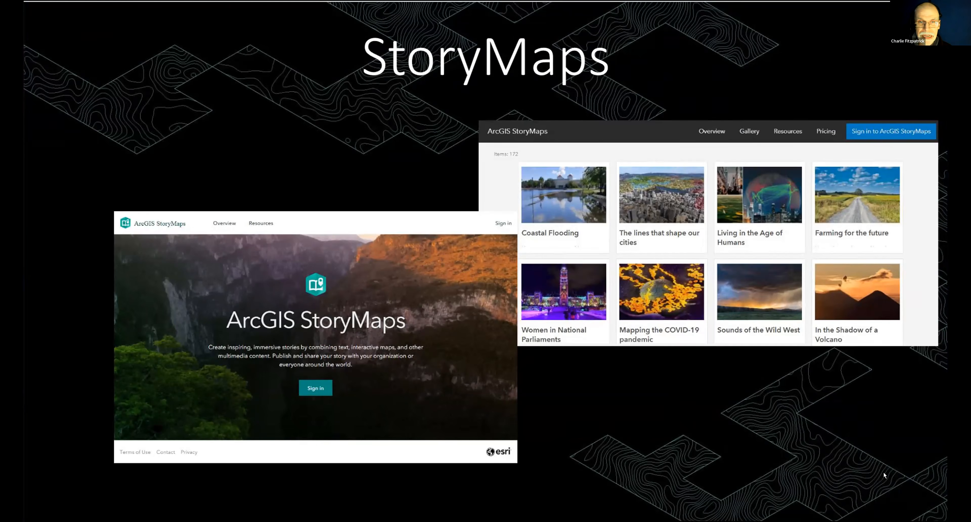
key(Right)
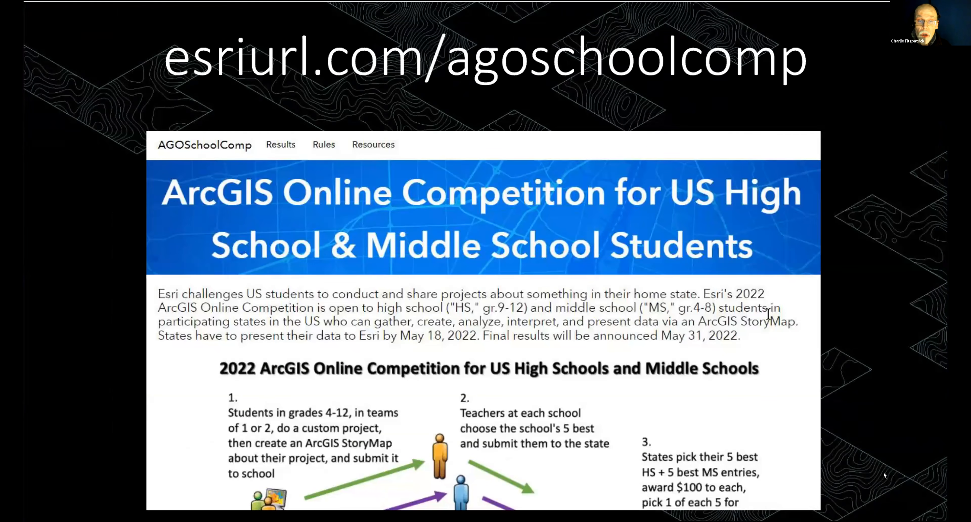